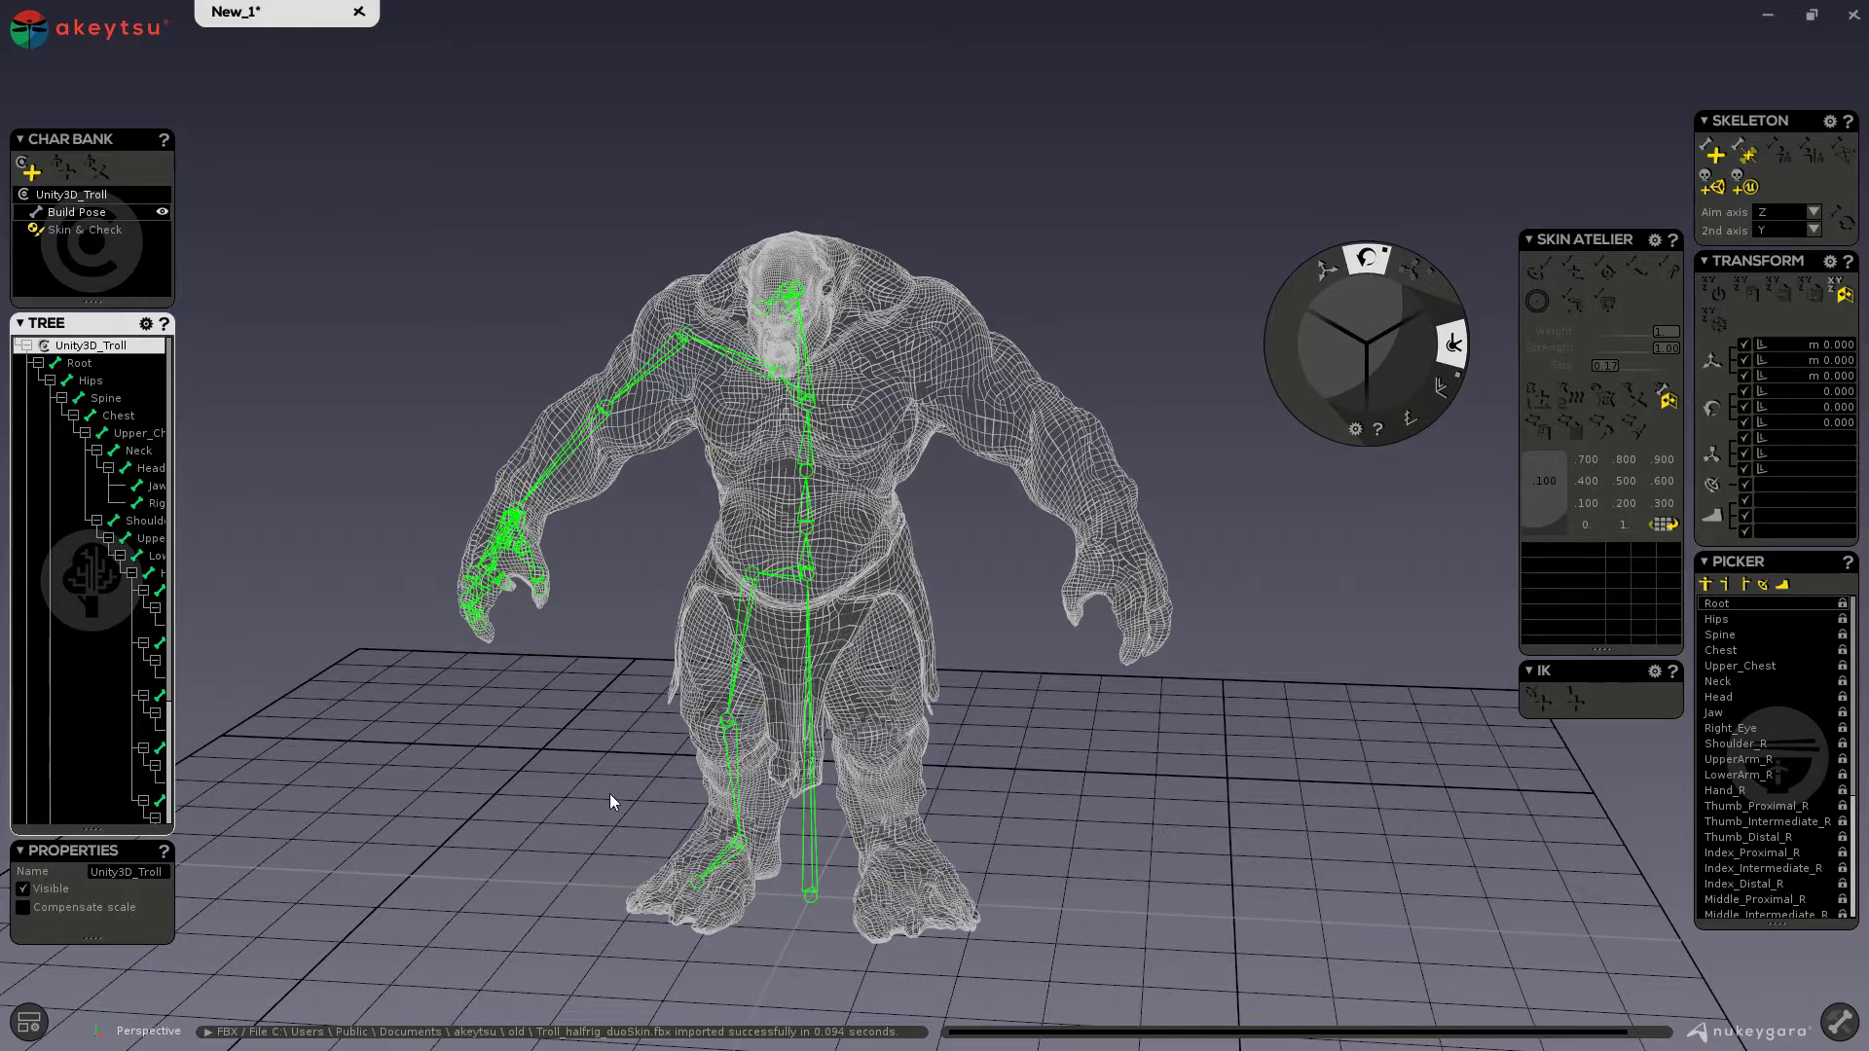
- Select the hierarchy from Root through polySurface9 and switch the troll character to its Skin & Check stage
mouse_move(68, 605)
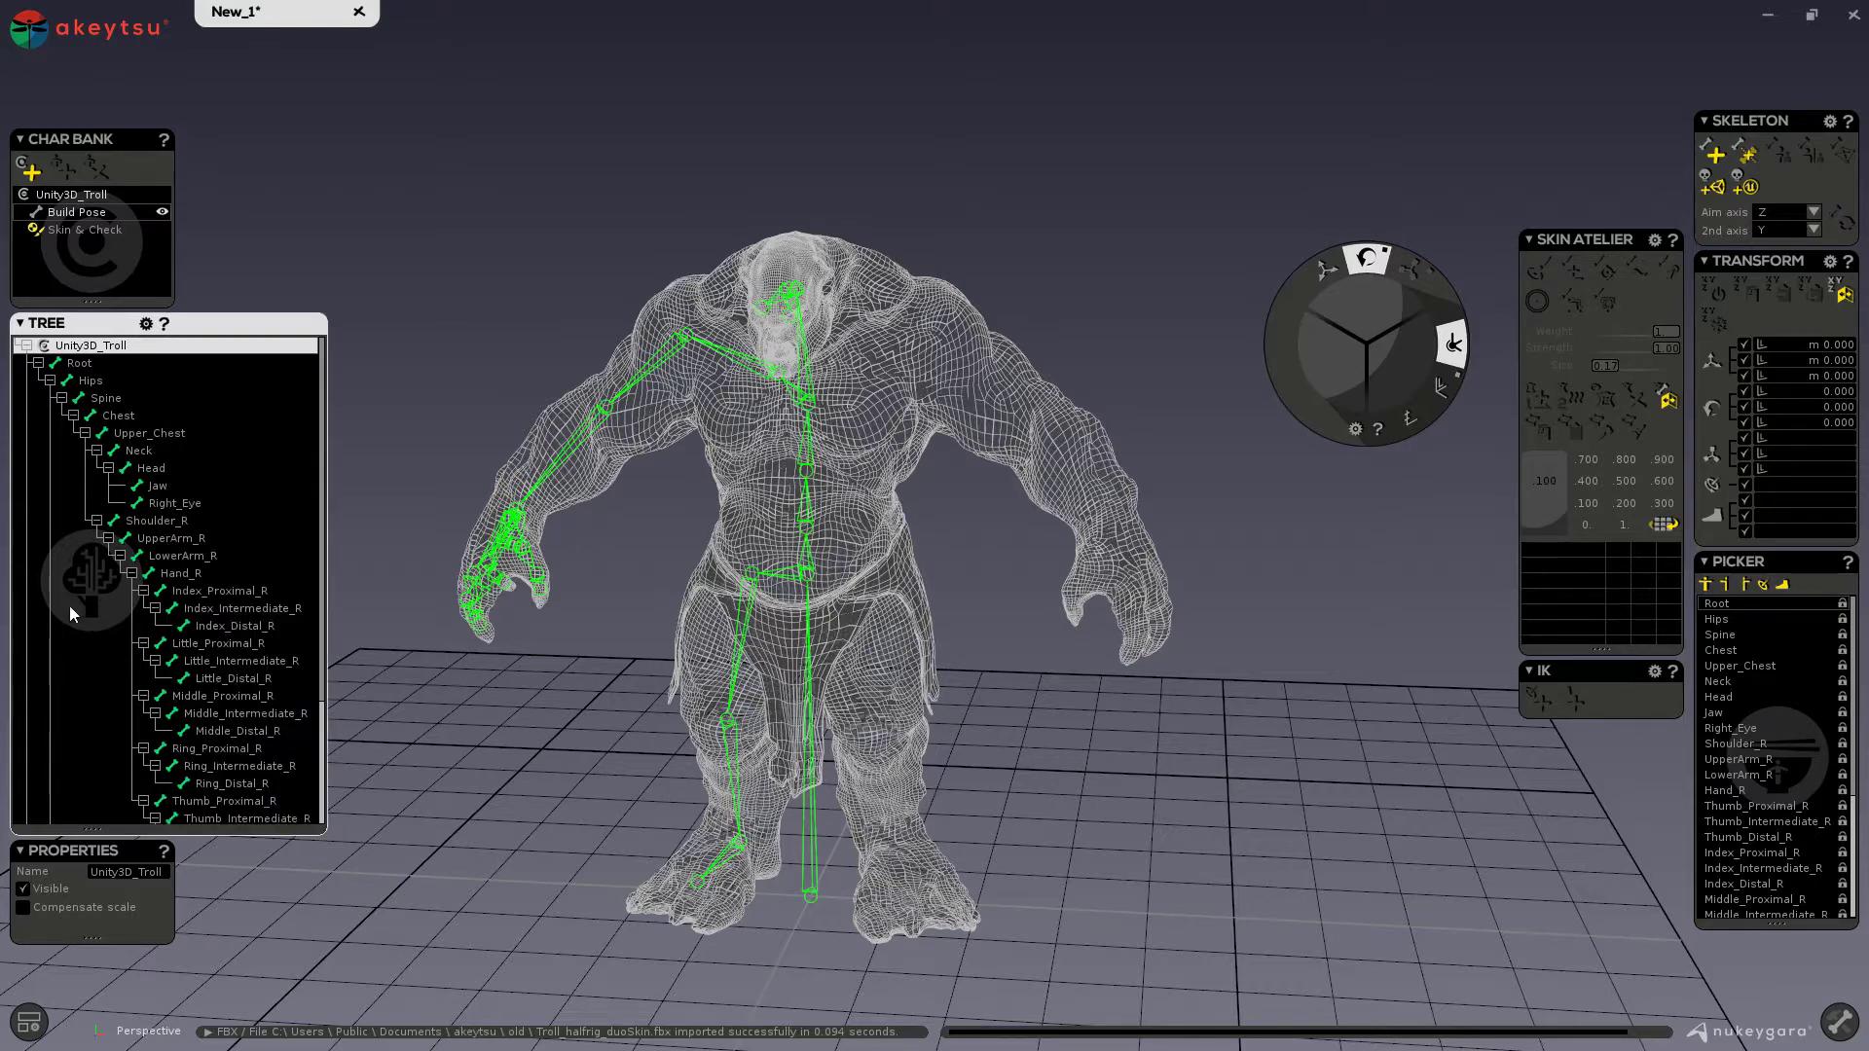
left_click(64, 366)
scroll(156, 682, "down", 3)
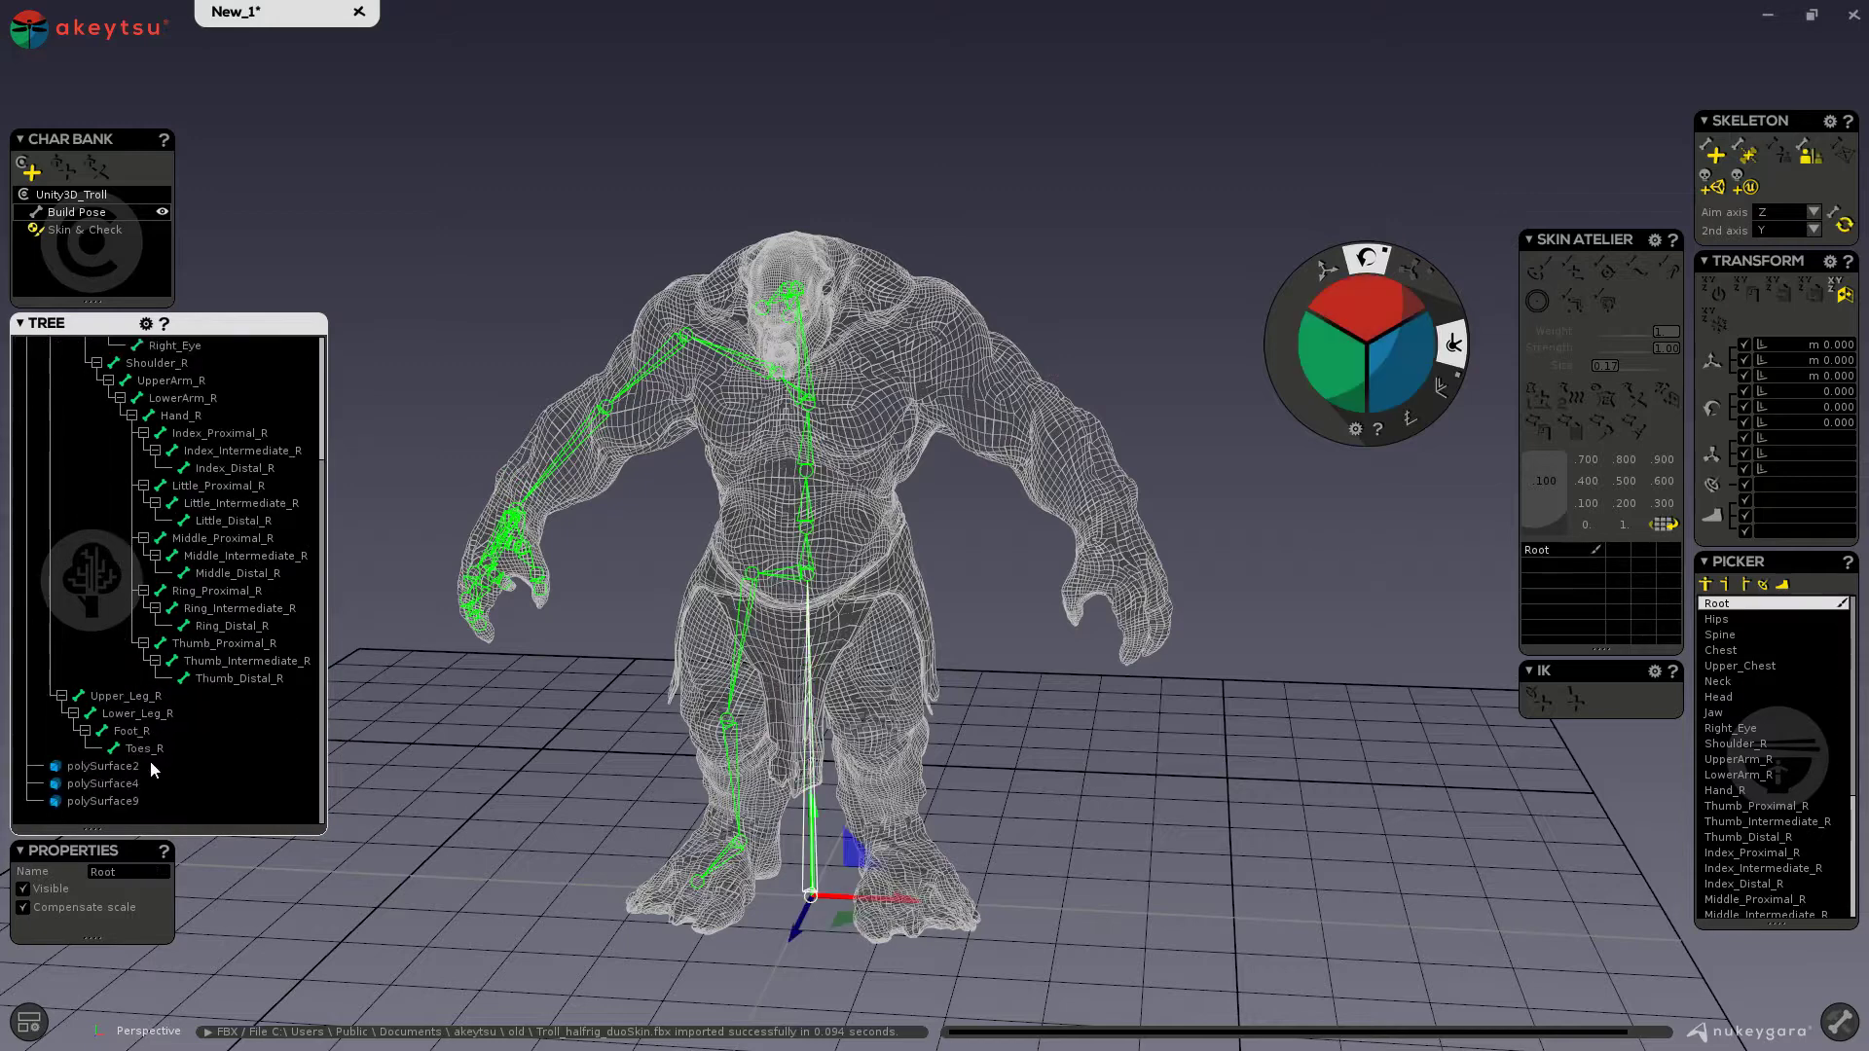
left_click(102, 800)
scroll(165, 584, "up", 10)
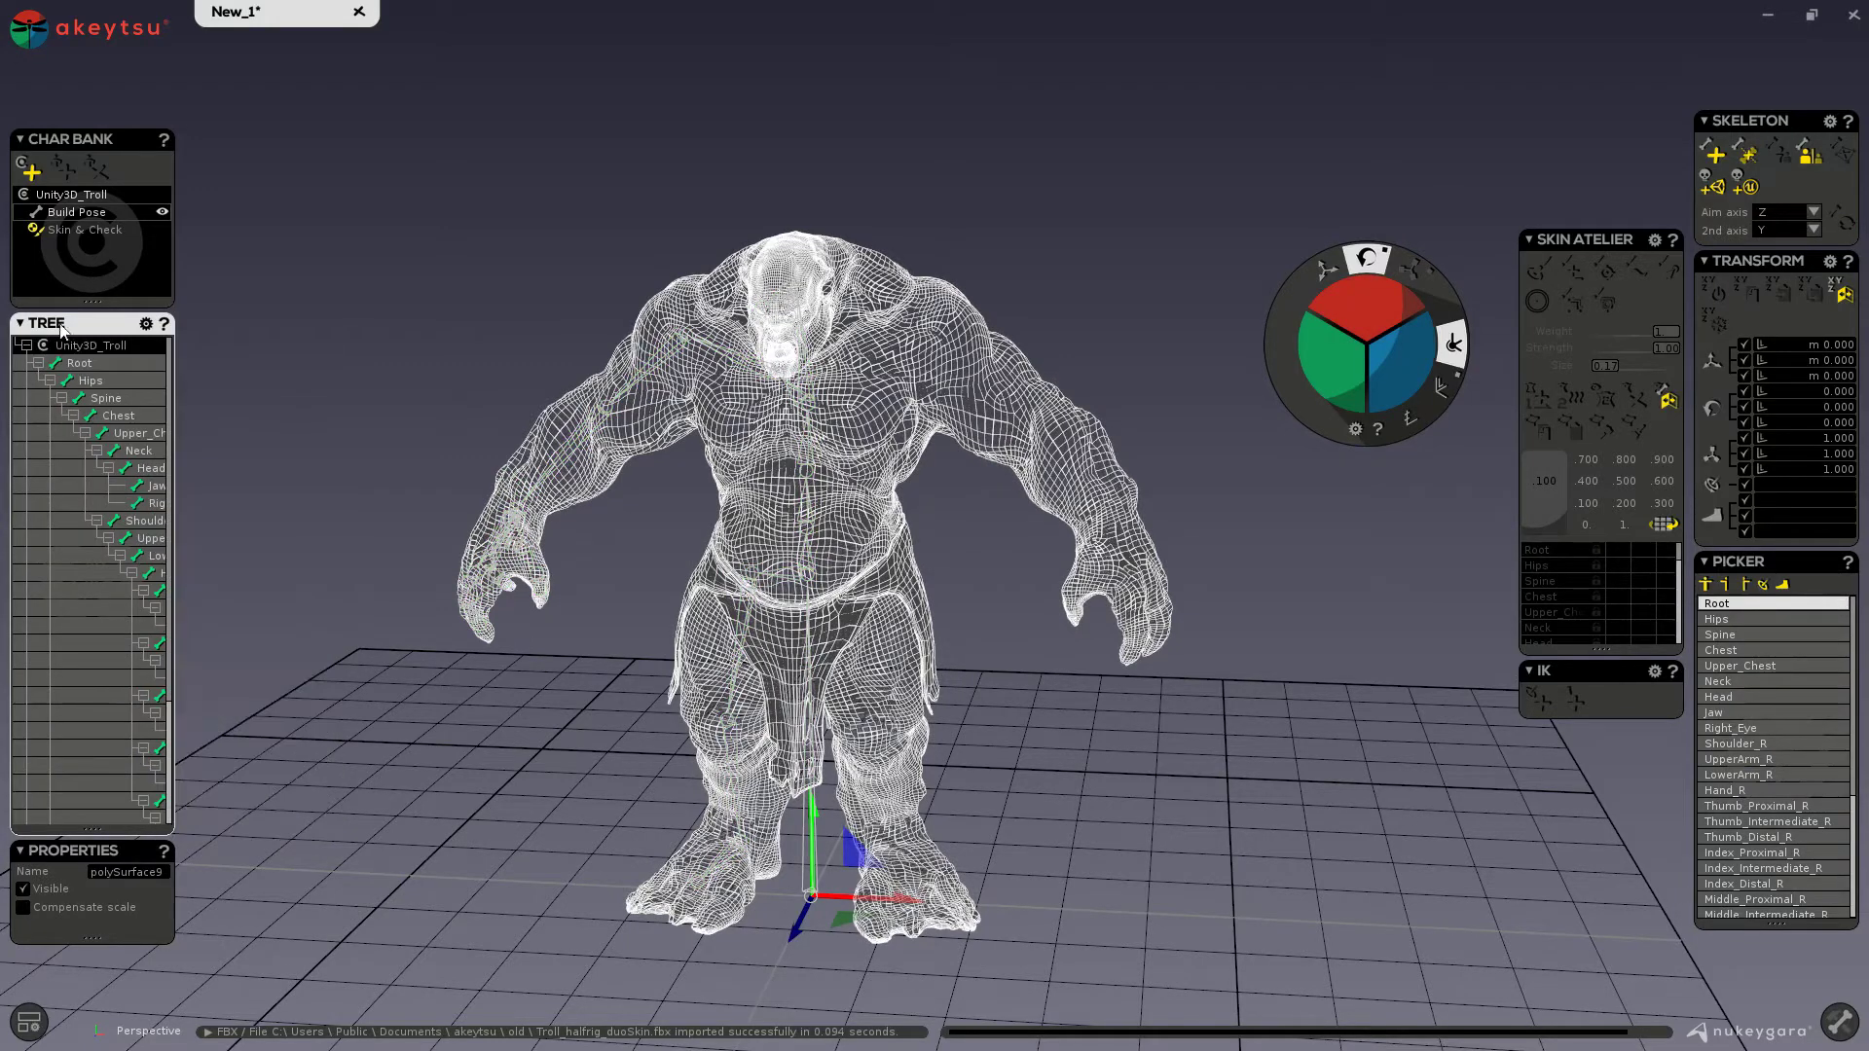
left_click(24, 347)
left_click(24, 347)
left_click(101, 229)
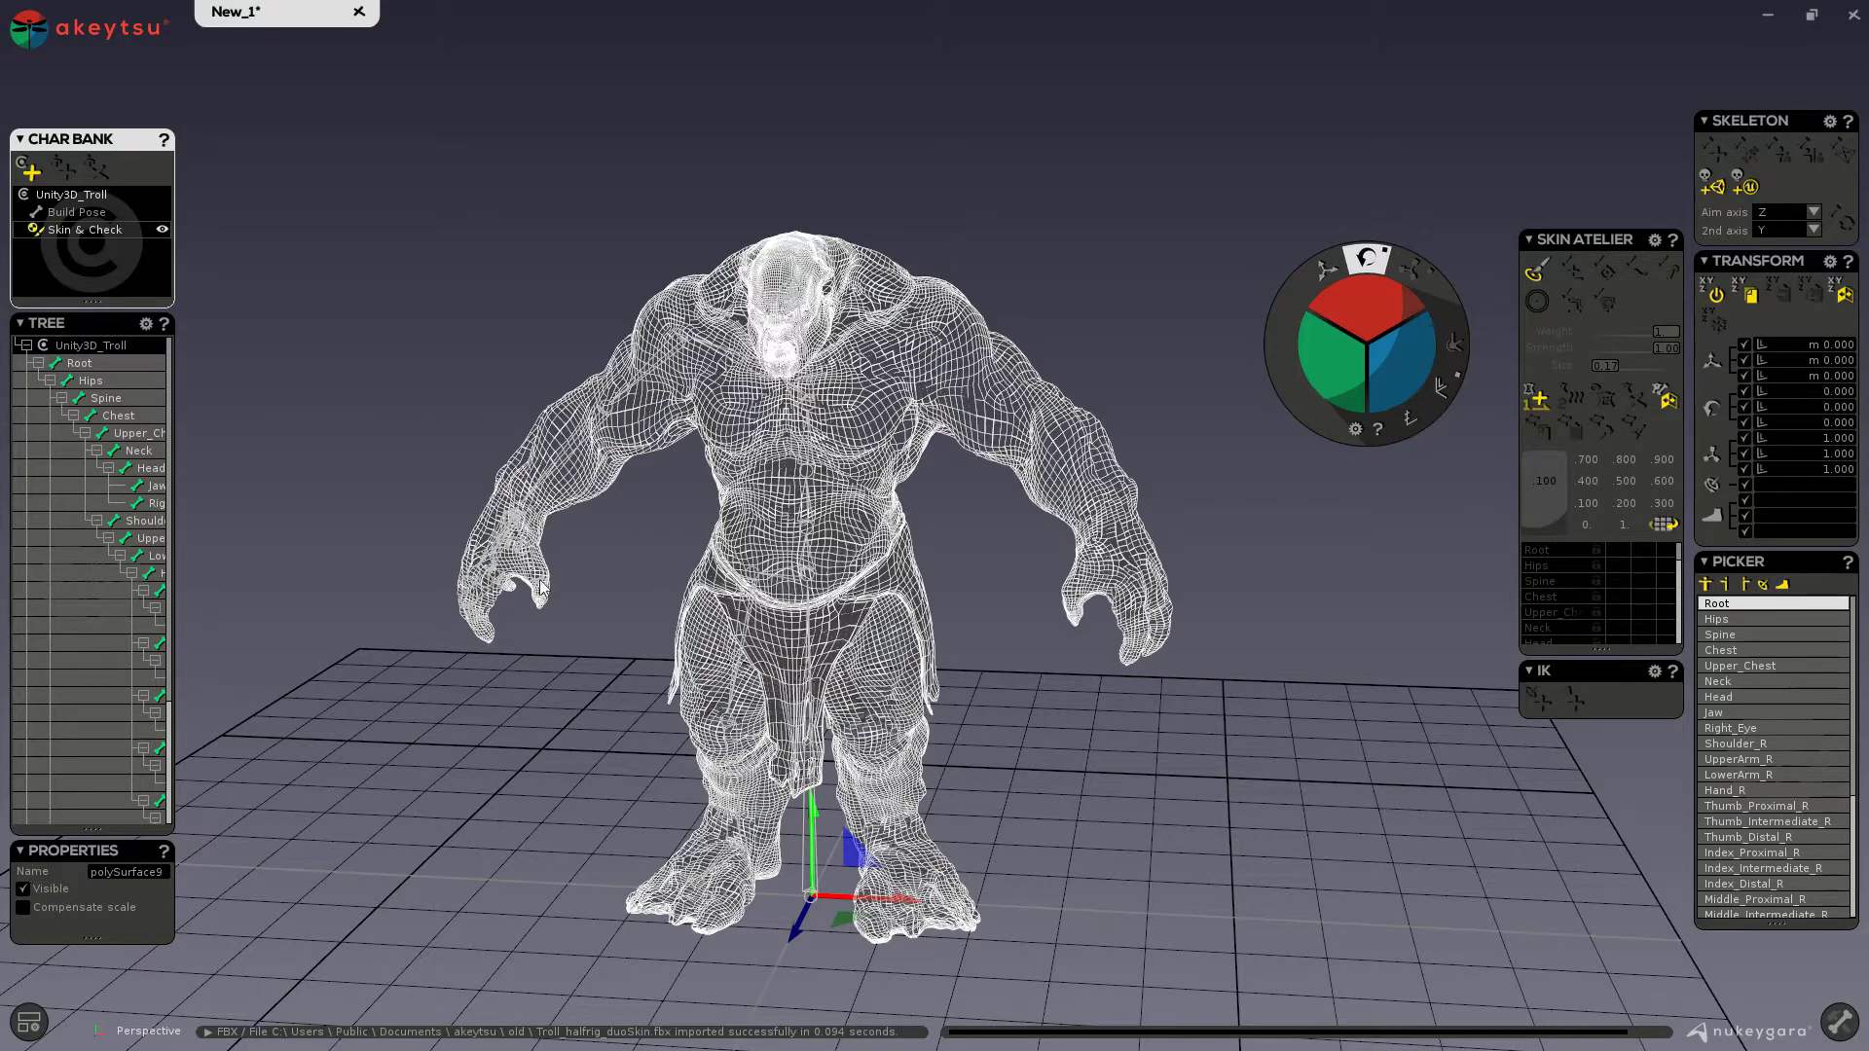
- Select the meshes polySurface2 through polySurface9 and freeze their transforms
scroll(120, 709, "down", 3)
left_click(132, 765)
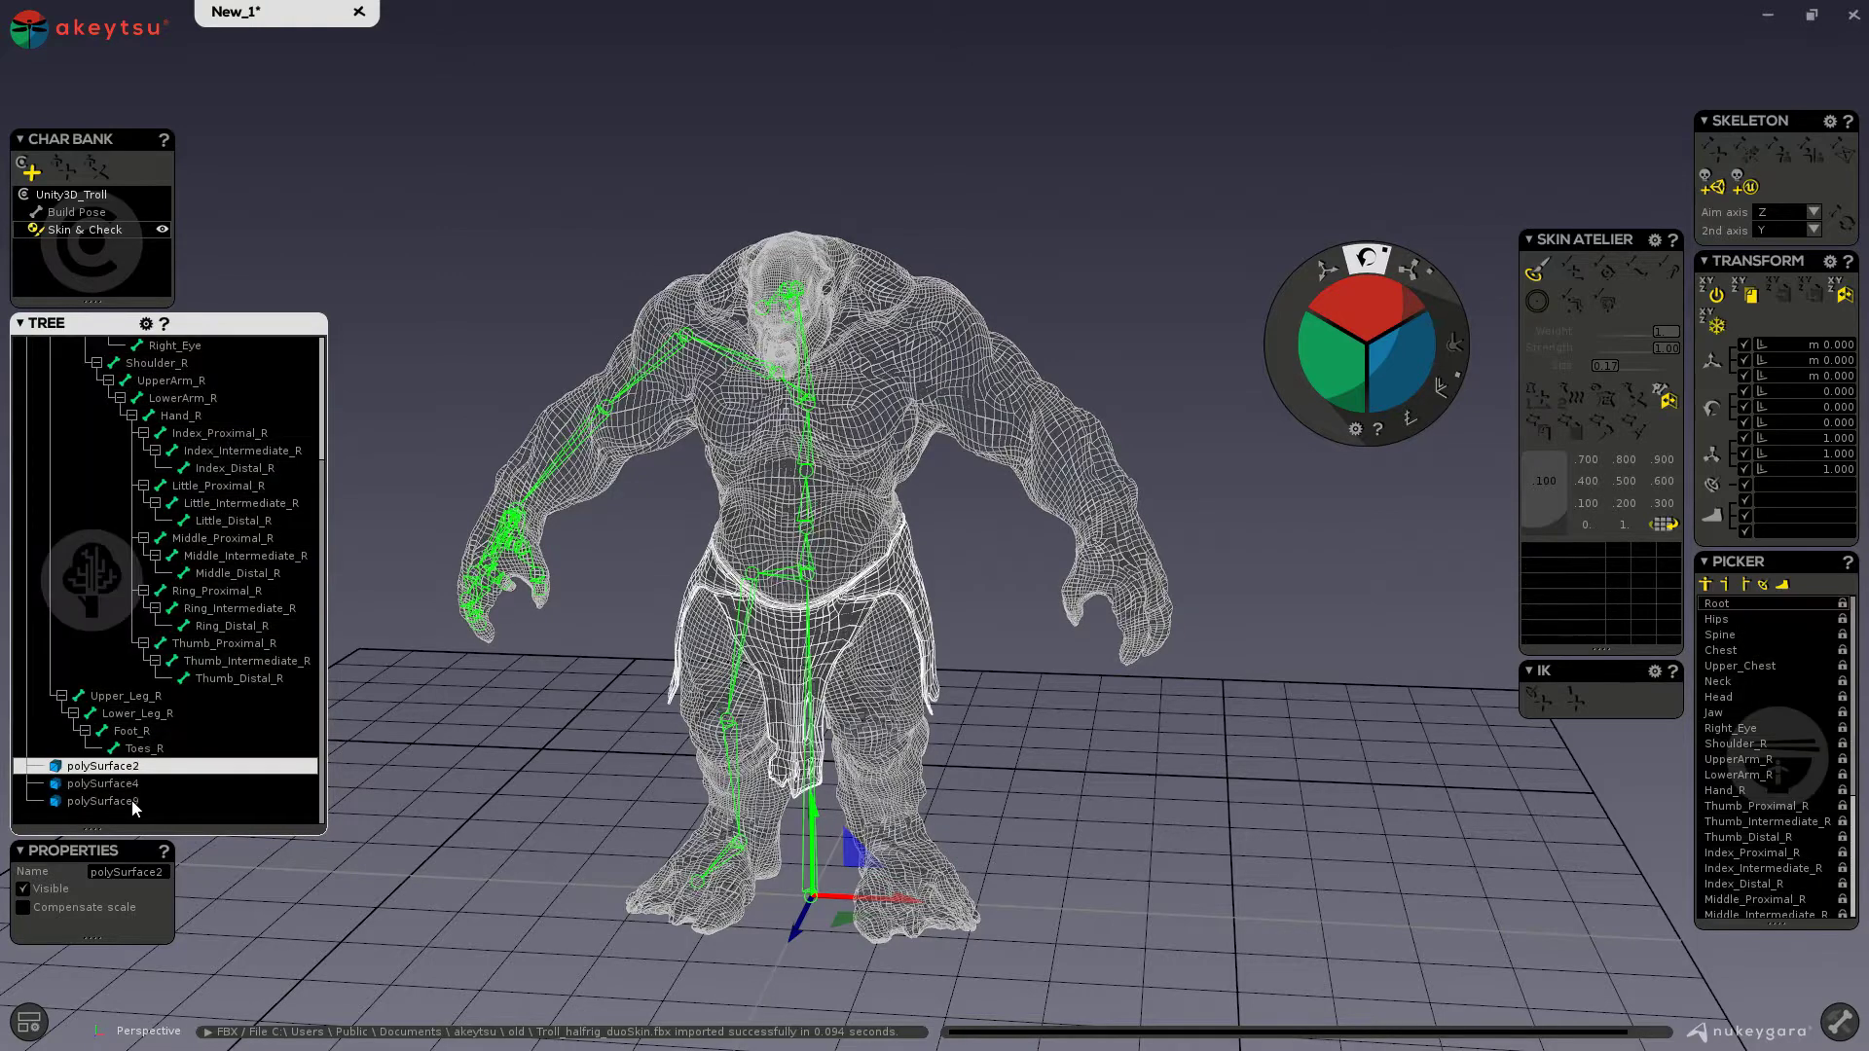
left_click(134, 801, "shift")
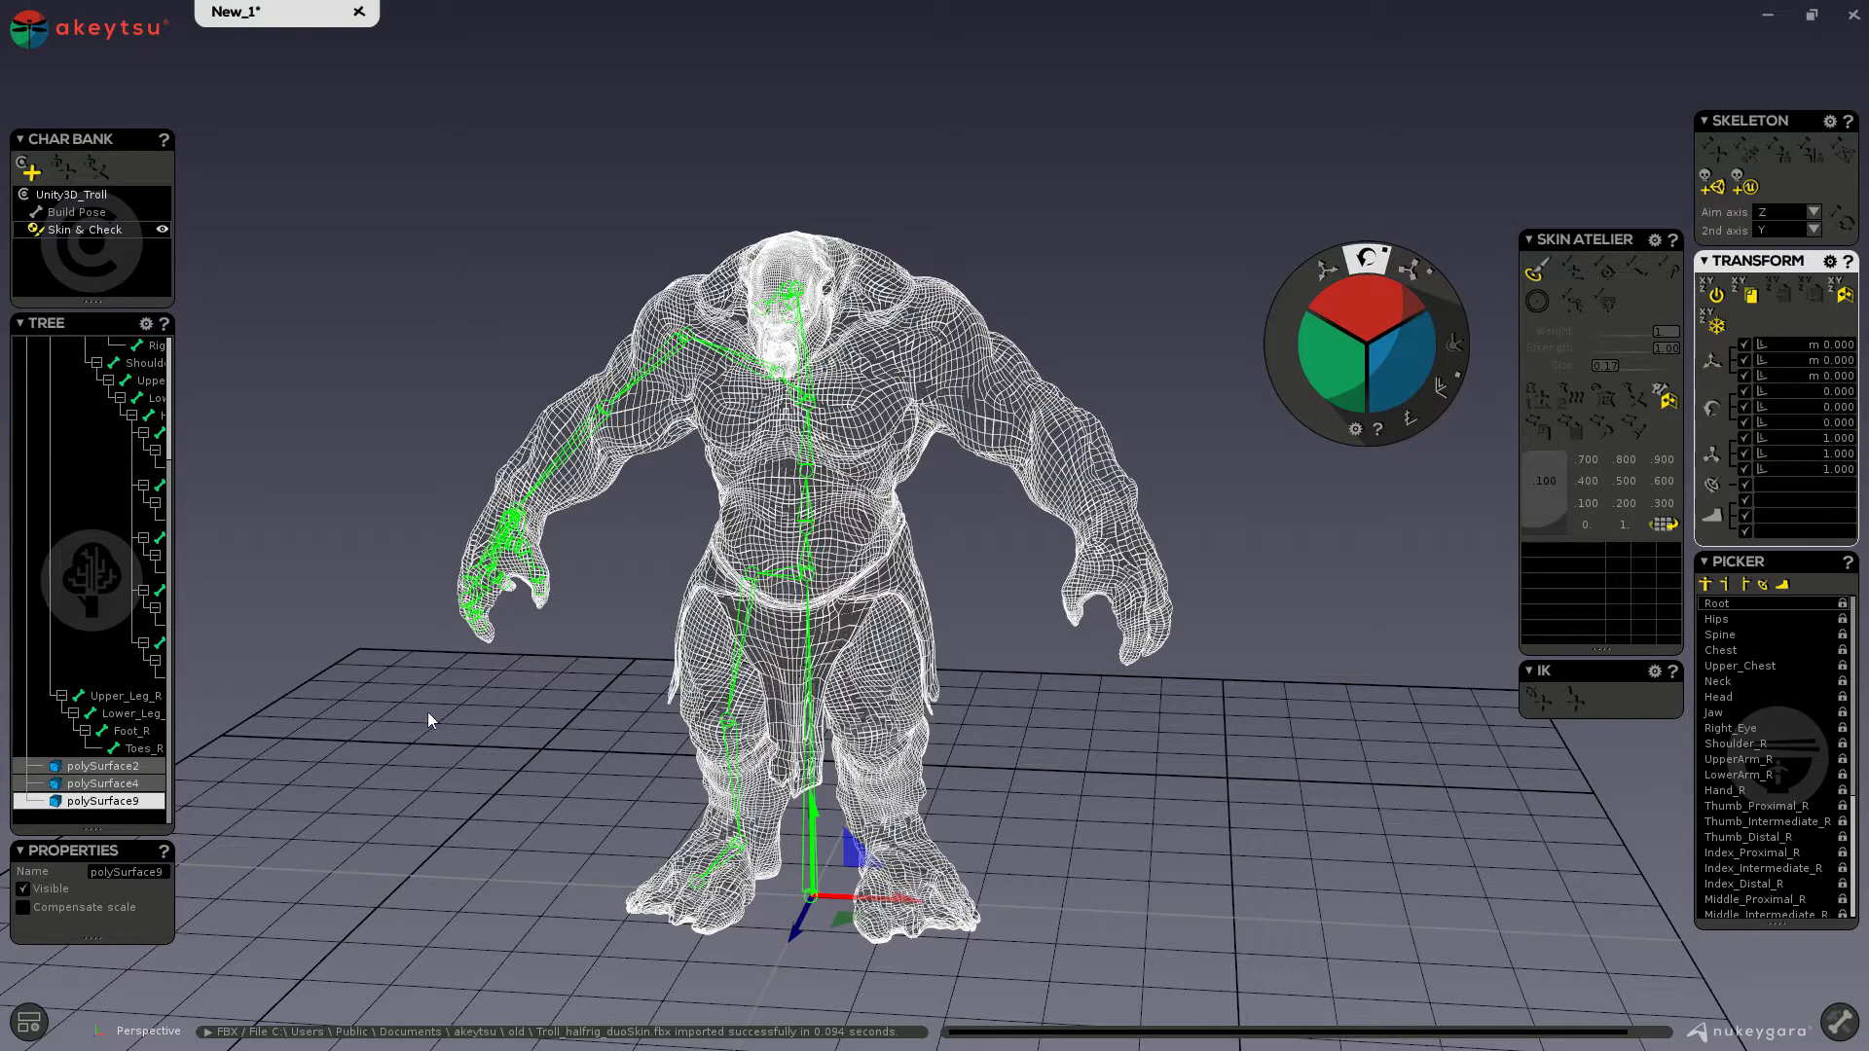
left_click(1715, 324)
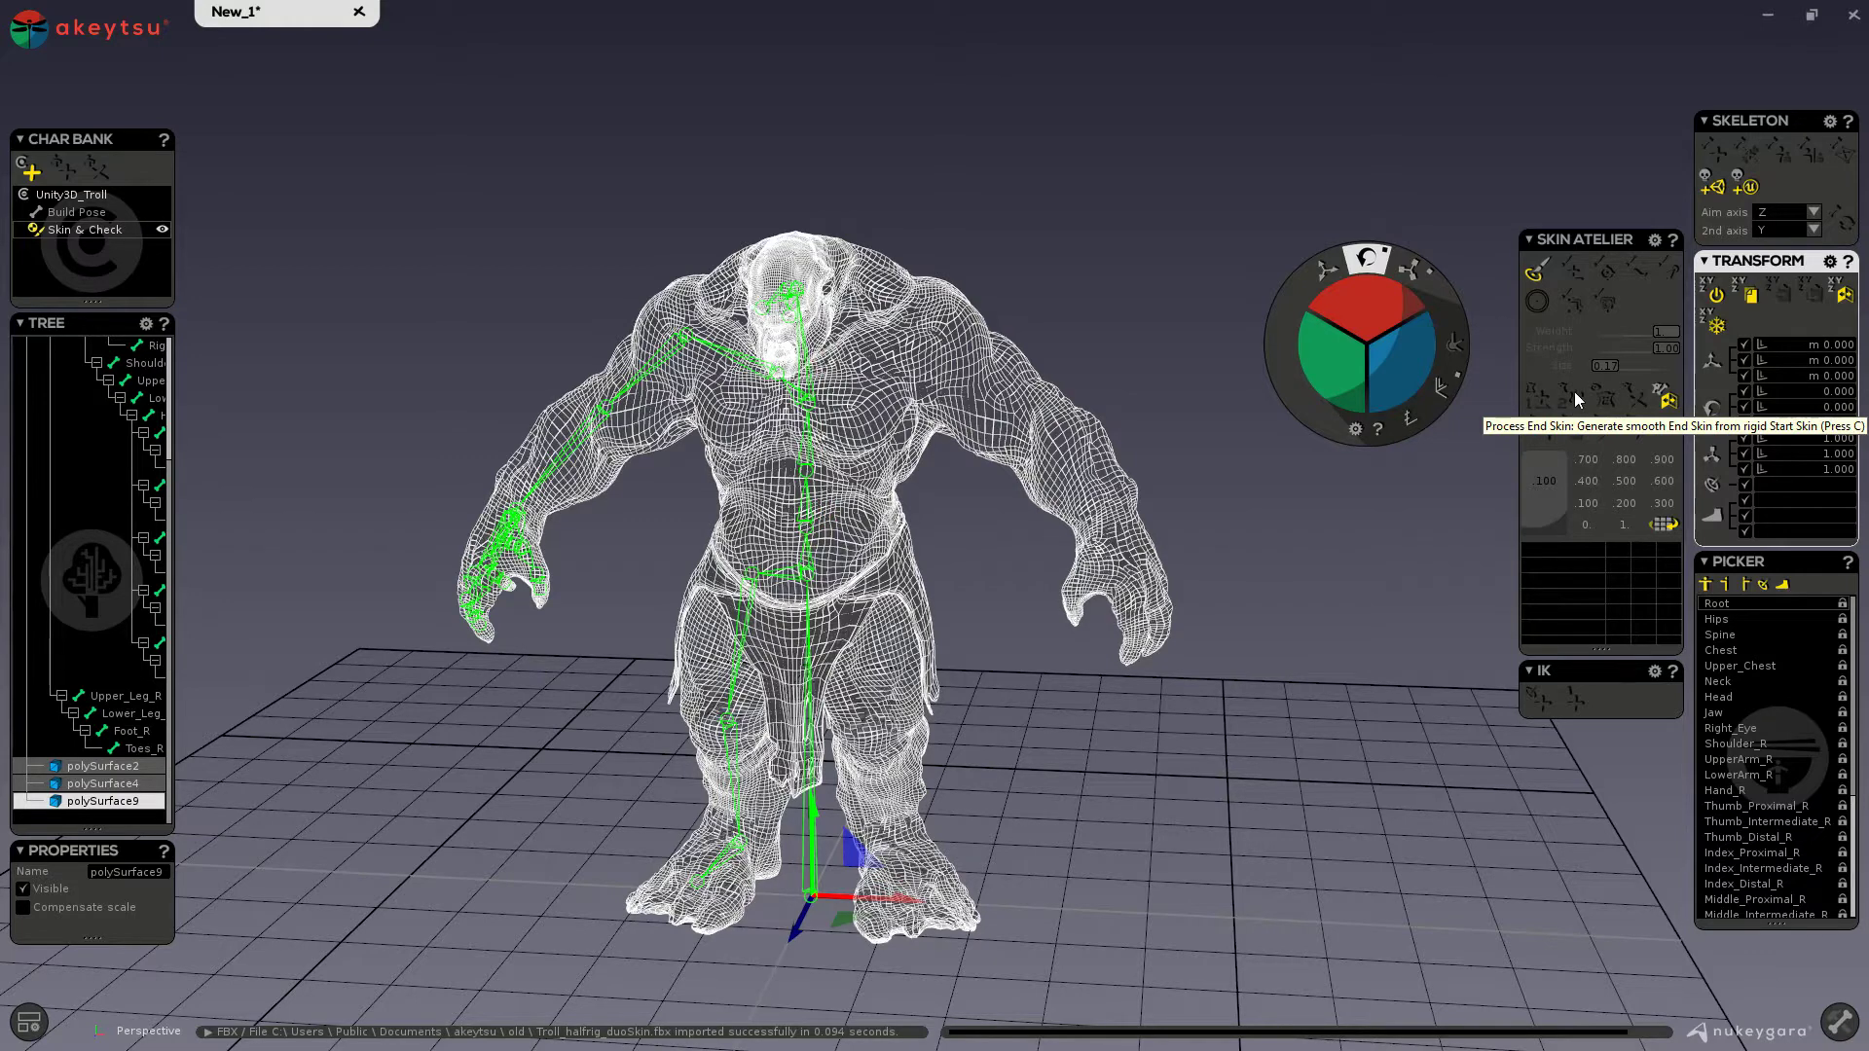
left_click(1578, 399)
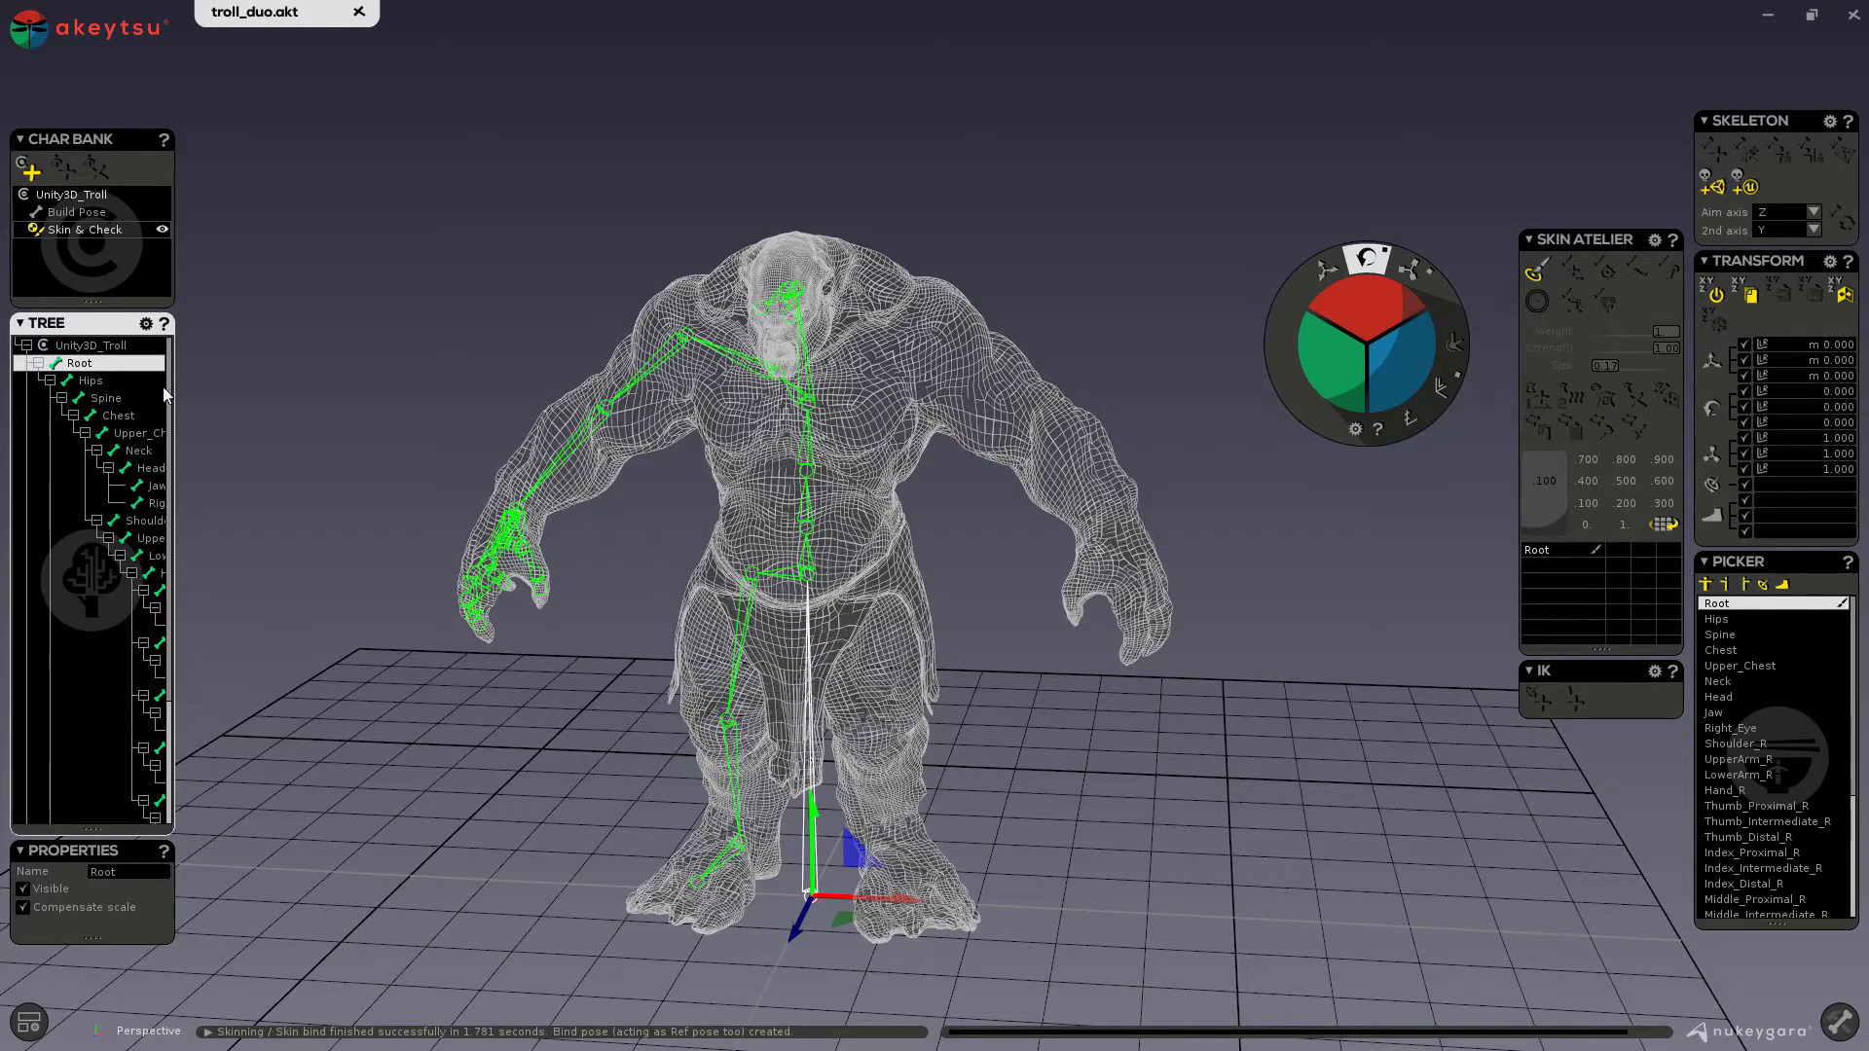
- Select everything from the Hips bone through polySurface9, leaving out Root, and bind the meshes with a rigid Duo Skin start skin
left_click(113, 382)
scroll(199, 658, "down", 3)
left_click(130, 804)
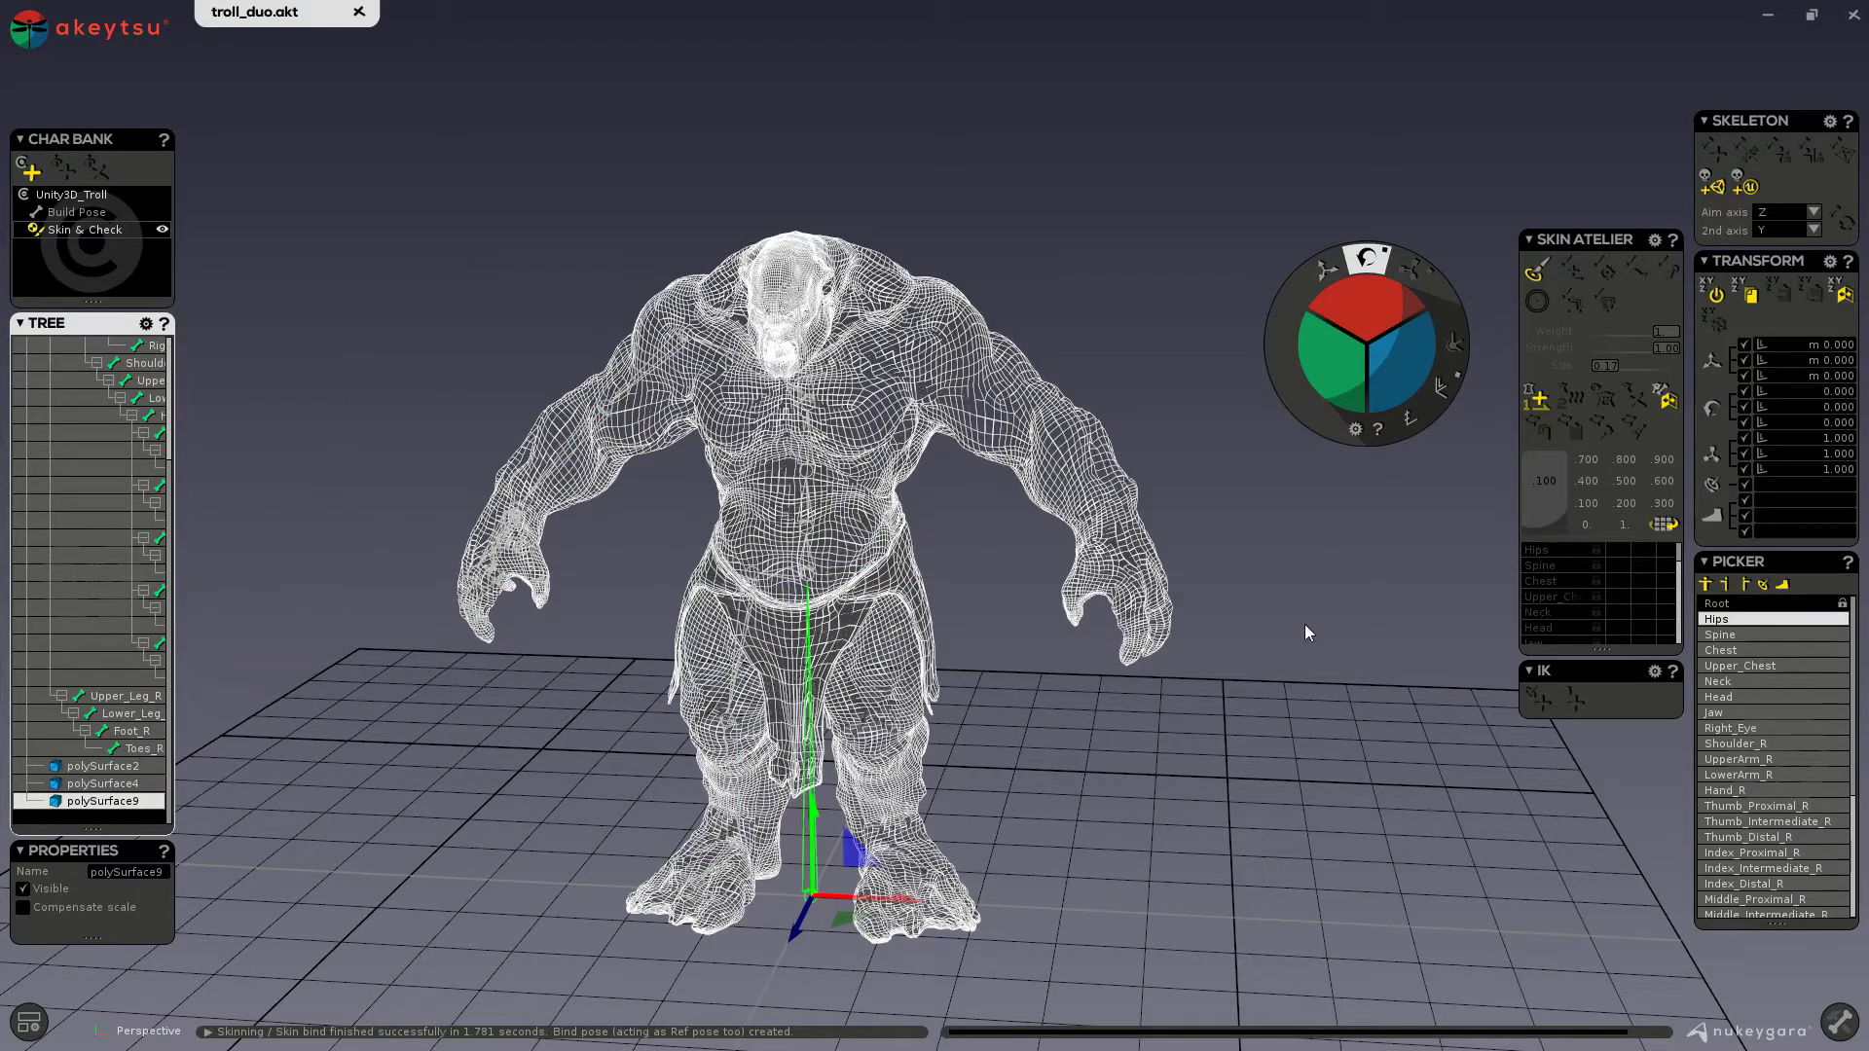
left_click(1537, 397)
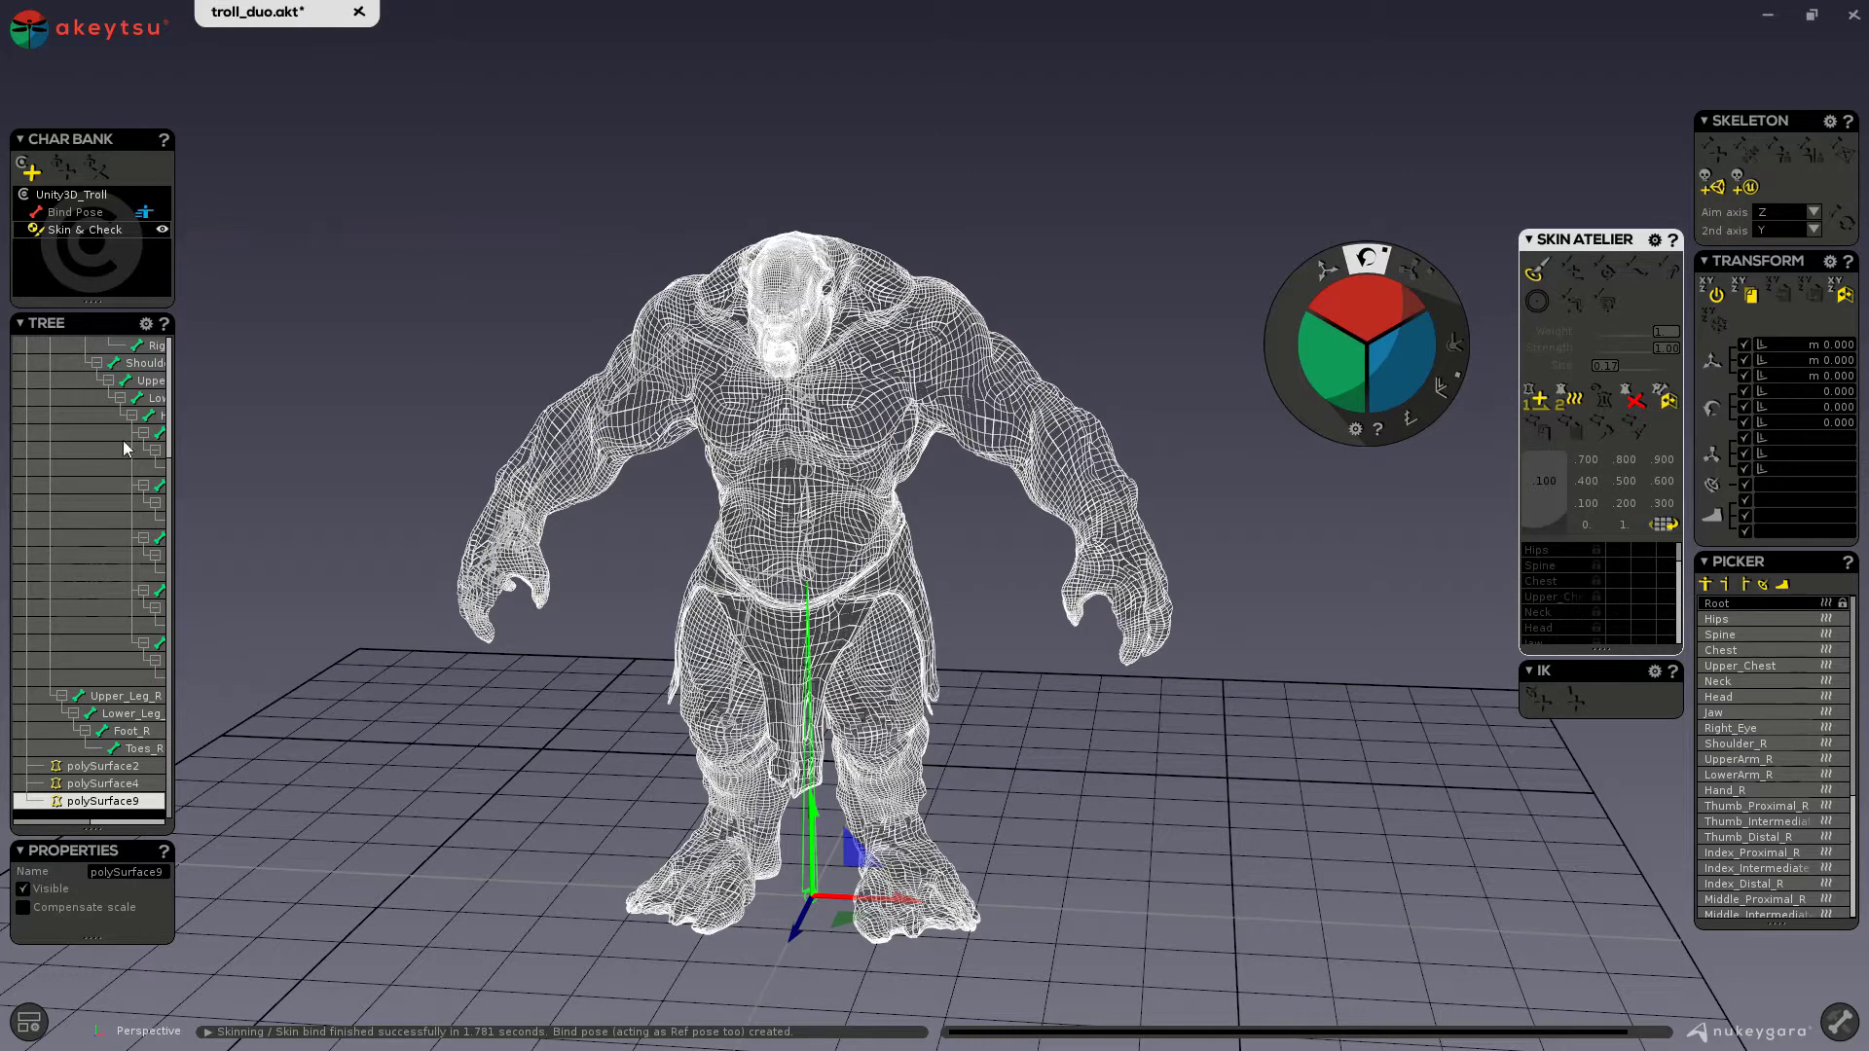
mouse_move(95, 492)
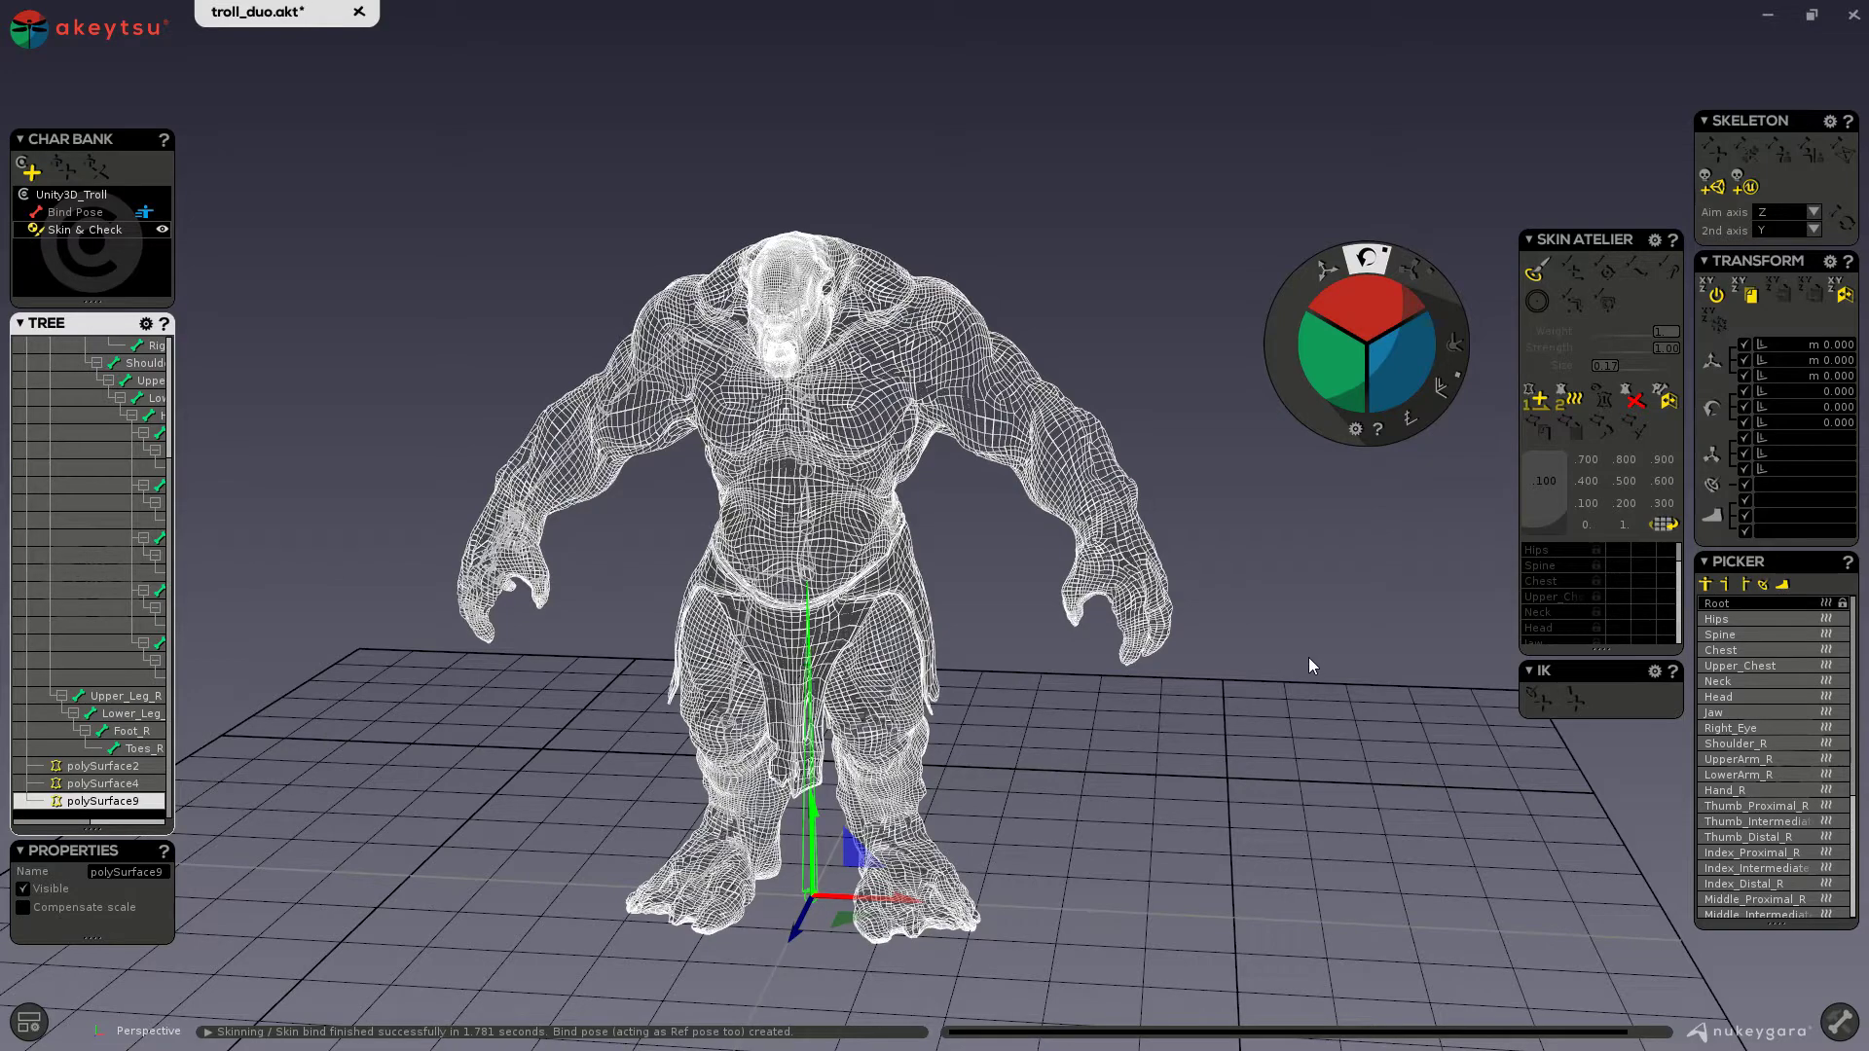
- Select the Spine bone and examine its rigid skin influence on the troll's mesh, up close and from another angle
left_click(796, 485)
scroll(687, 508, "up", 5)
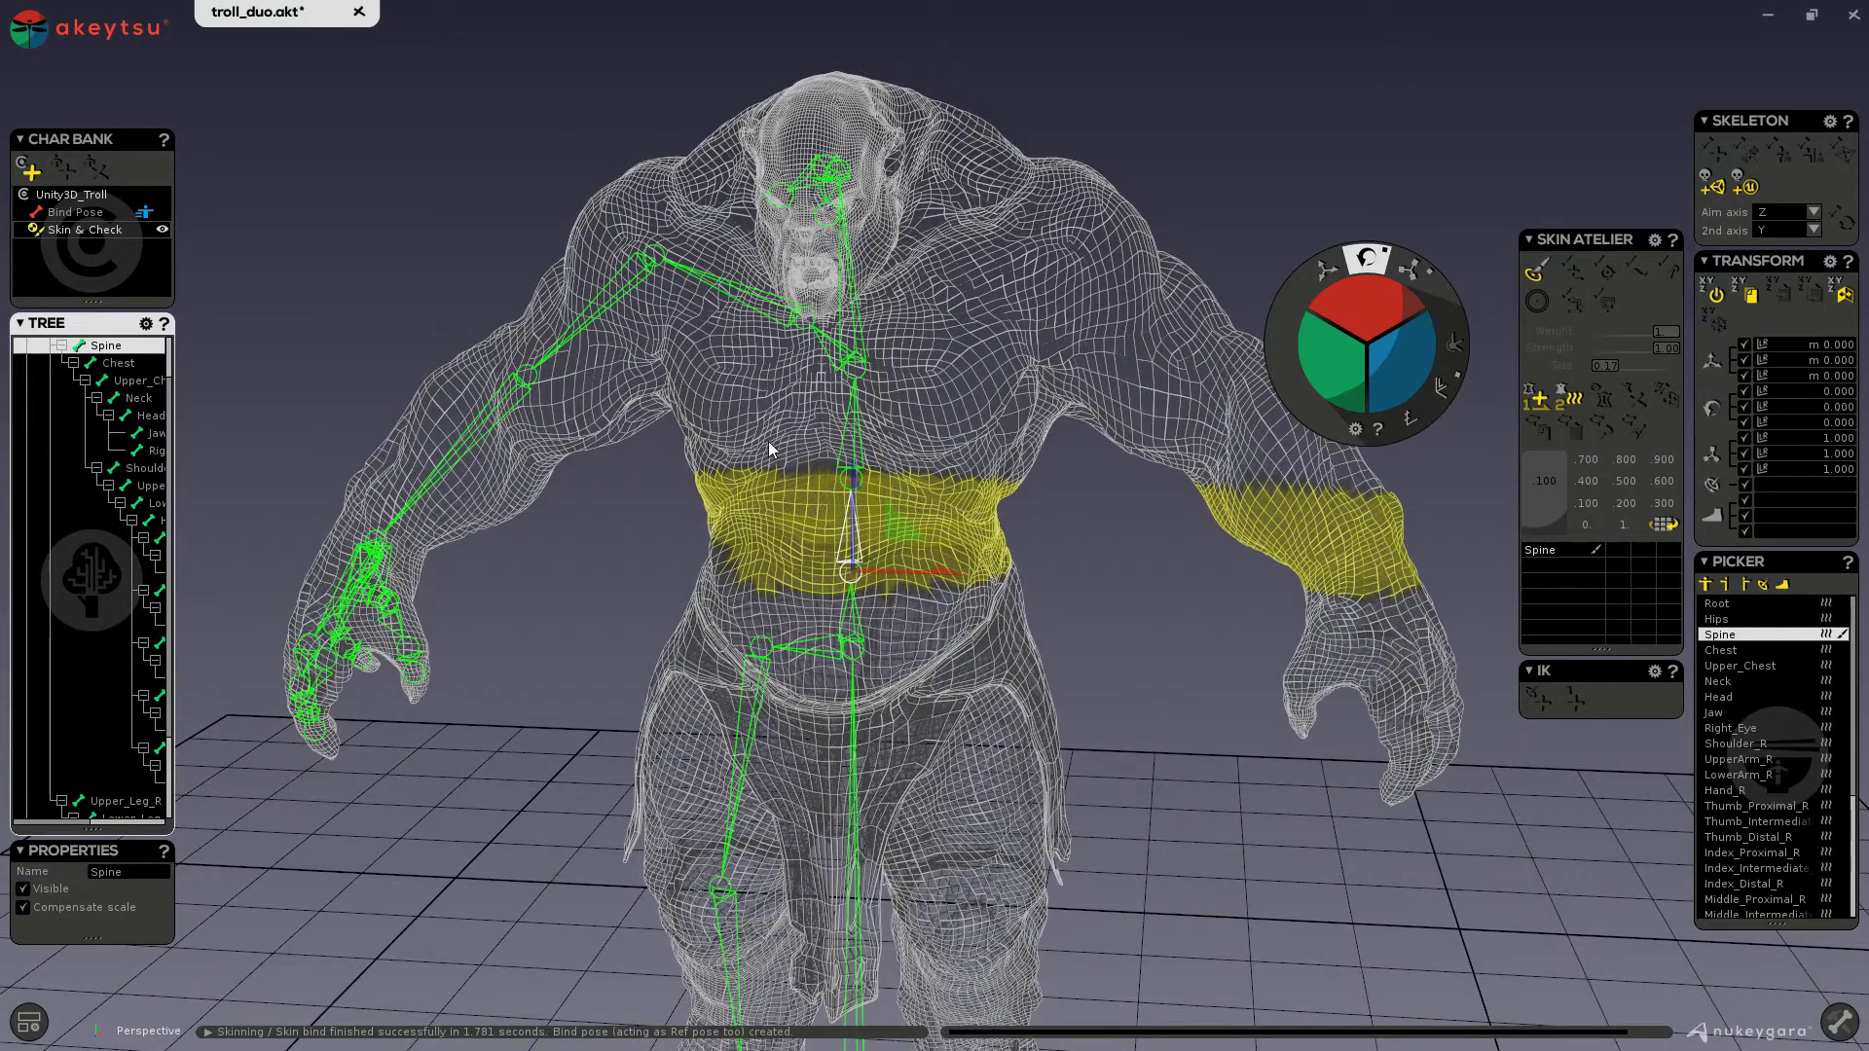
left_click(774, 448)
left_click(779, 538)
left_click_drag(1332, 363, 1308, 394)
scroll(919, 552, "up", 5)
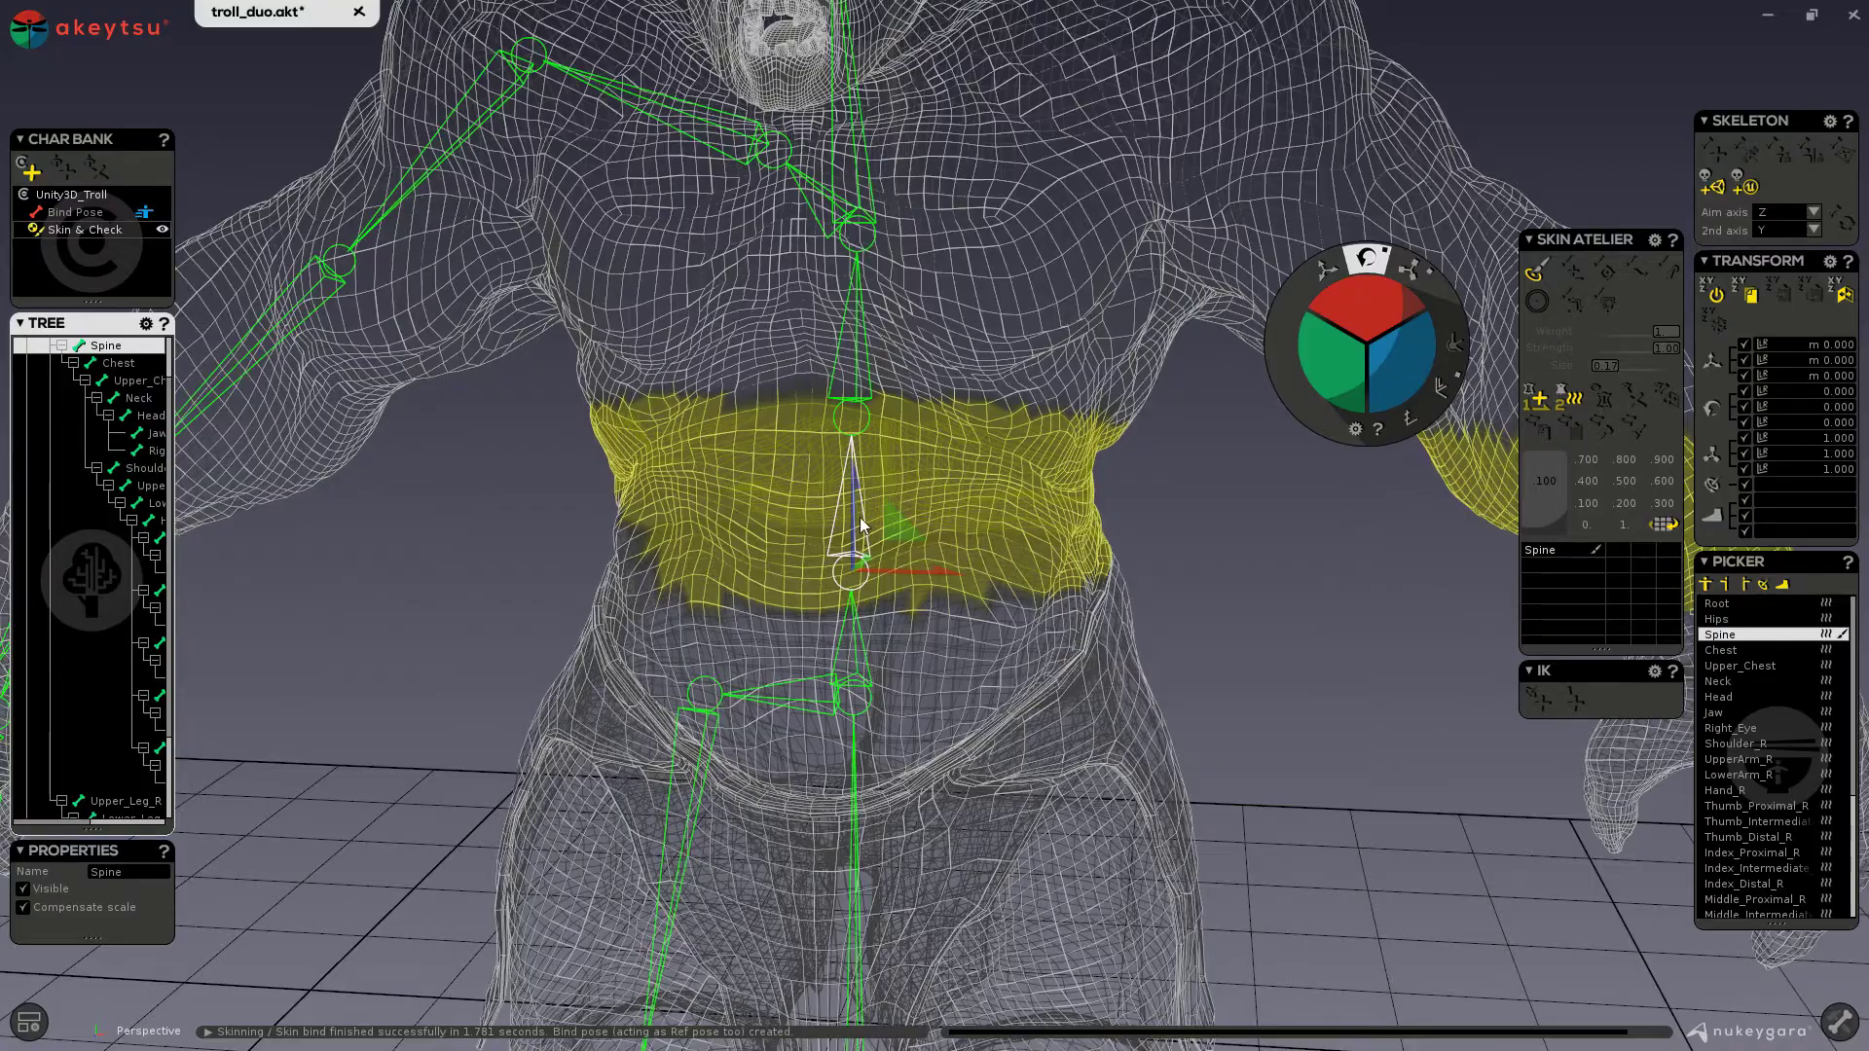
scroll(988, 562, "down", 5)
right_click_drag(988, 562, 1077, 534)
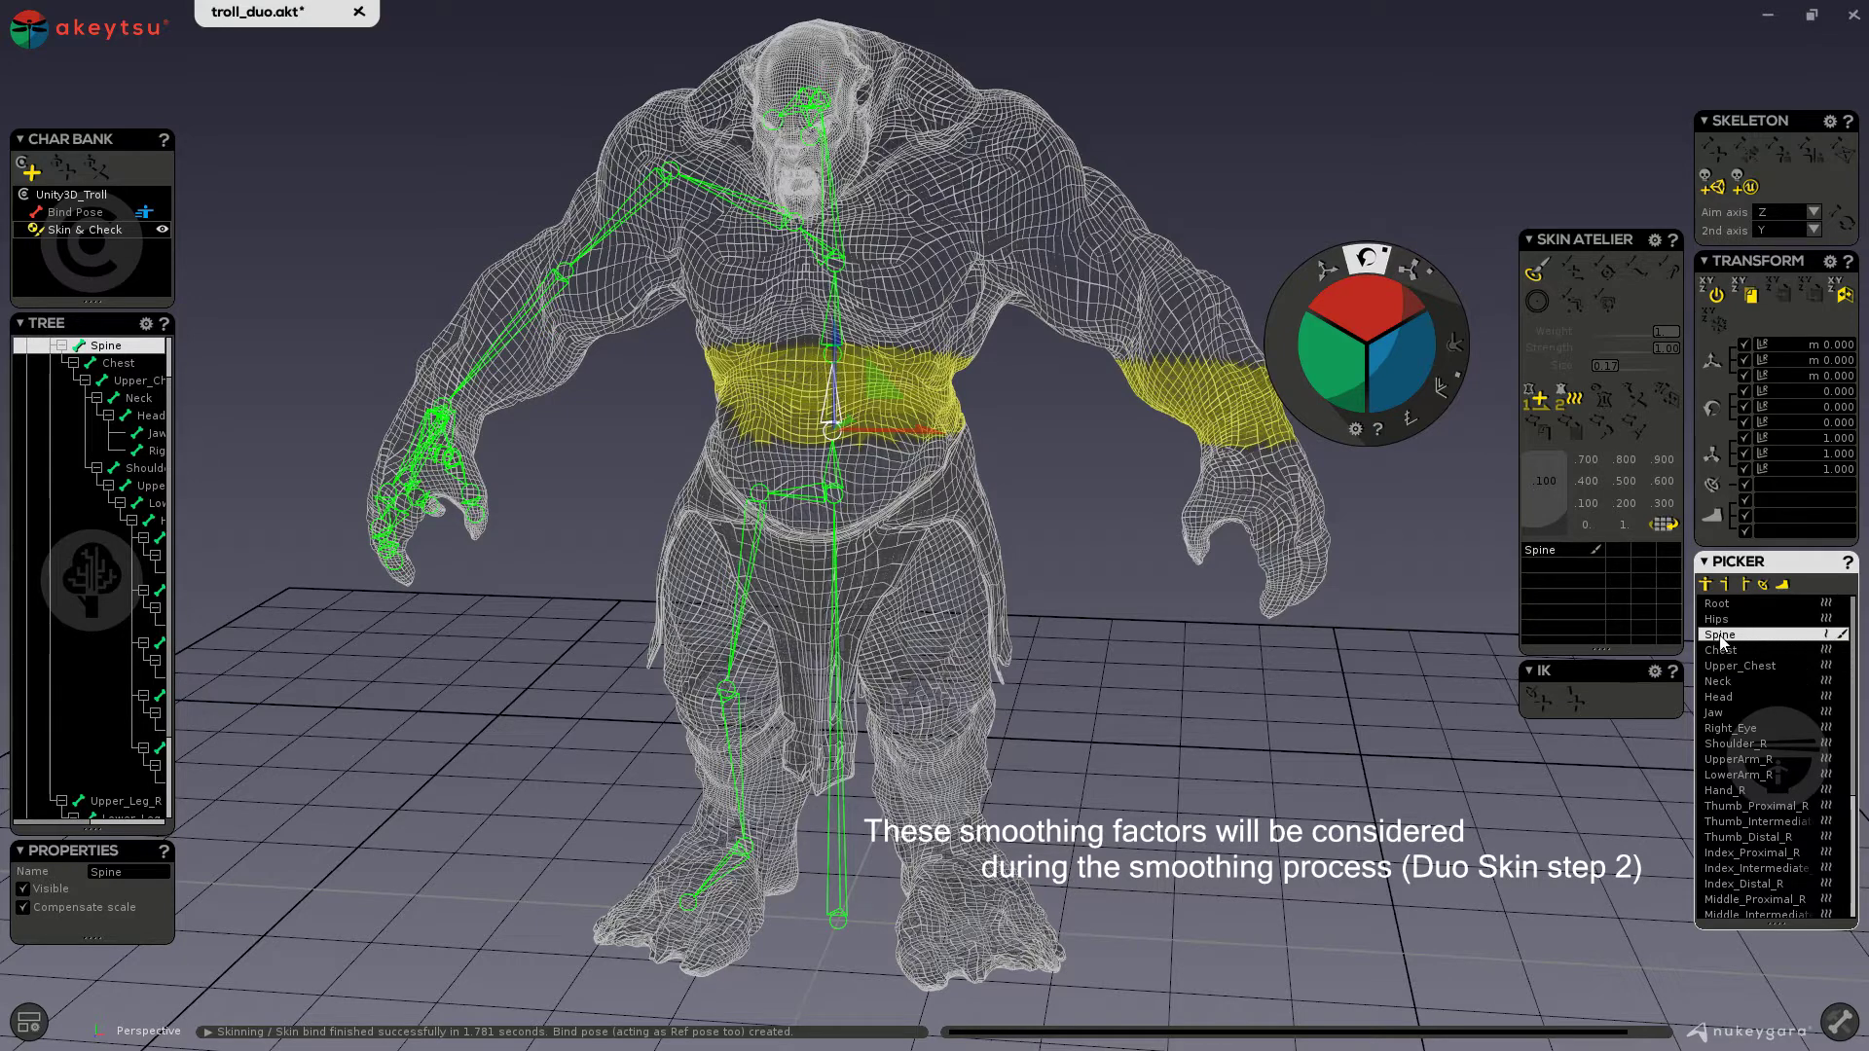
- Switch the Duo Skin smooth strength off for the Root and Right_Eye bones
left_click(1828, 636)
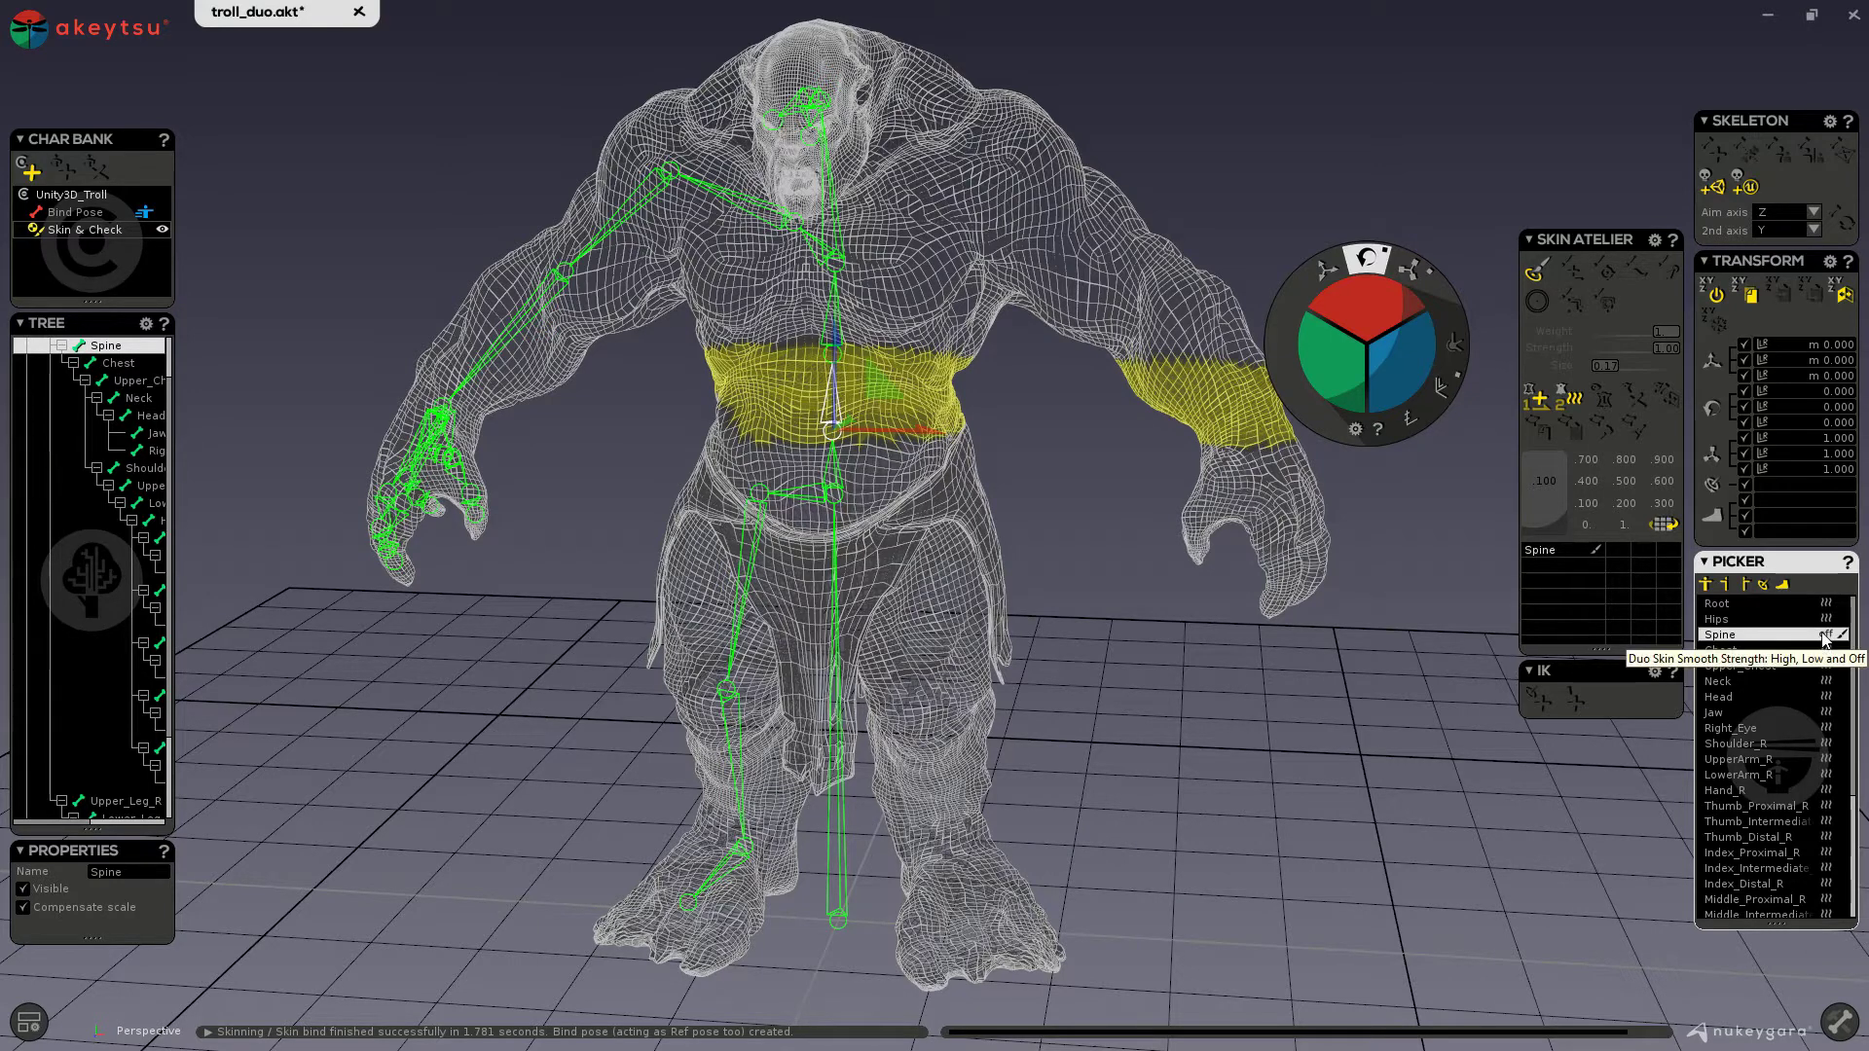
left_click(1737, 728)
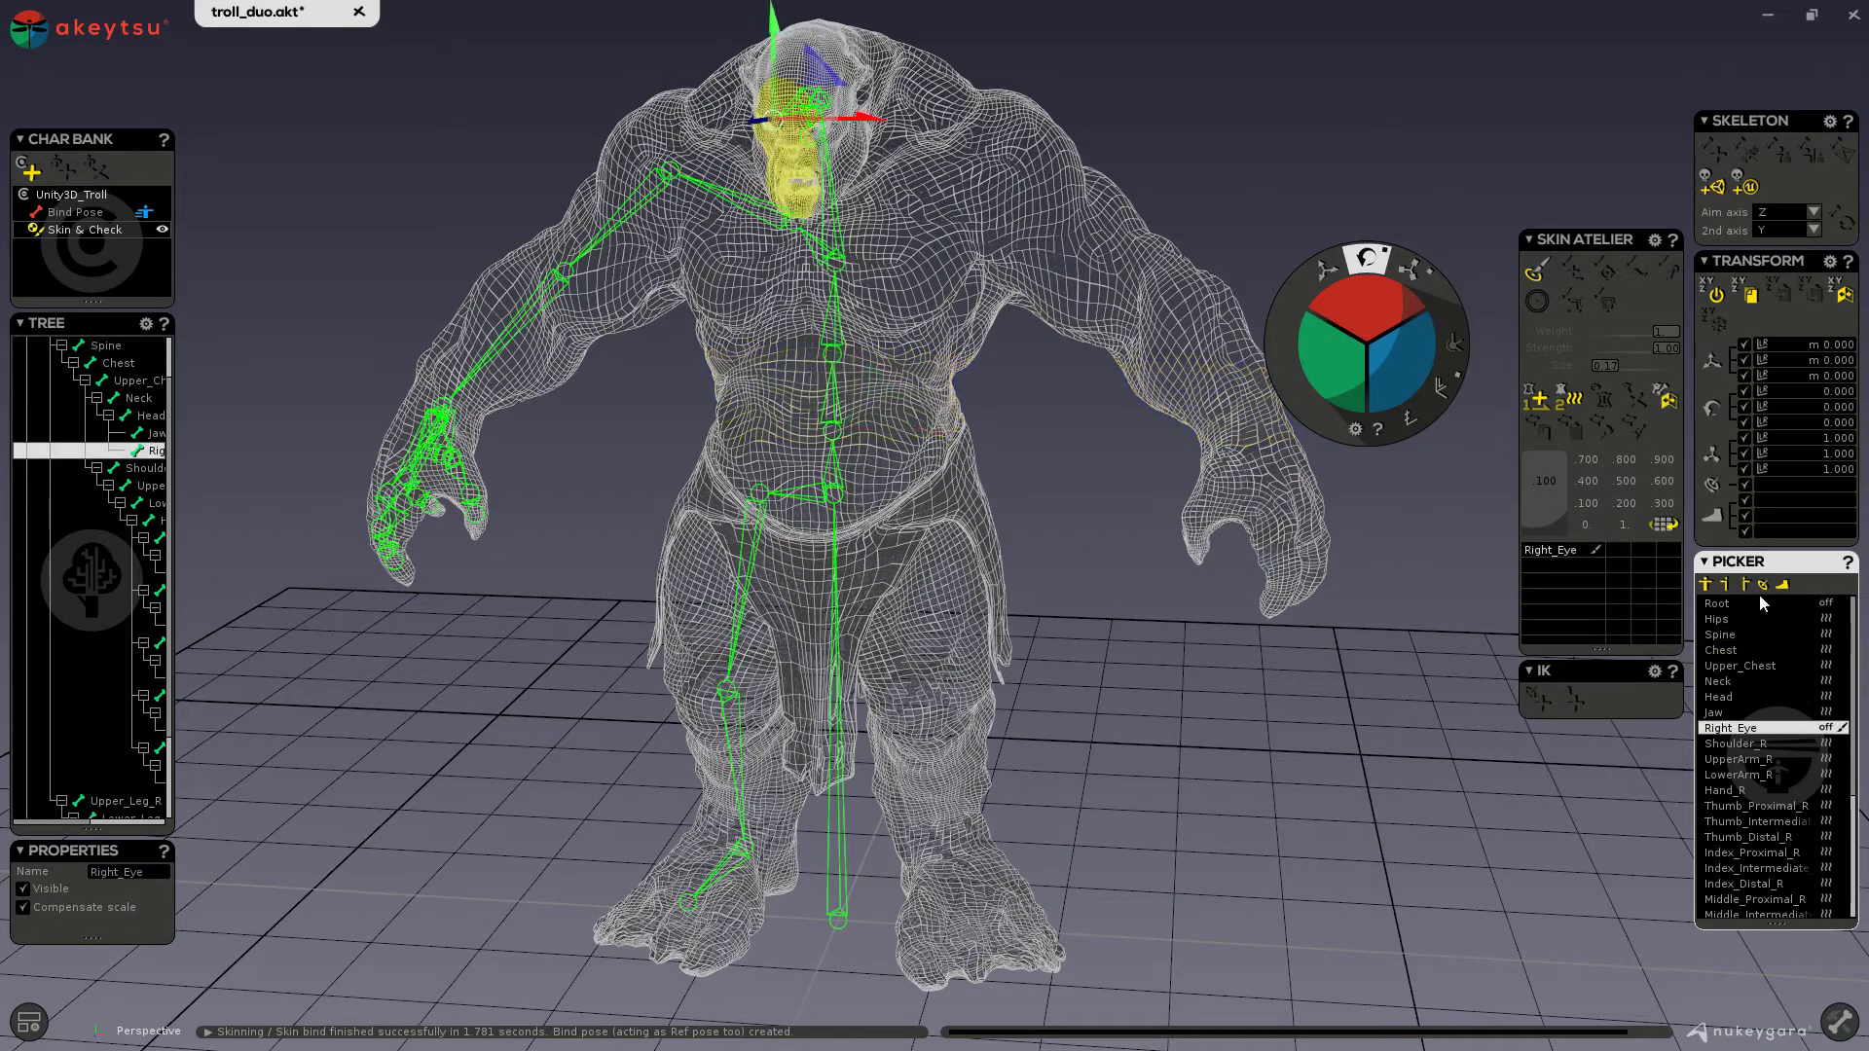
- Review the low and high smooth strength settings in the Skin Atelier preferences
left_click(1654, 241)
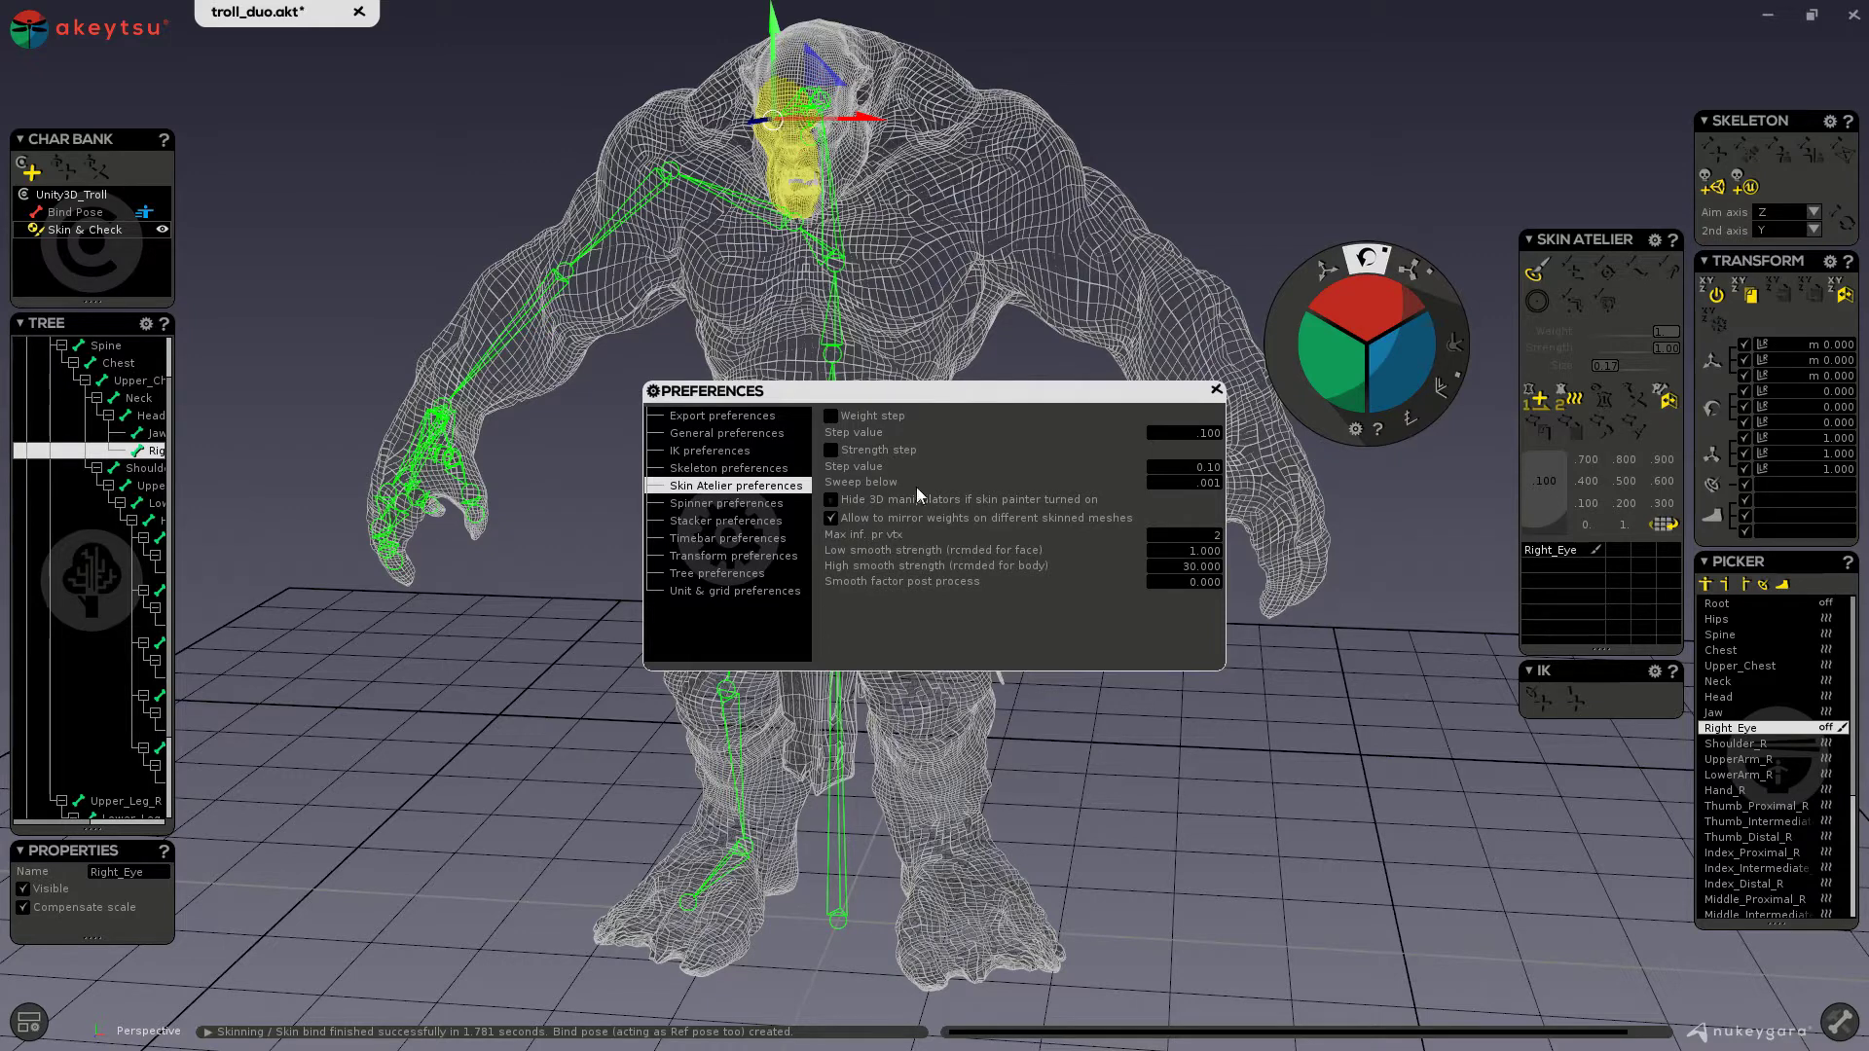
left_click_drag(972, 390, 640, 443)
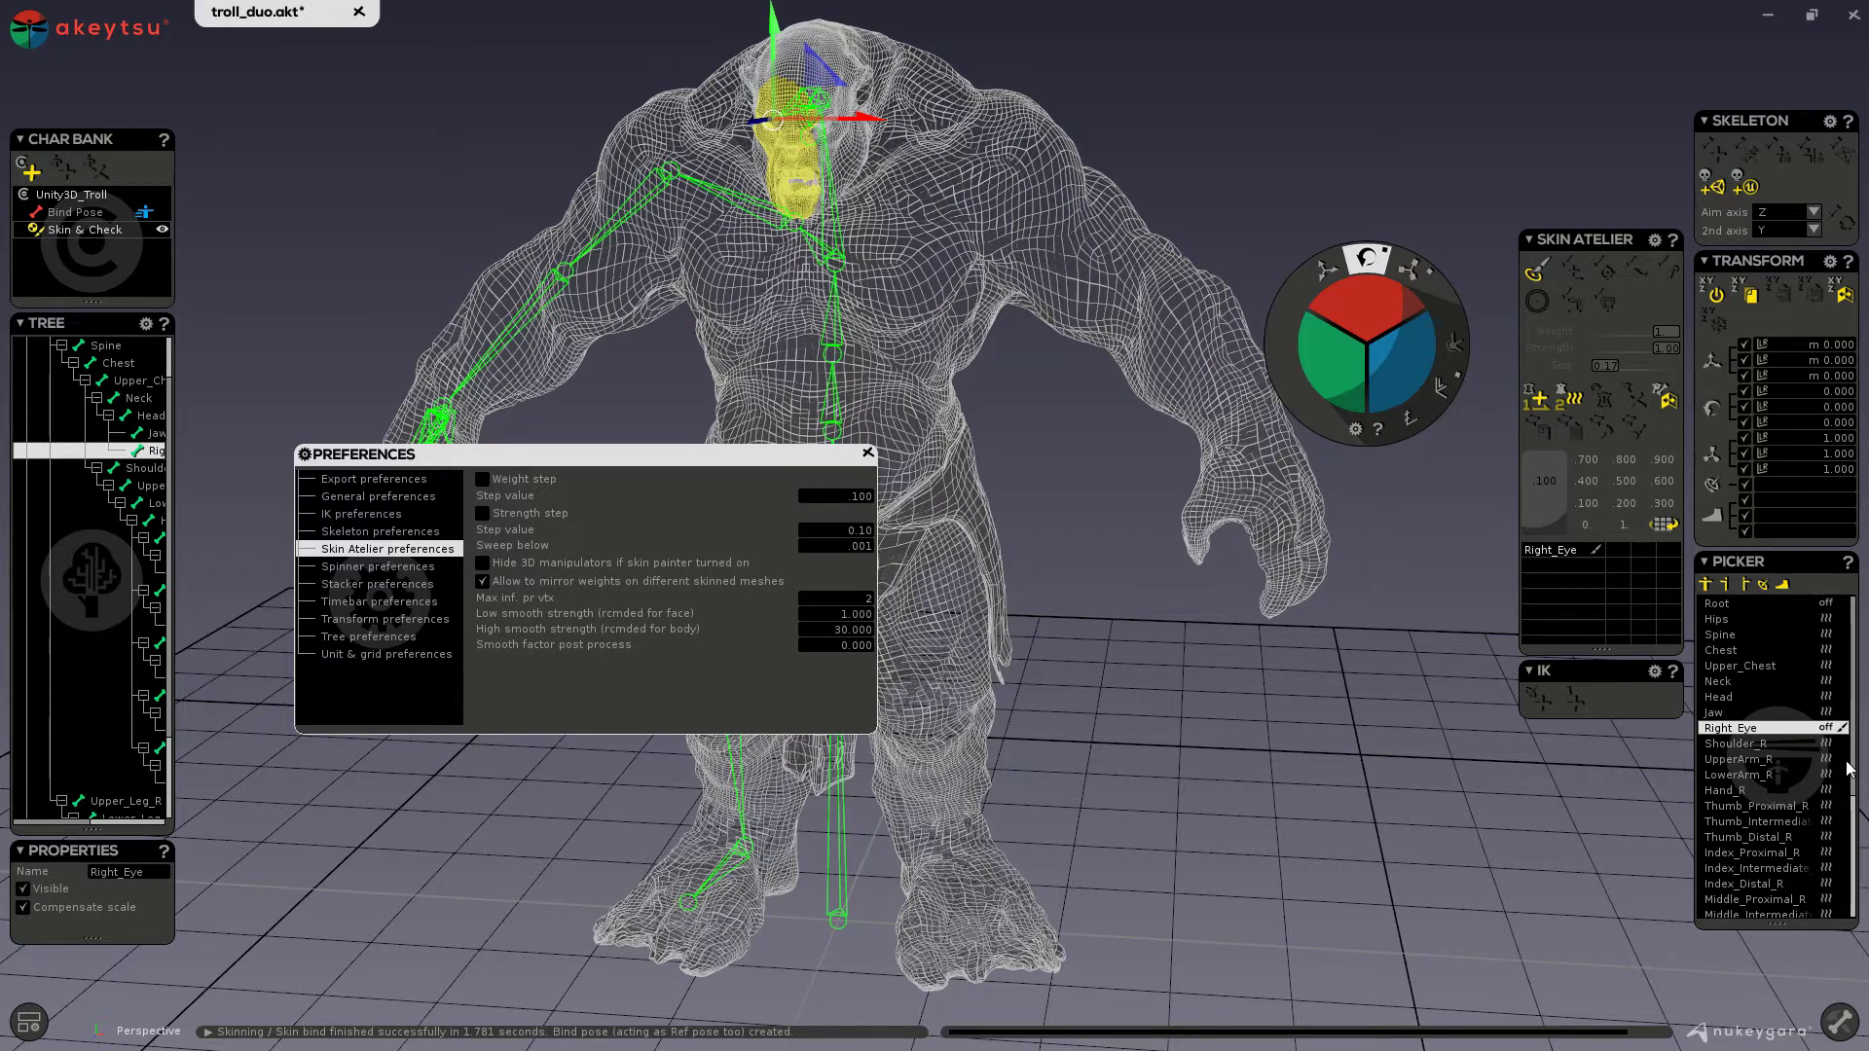
left_click(1828, 719)
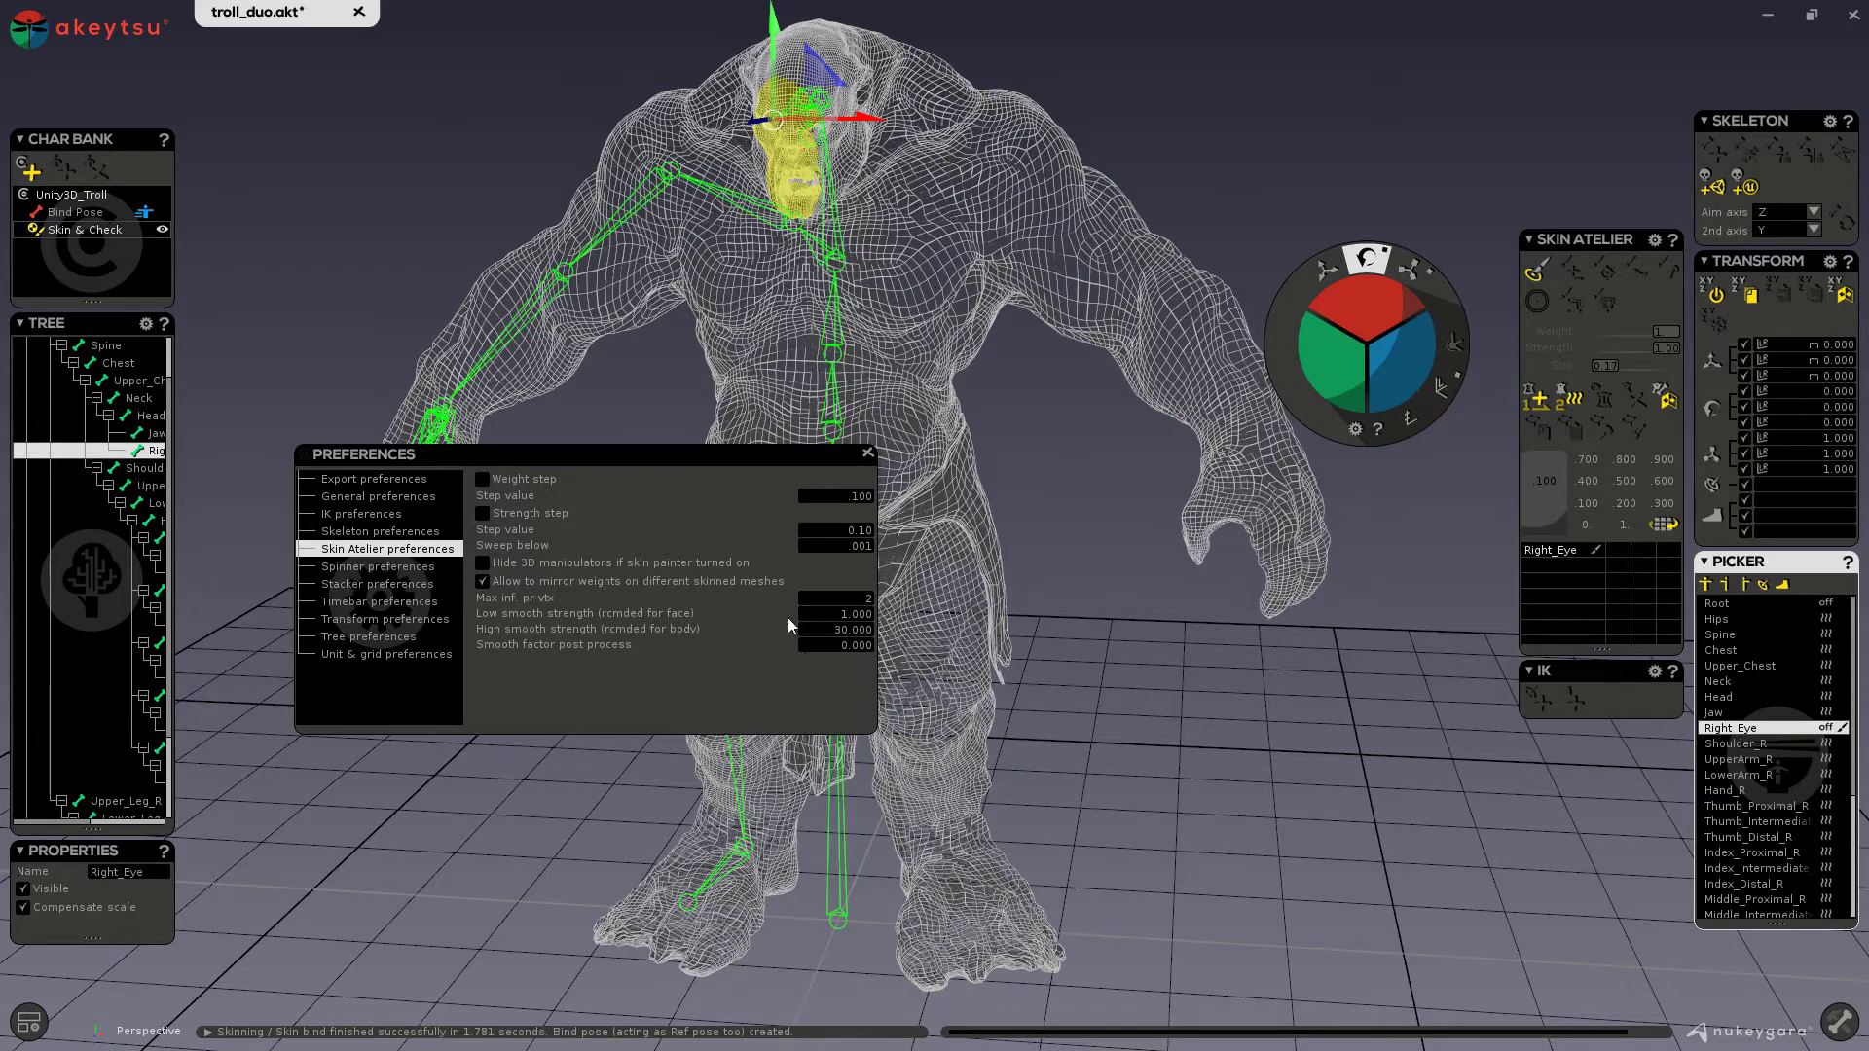
left_click(867, 455)
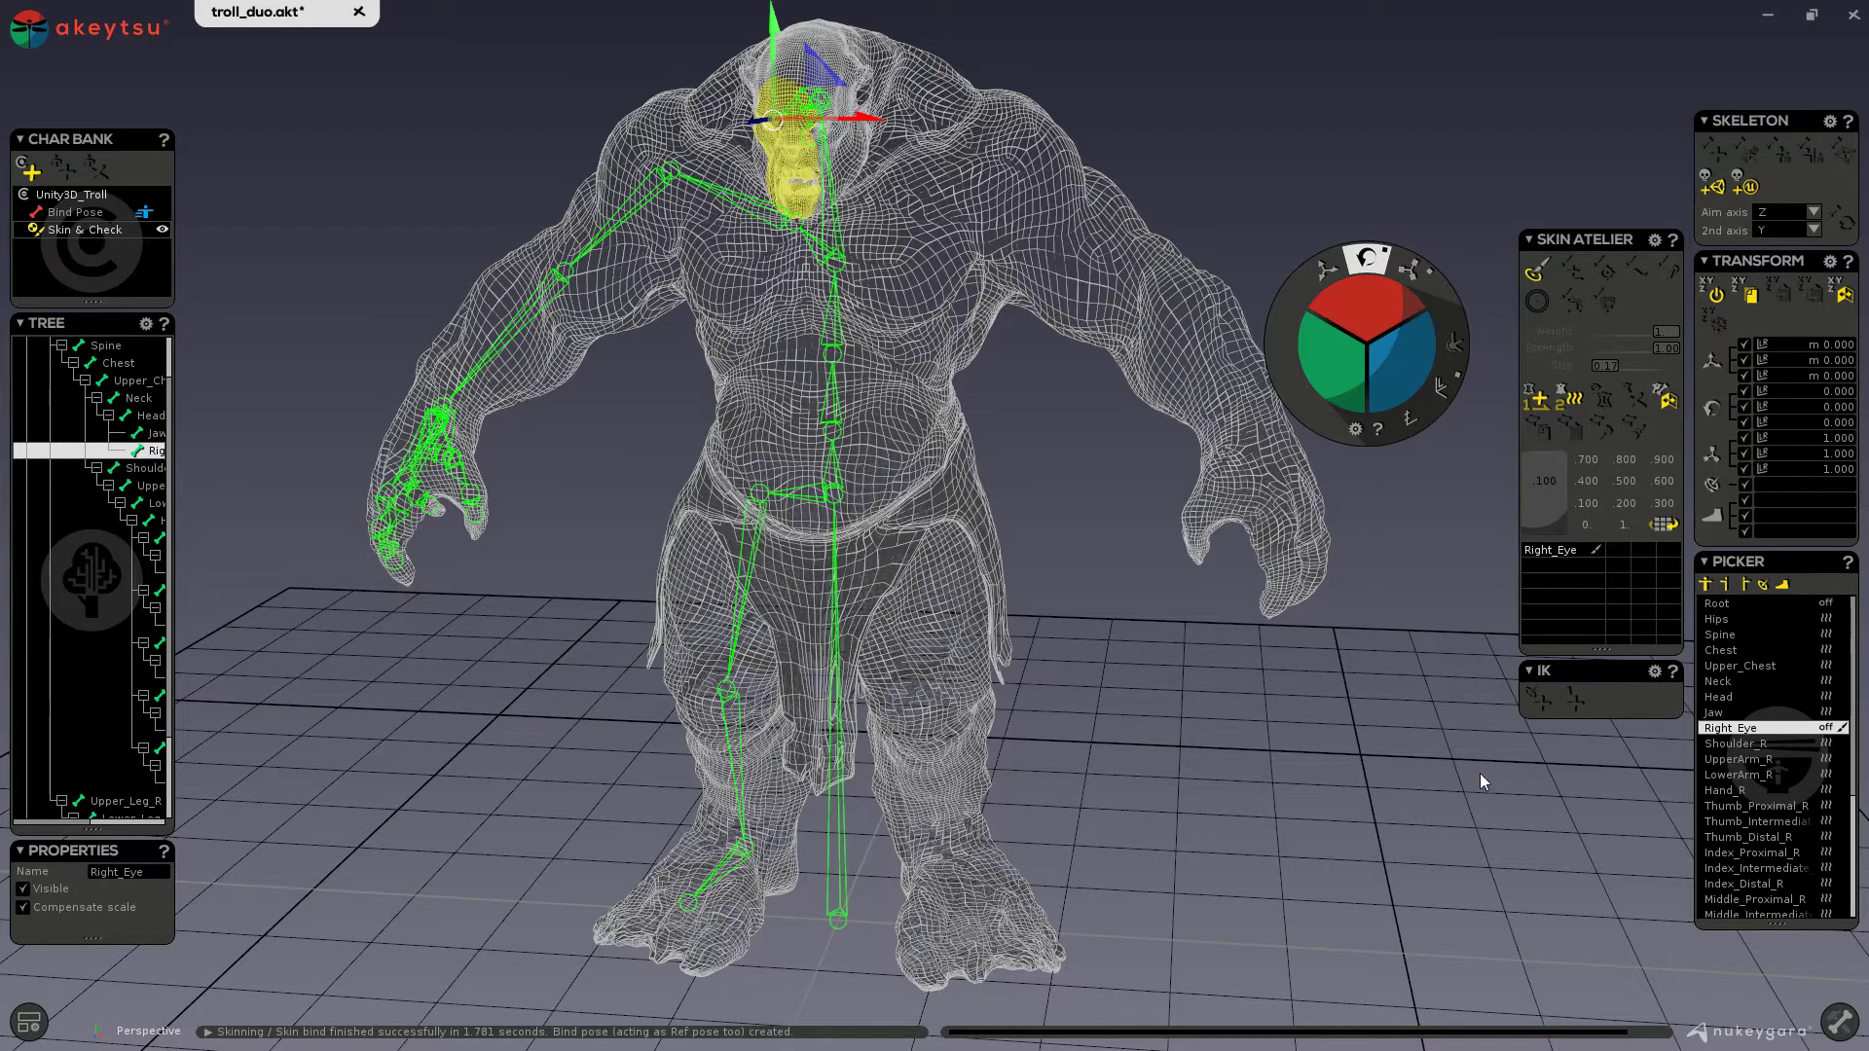
- Select all bones except Root and Right_Eye and process the smooth end skin from the rigid start skin
left_click(1706, 585)
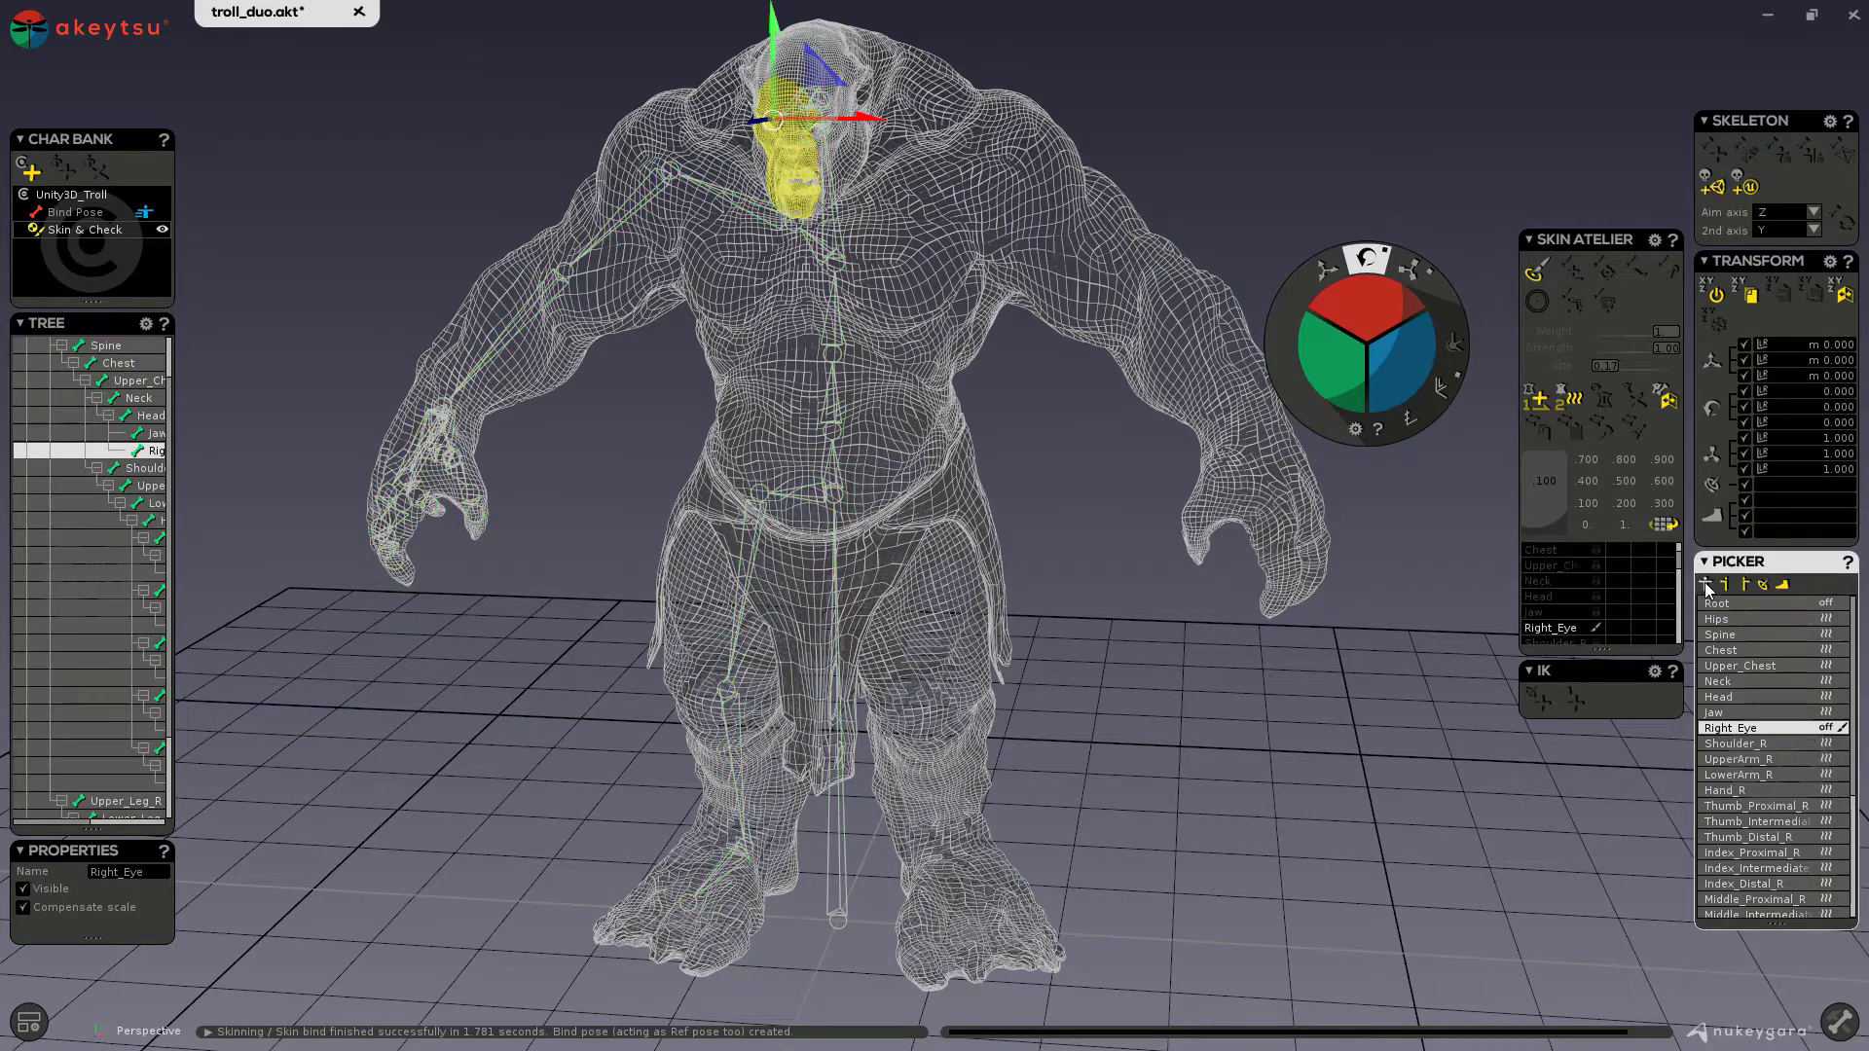
left_click(1738, 626)
left_click(1755, 730)
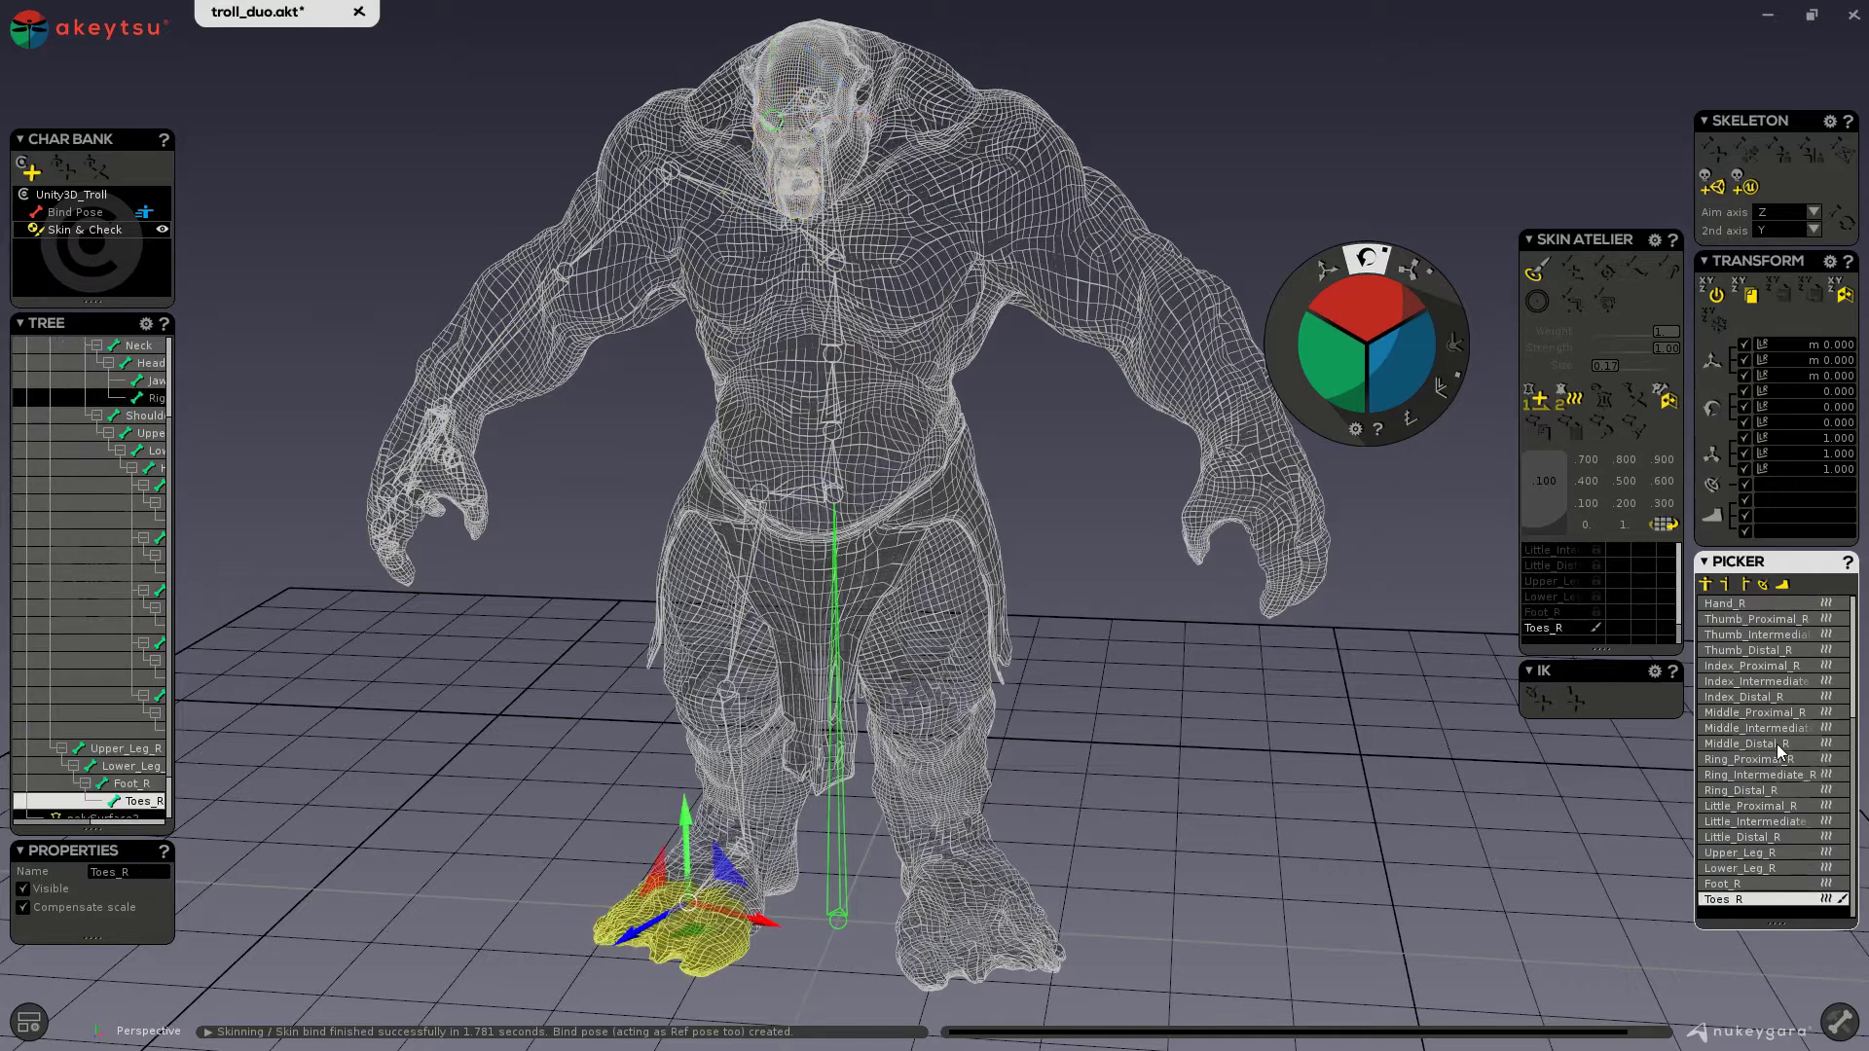
scroll(1773, 742, "down", 2)
scroll(1774, 742, "up", 2)
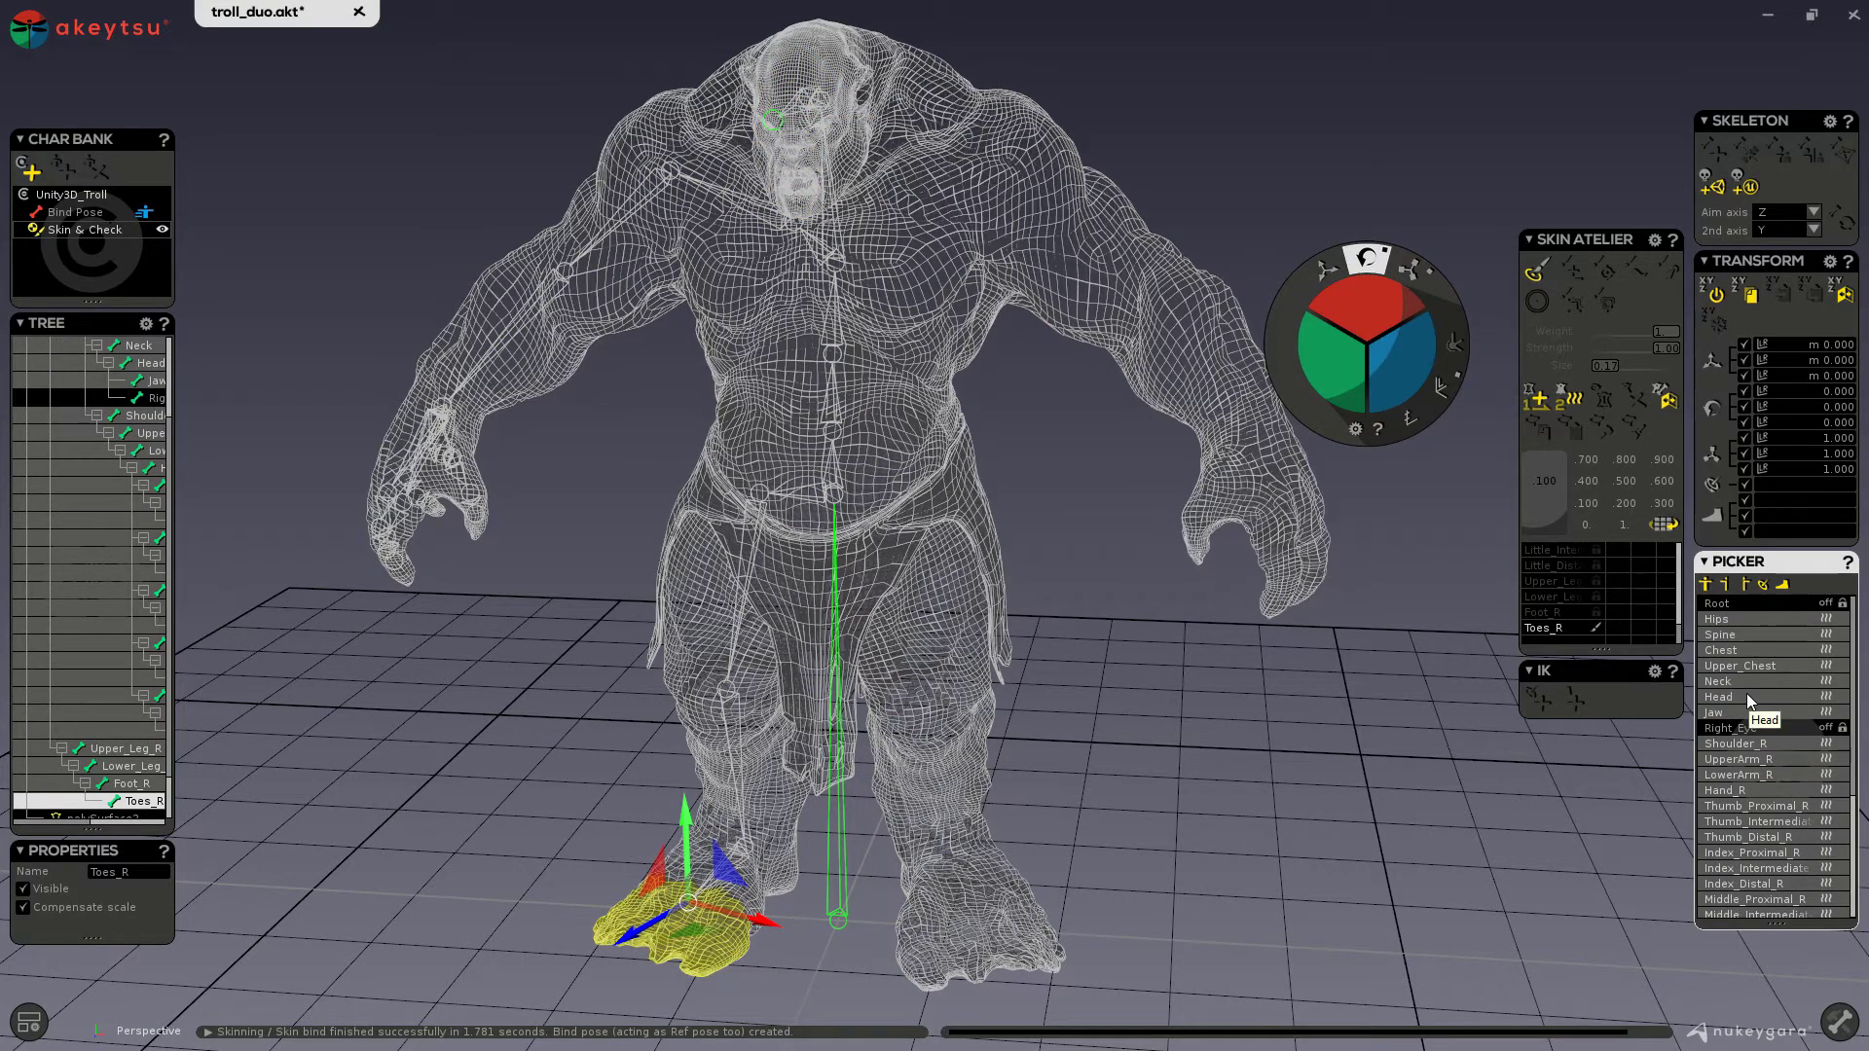
left_click(1561, 405)
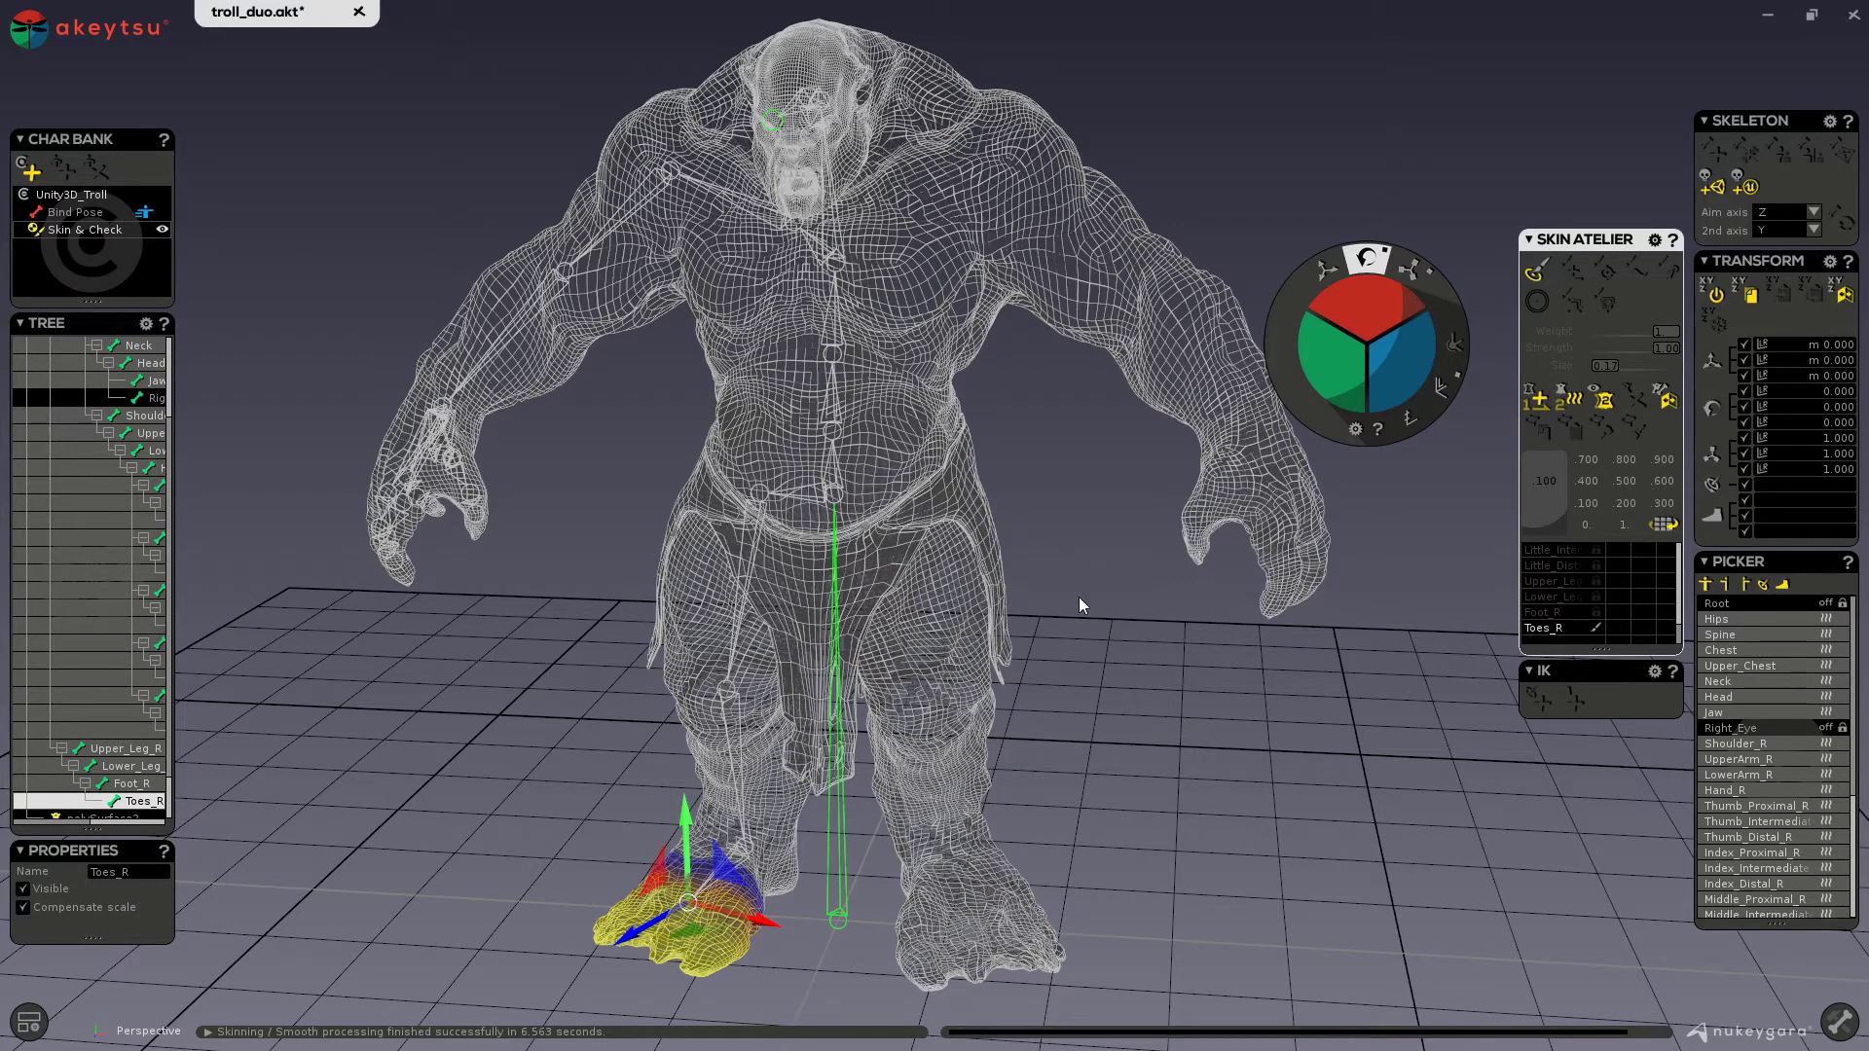
- Select the UpperArm_R bone and raise the arm by rotating it about 56 degrees to test the shoulder deformation
left_click(614, 234)
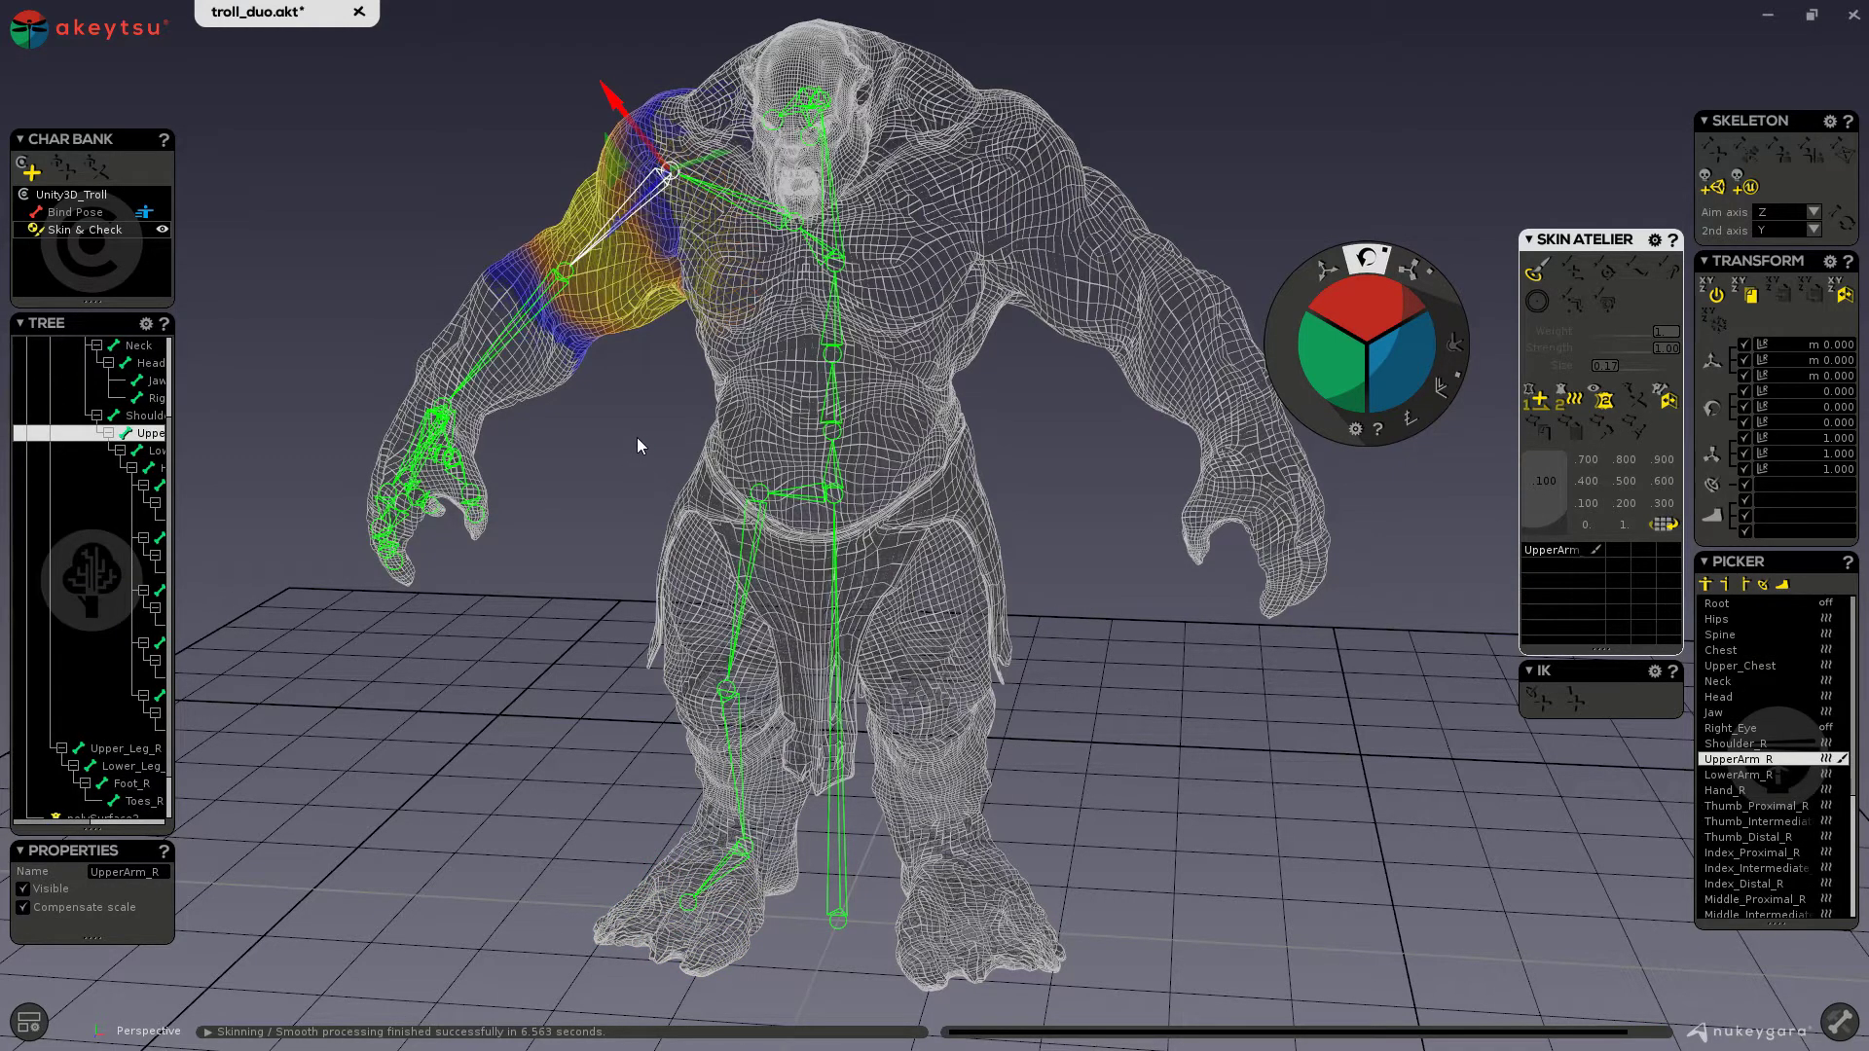
left_click_drag(646, 417, 710, 255, "alt")
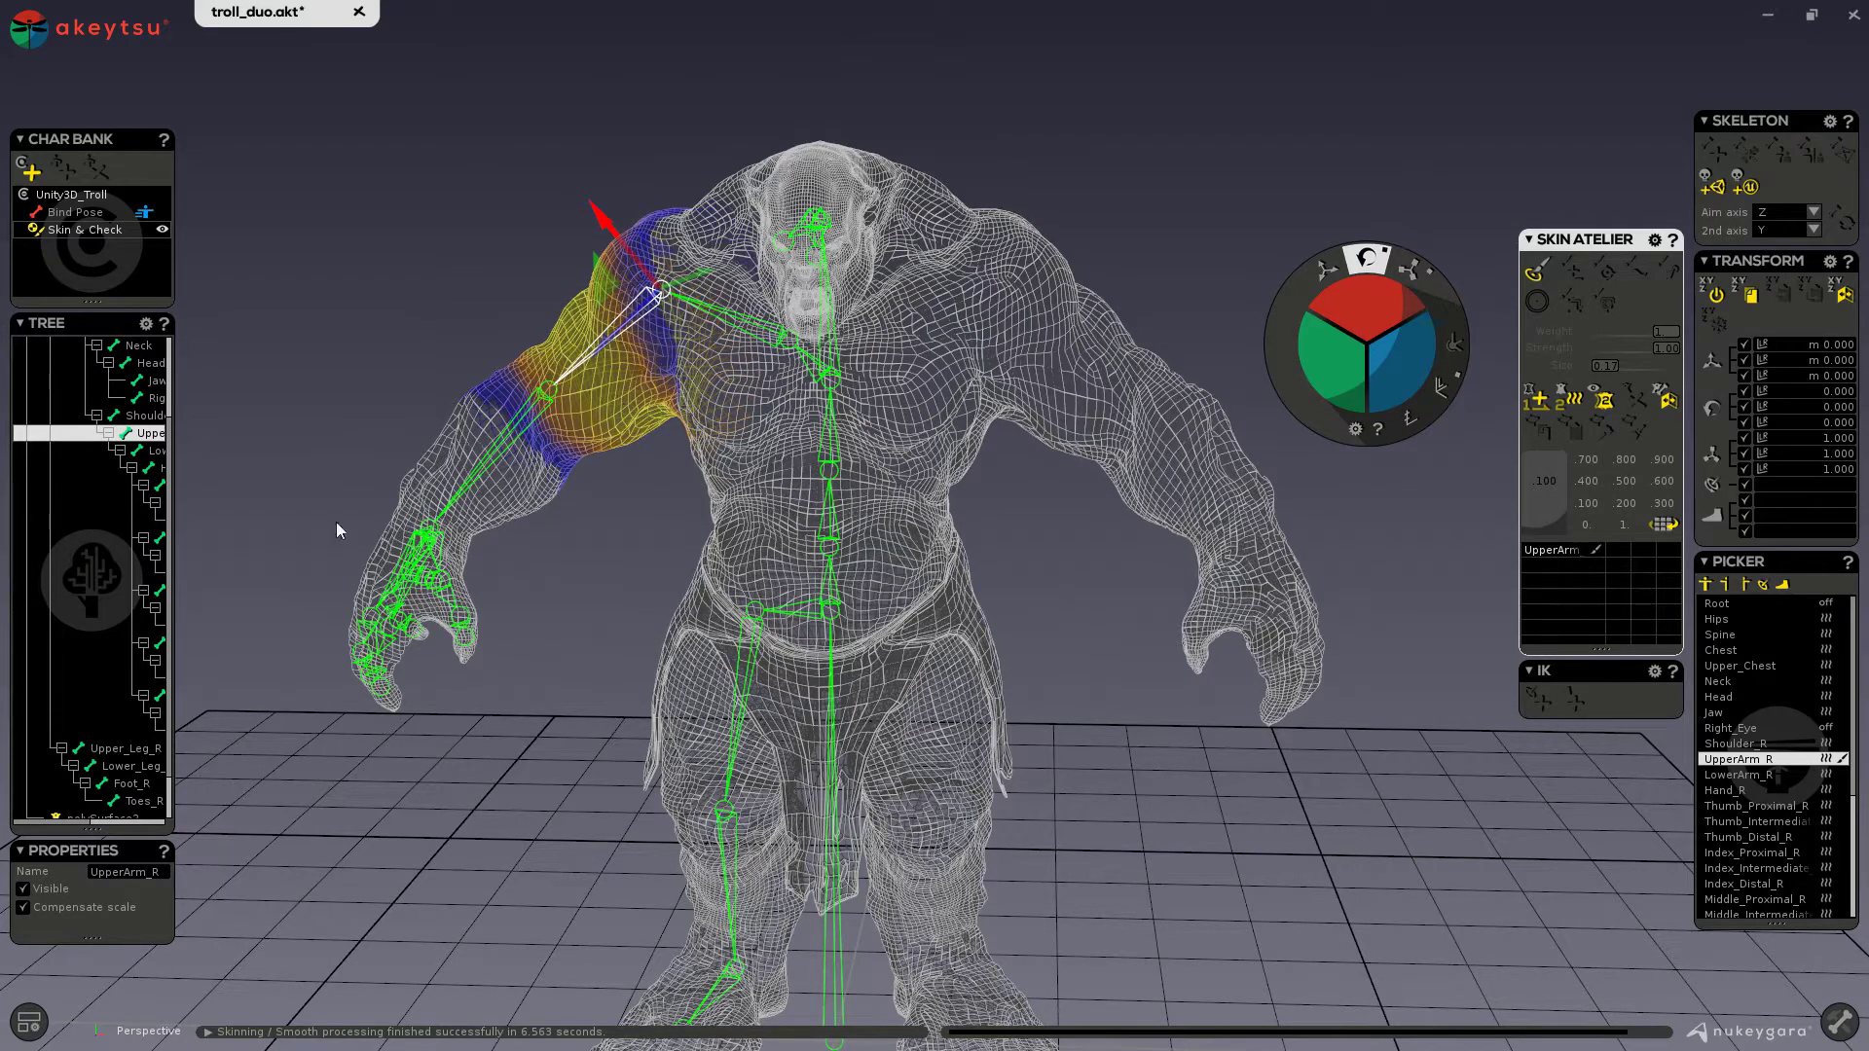
mouse_move(88, 587)
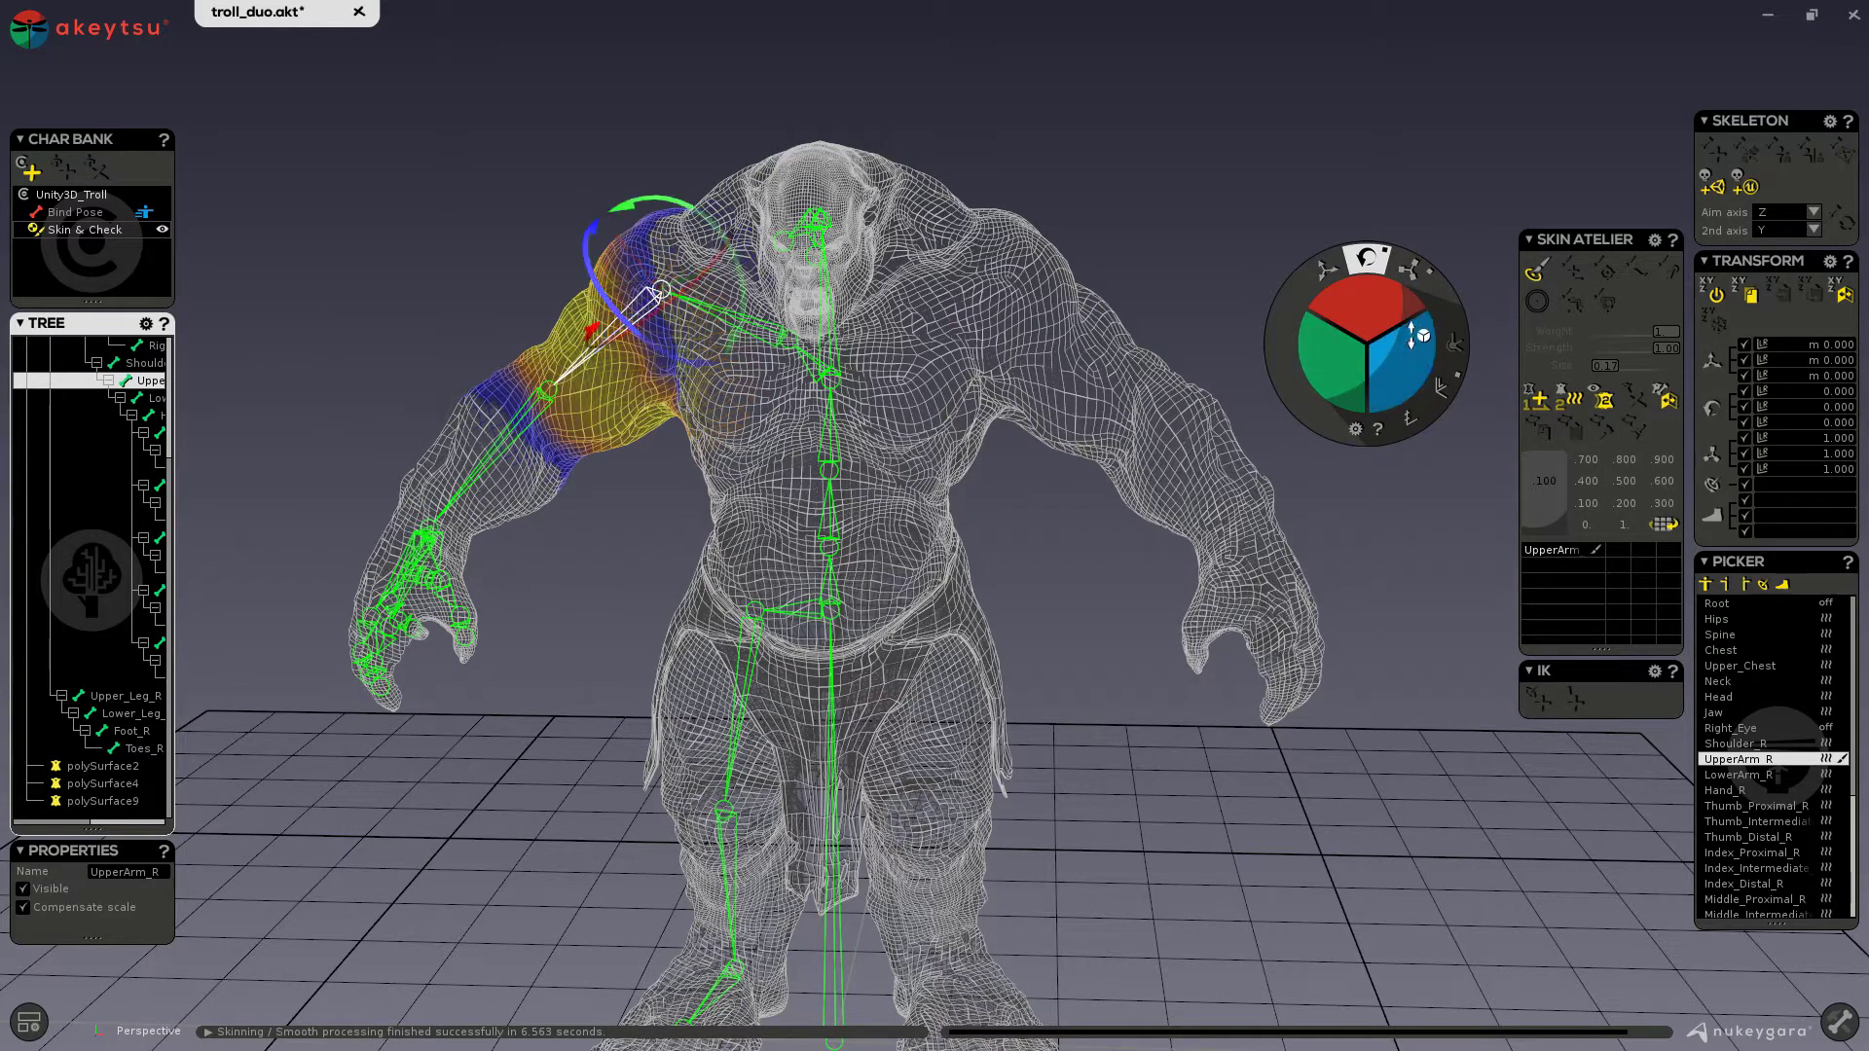
left_click_drag(1344, 370, 1277, 309)
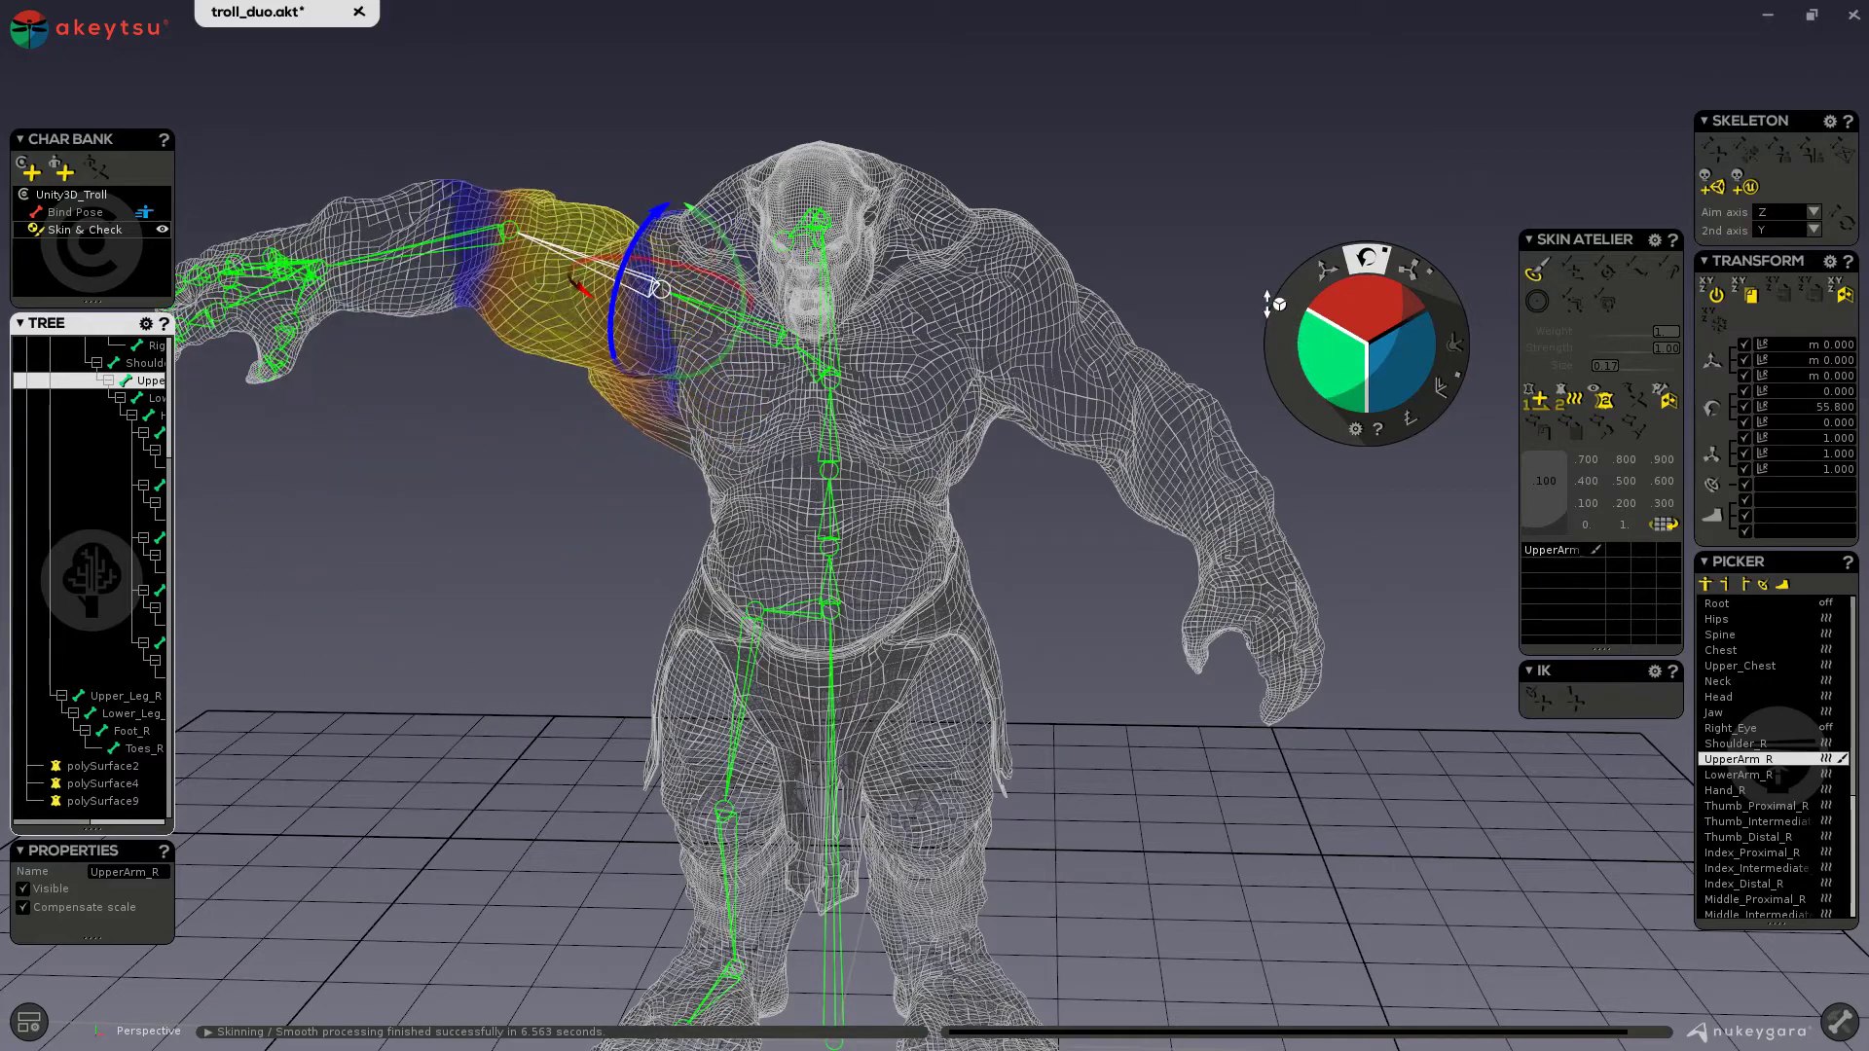
middle_click_drag(580, 467, 608, 379)
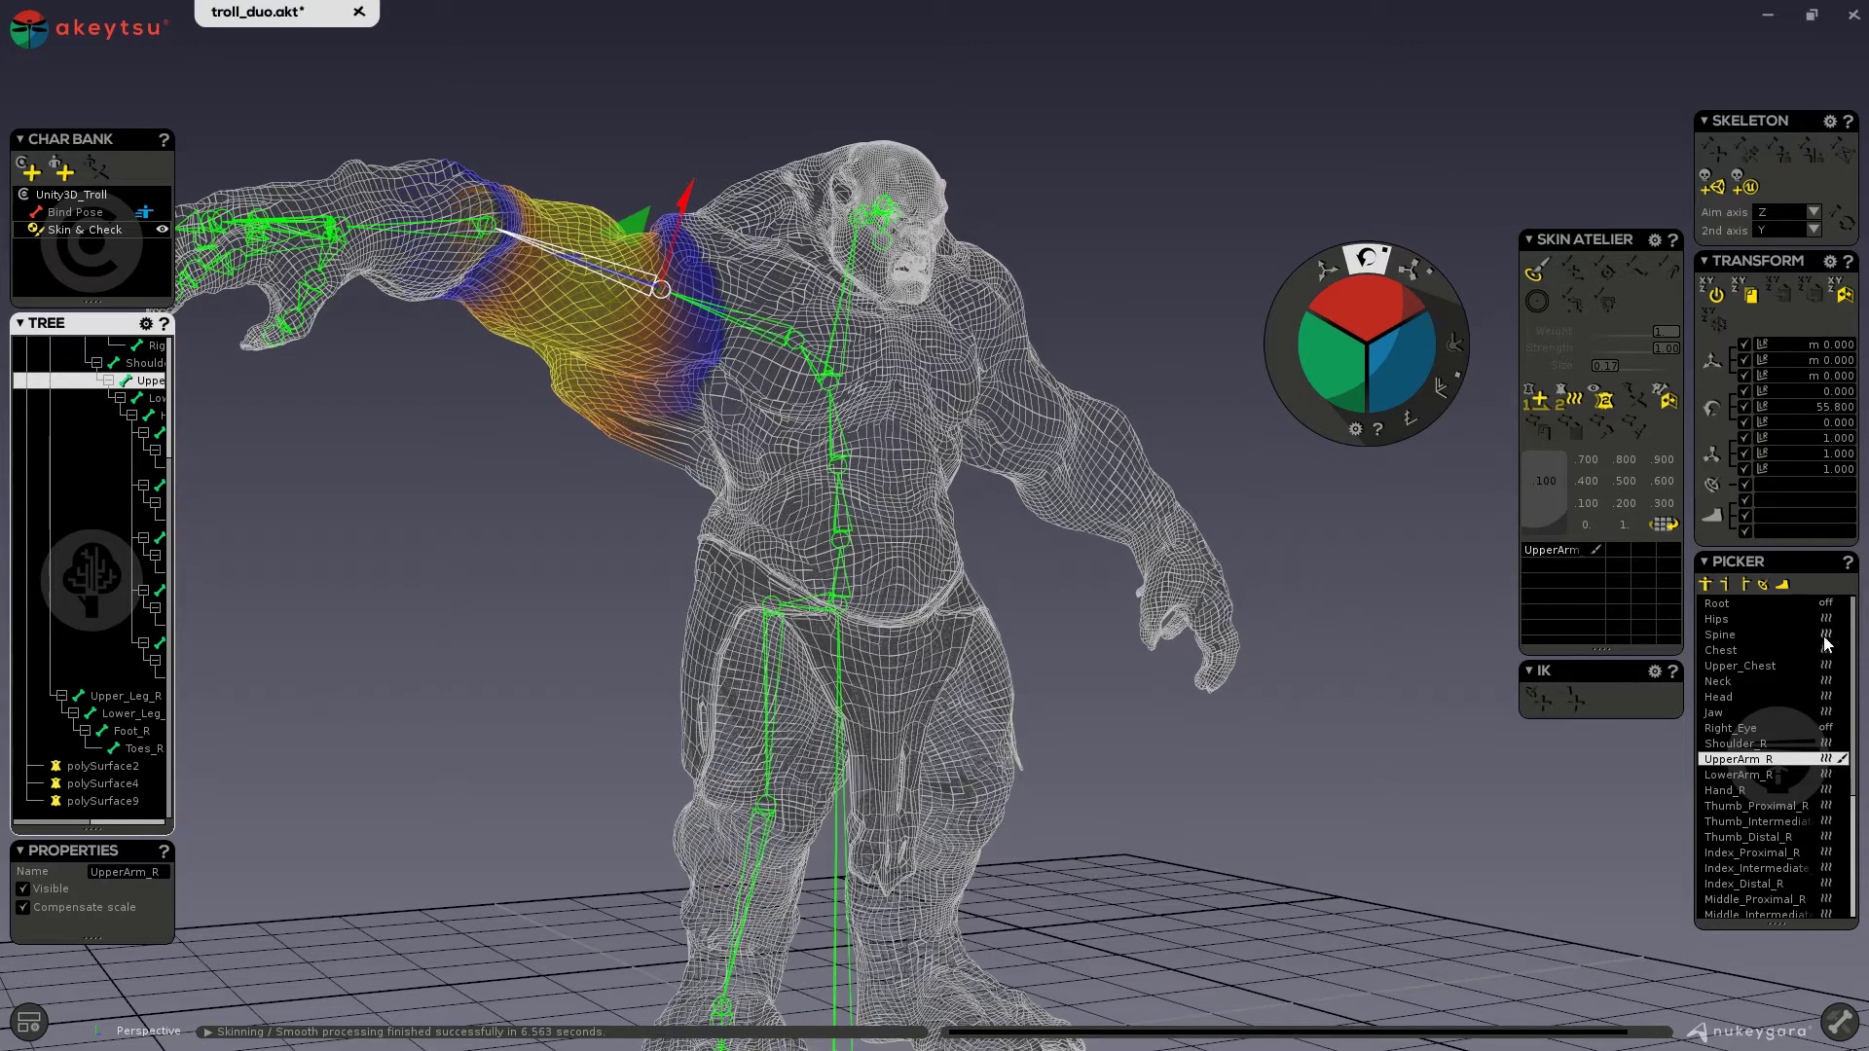
- Check the high smooth strength recommended for the body in the Skin Atelier preferences
left_click(1655, 240)
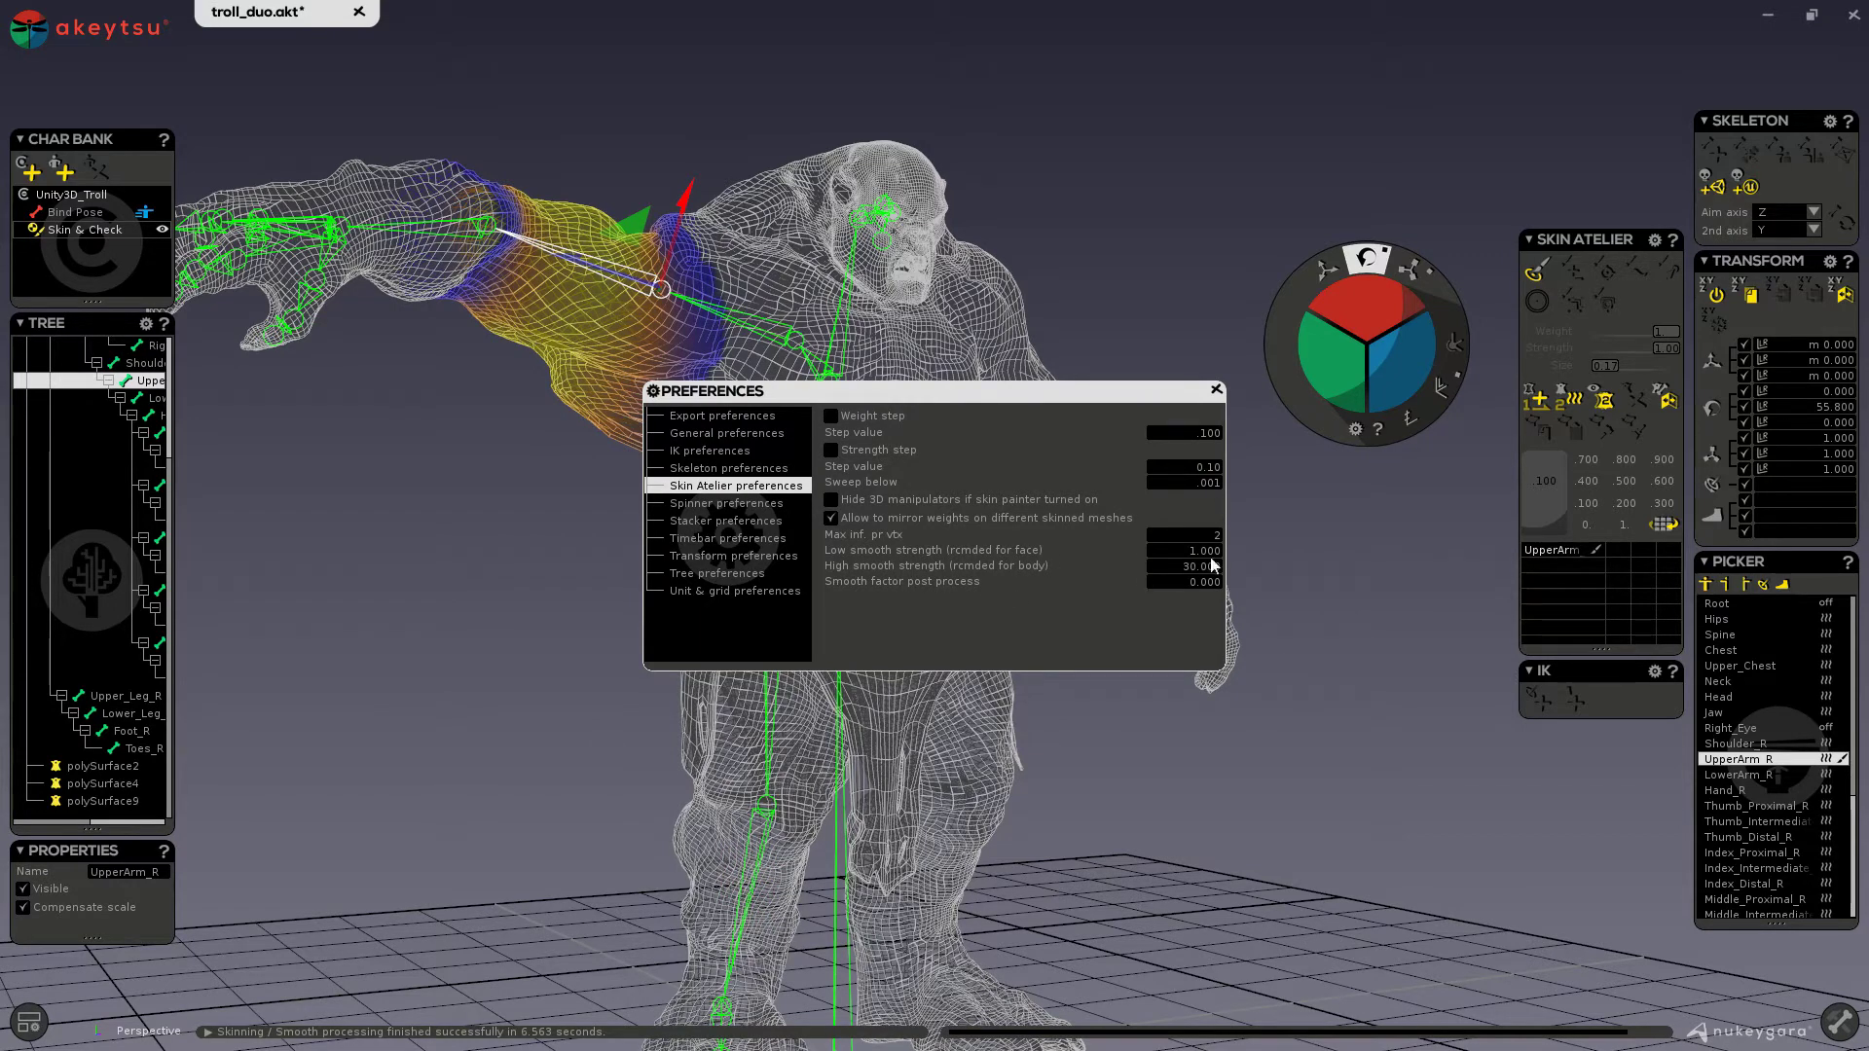
left_click(1214, 393)
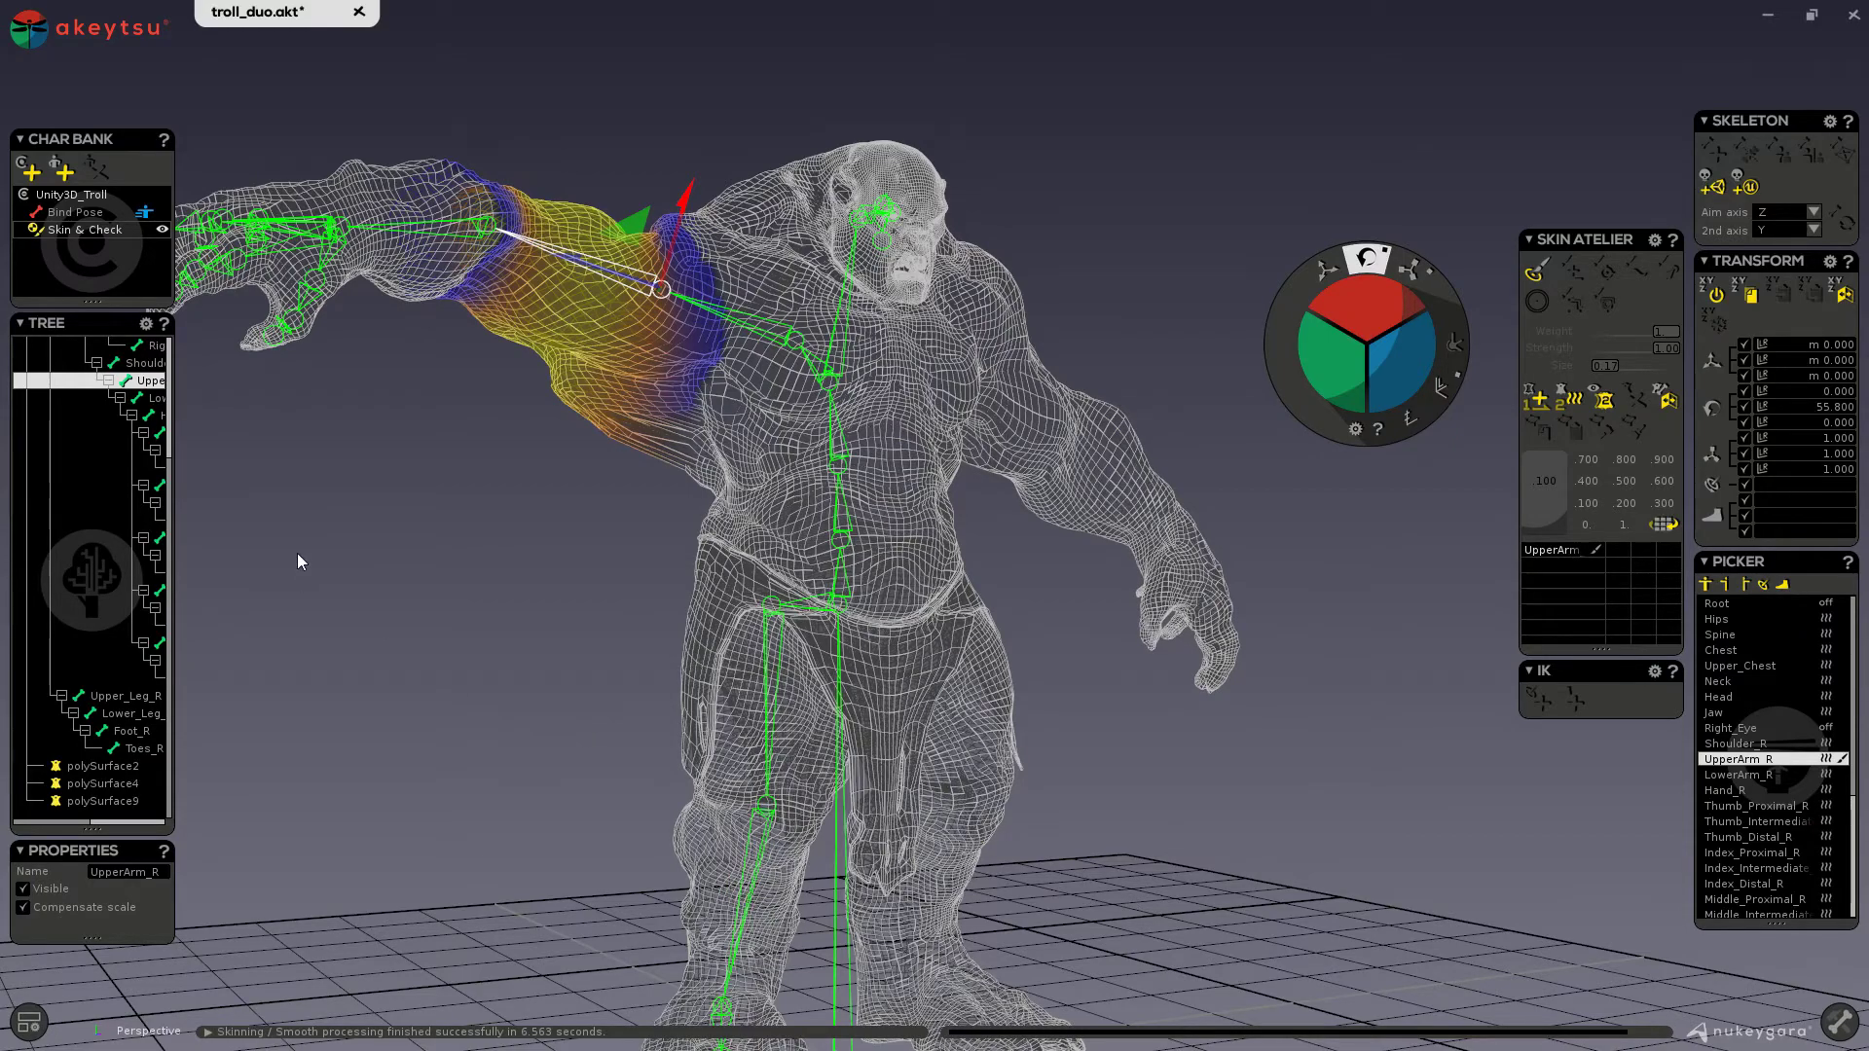
- Examine the raised arm's deformation and undo the UpperArm_R rotation
scroll(300, 555, "down", 5)
scroll(480, 545, "up", 5)
middle_click_drag(593, 602, 480, 605)
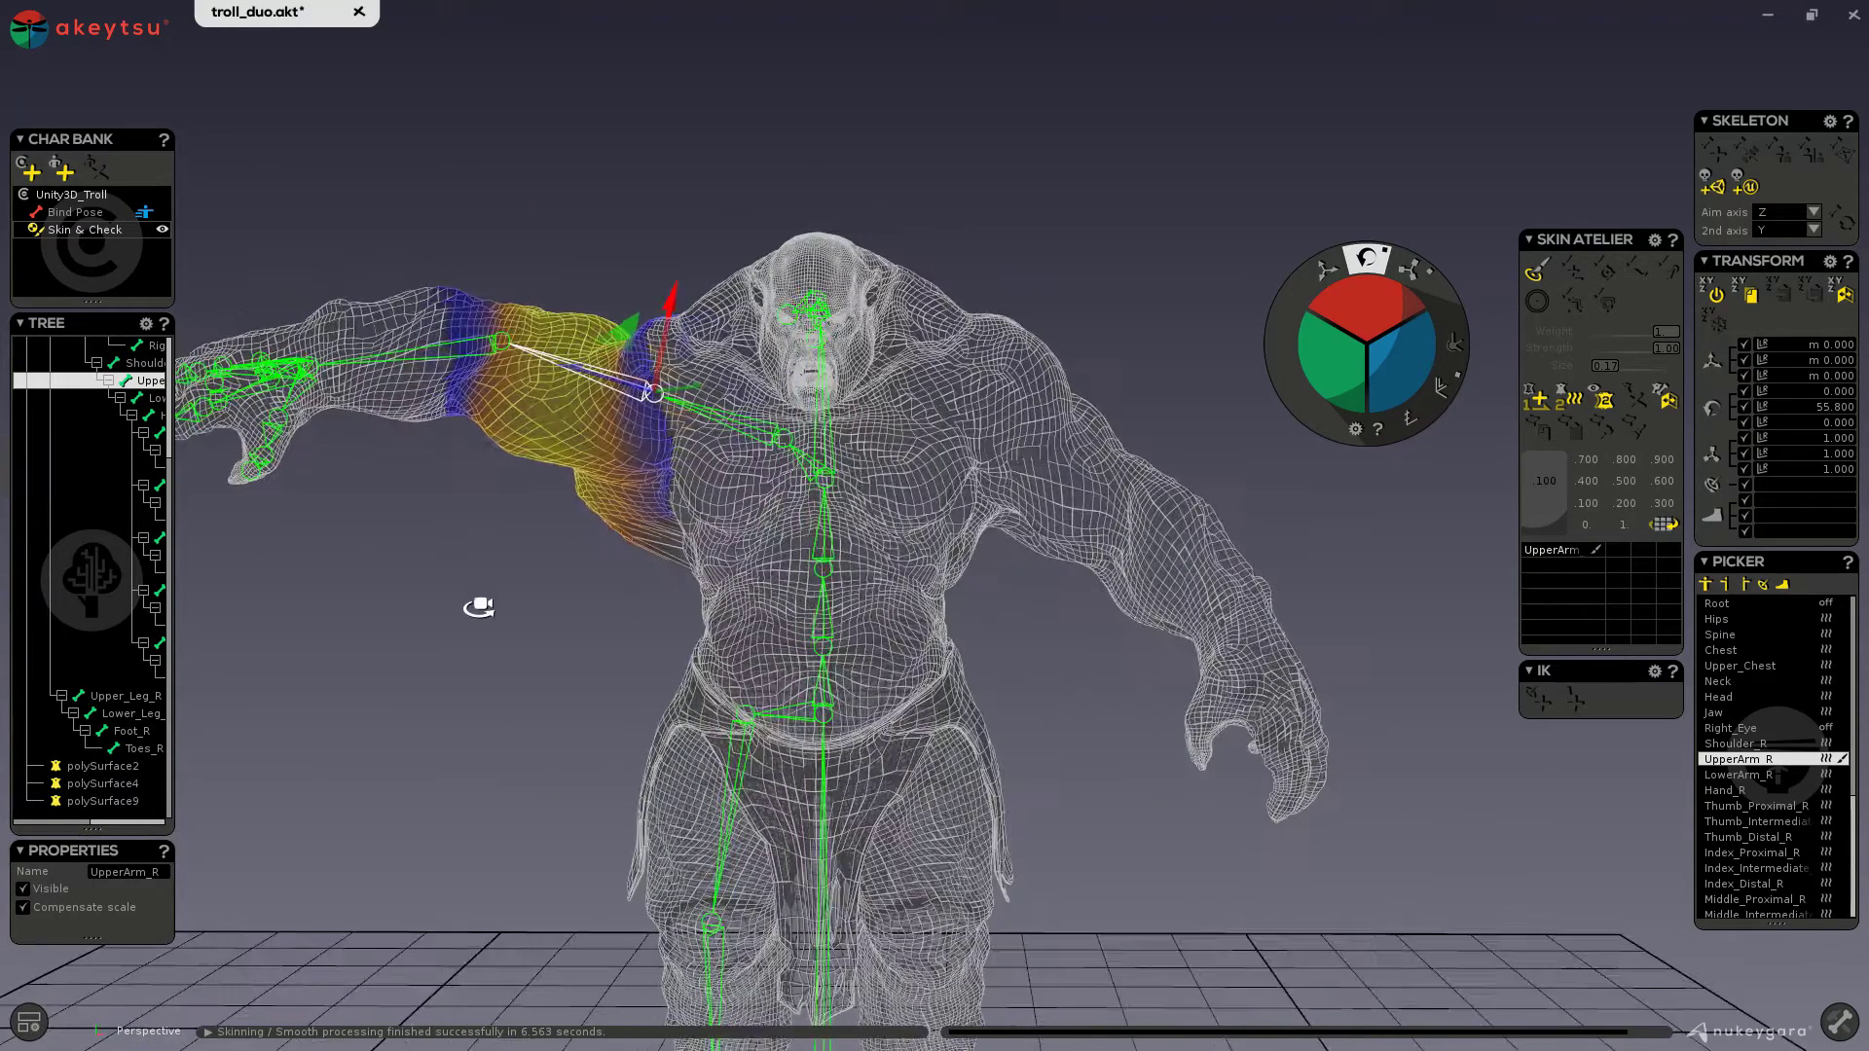
key("ctrl+z")
middle_click_drag(642, 607, 764, 542)
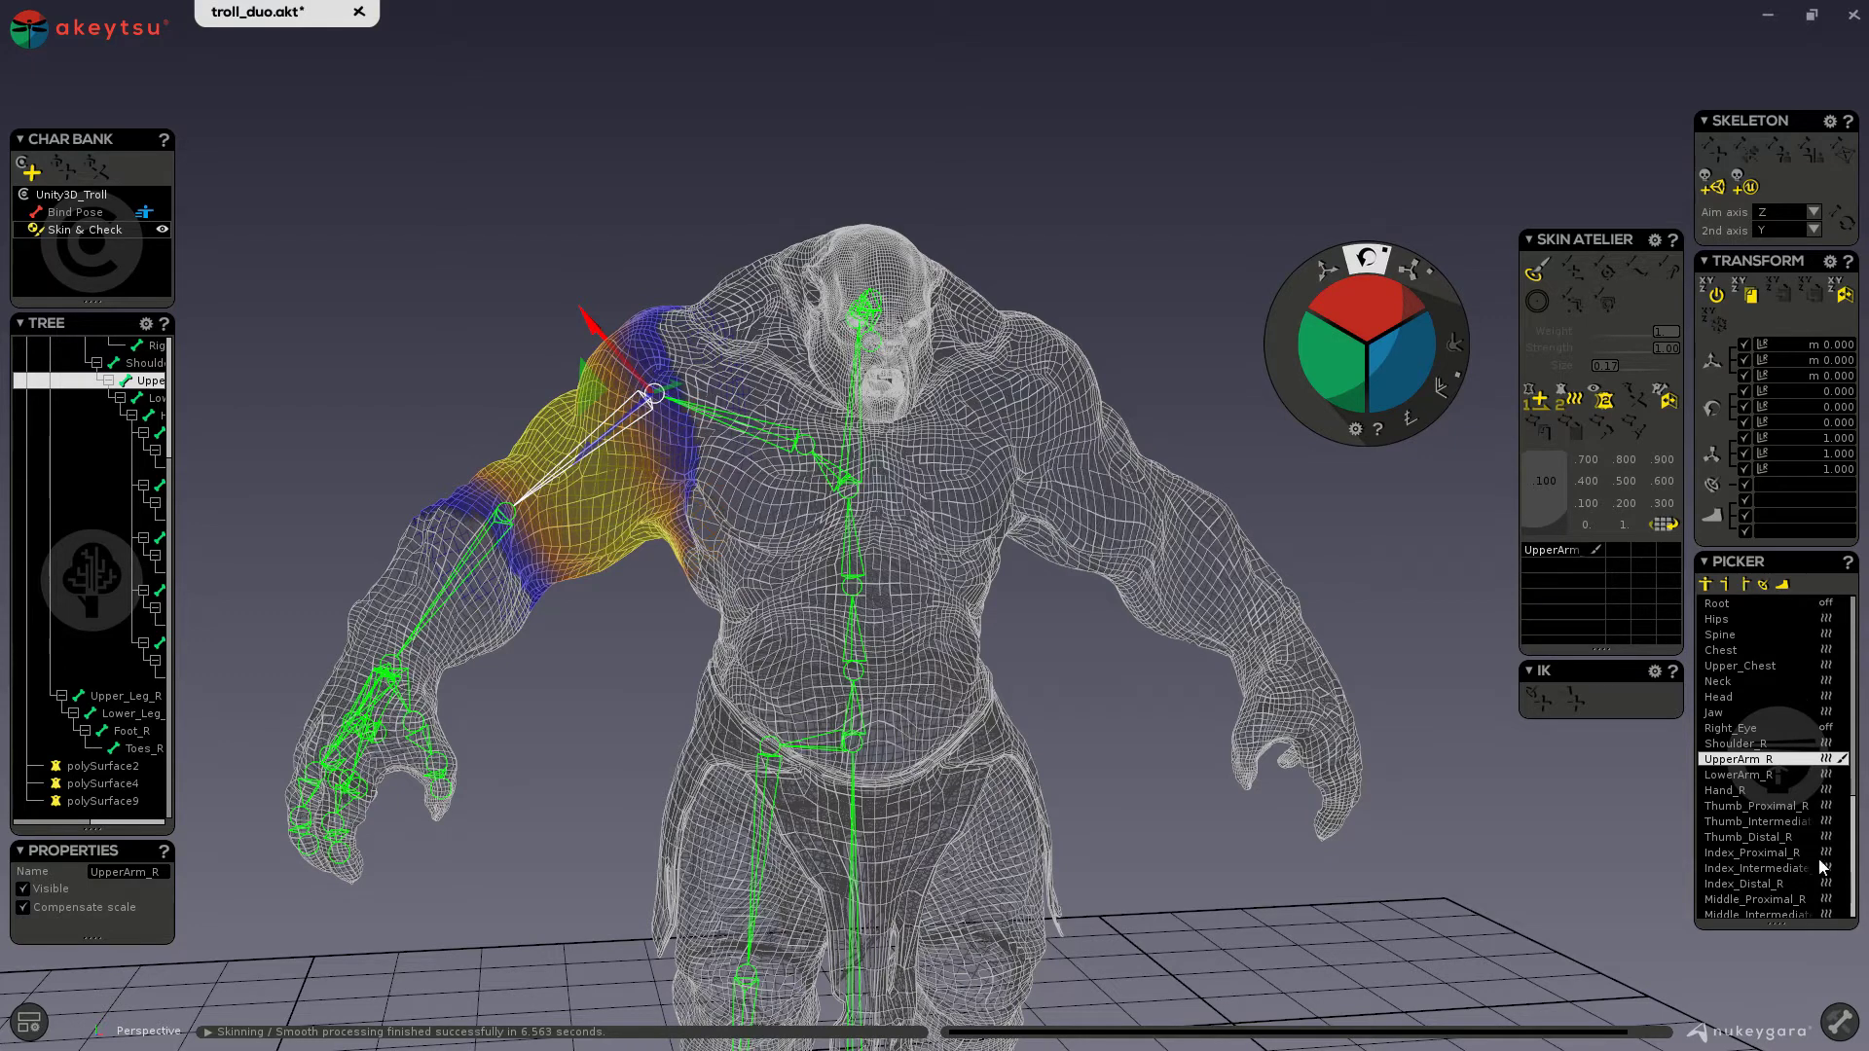
- Display the rigid start skin and paint UpperArm_R weights at strength 1.00 over the front of the right shoulder and armpit
left_click(1604, 399)
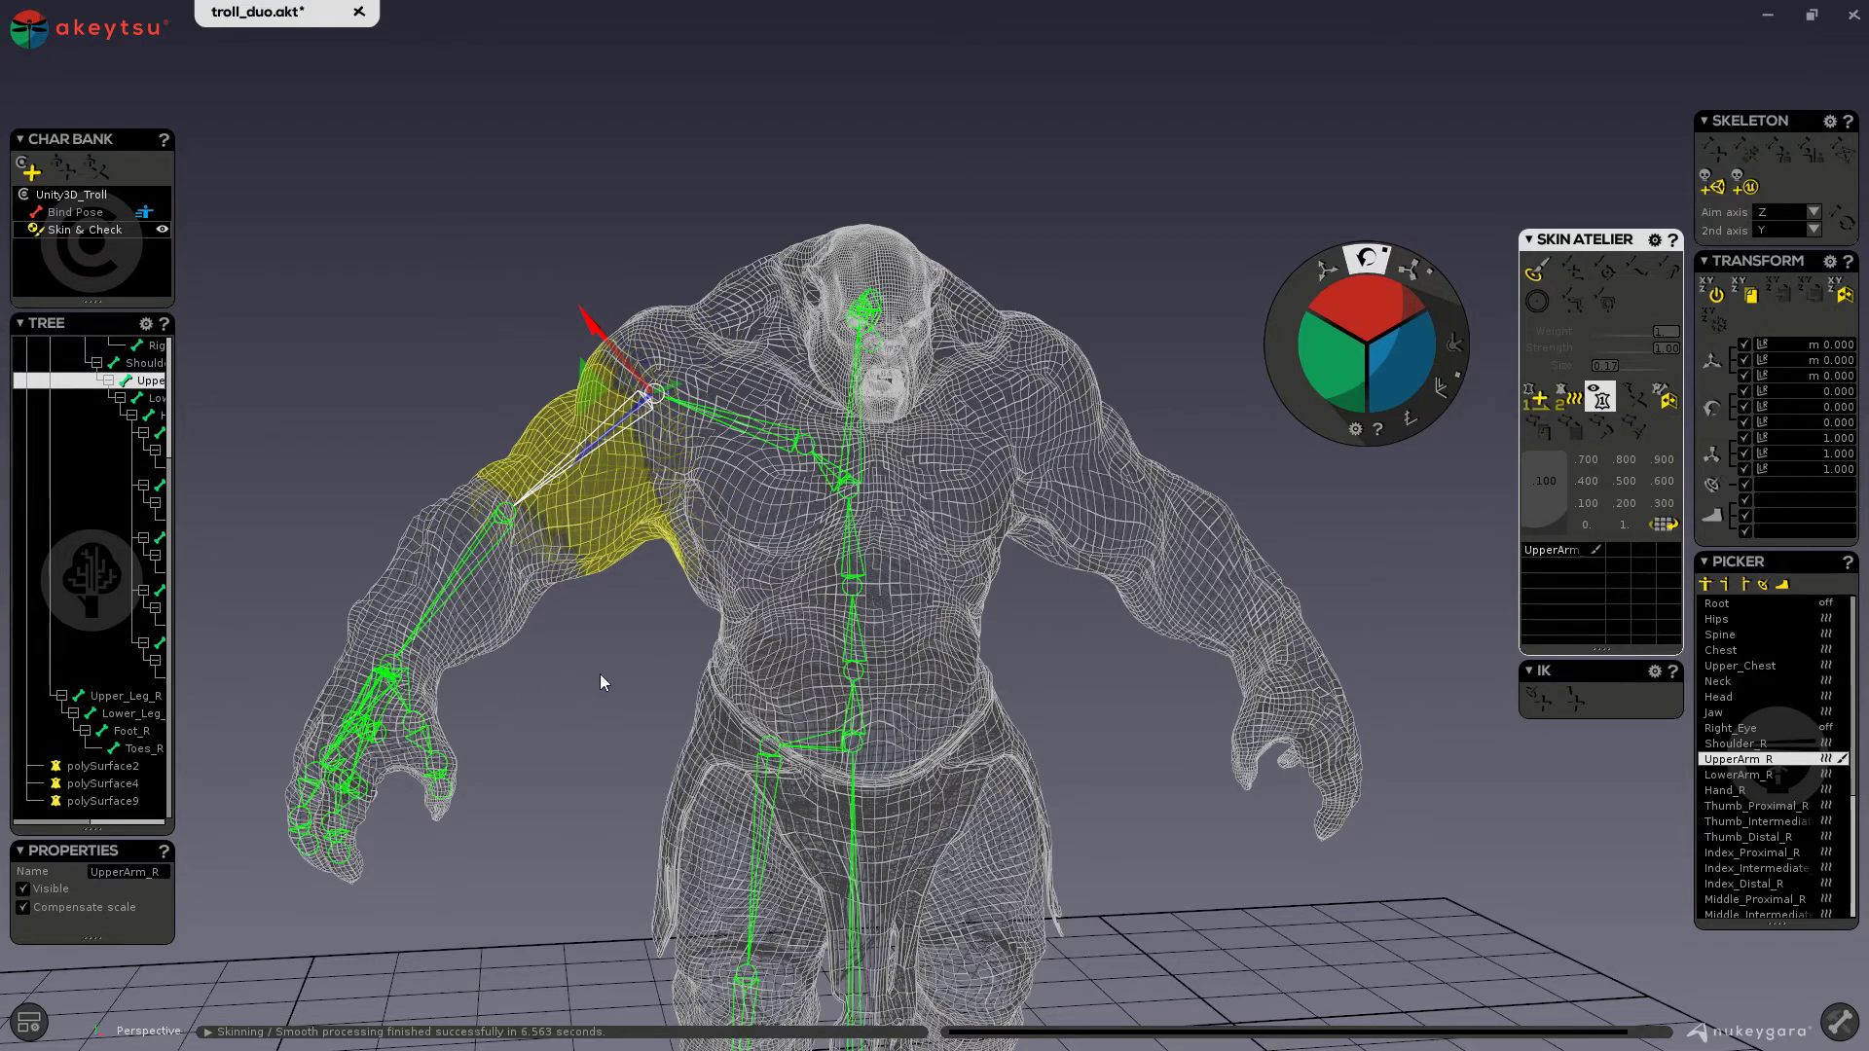
right_click_drag(601, 681, 681, 682)
left_click(1536, 270)
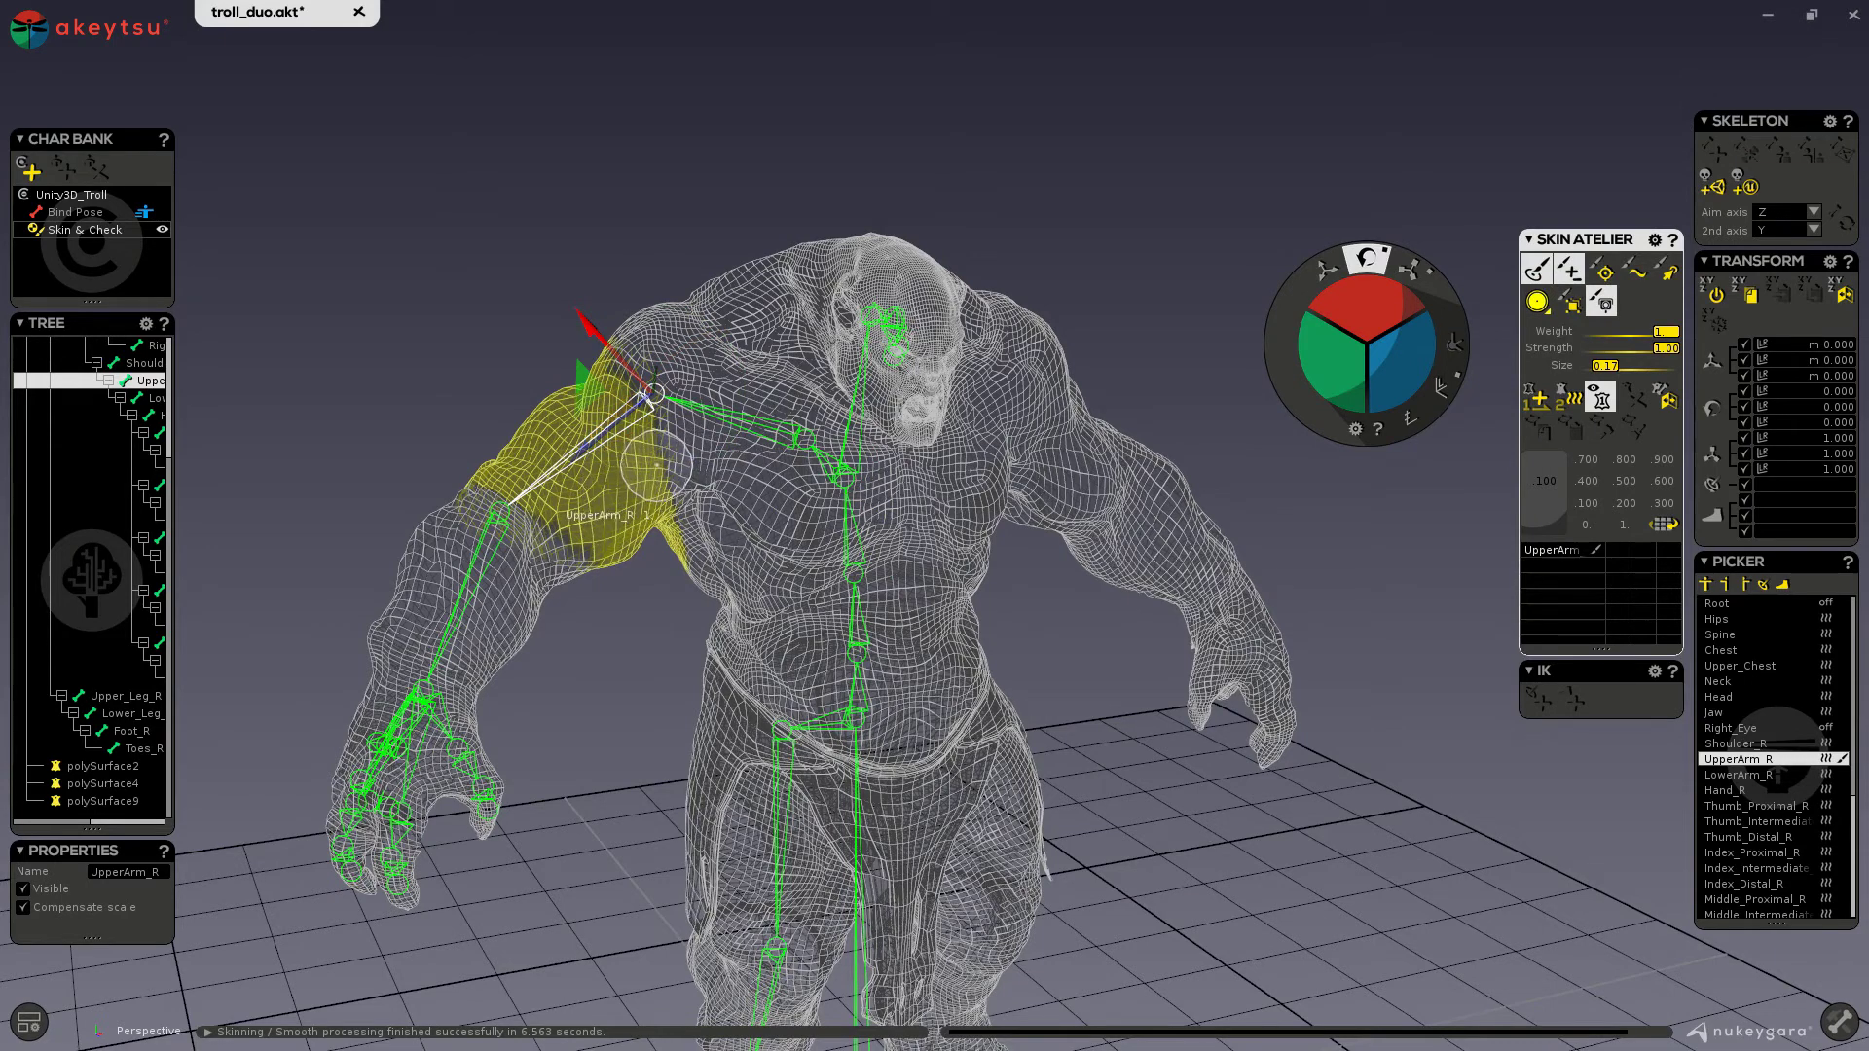
mouse_move(655, 465)
left_mouse_down()
mouse_move(662, 423)
mouse_move(629, 352)
mouse_move(644, 341)
mouse_move(665, 376)
mouse_move(653, 480)
left_mouse_up()
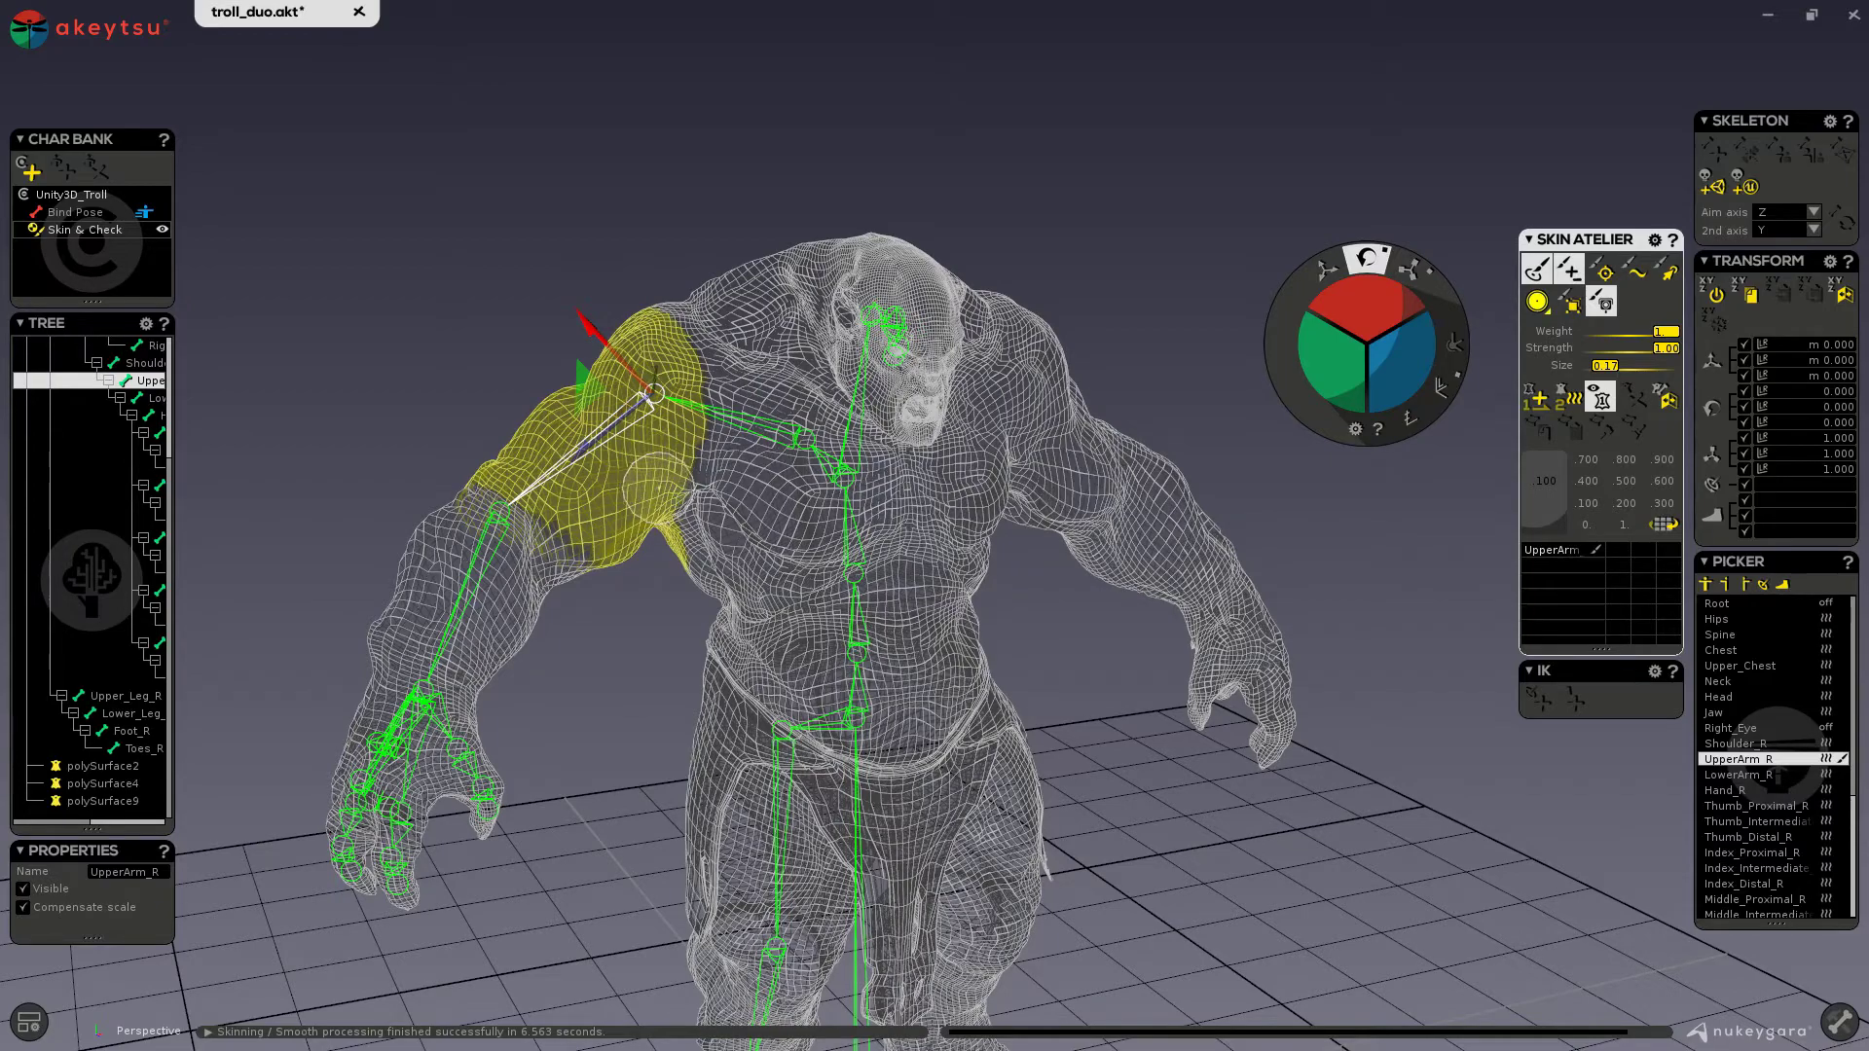
- Paint the UpperArm_R rigid weights over the back of the right shoulder, down towards the armpit
mouse_move(594, 414)
left_mouse_down("alt")
mouse_move(652, 443)
mouse_move(695, 416)
left_mouse_up("alt")
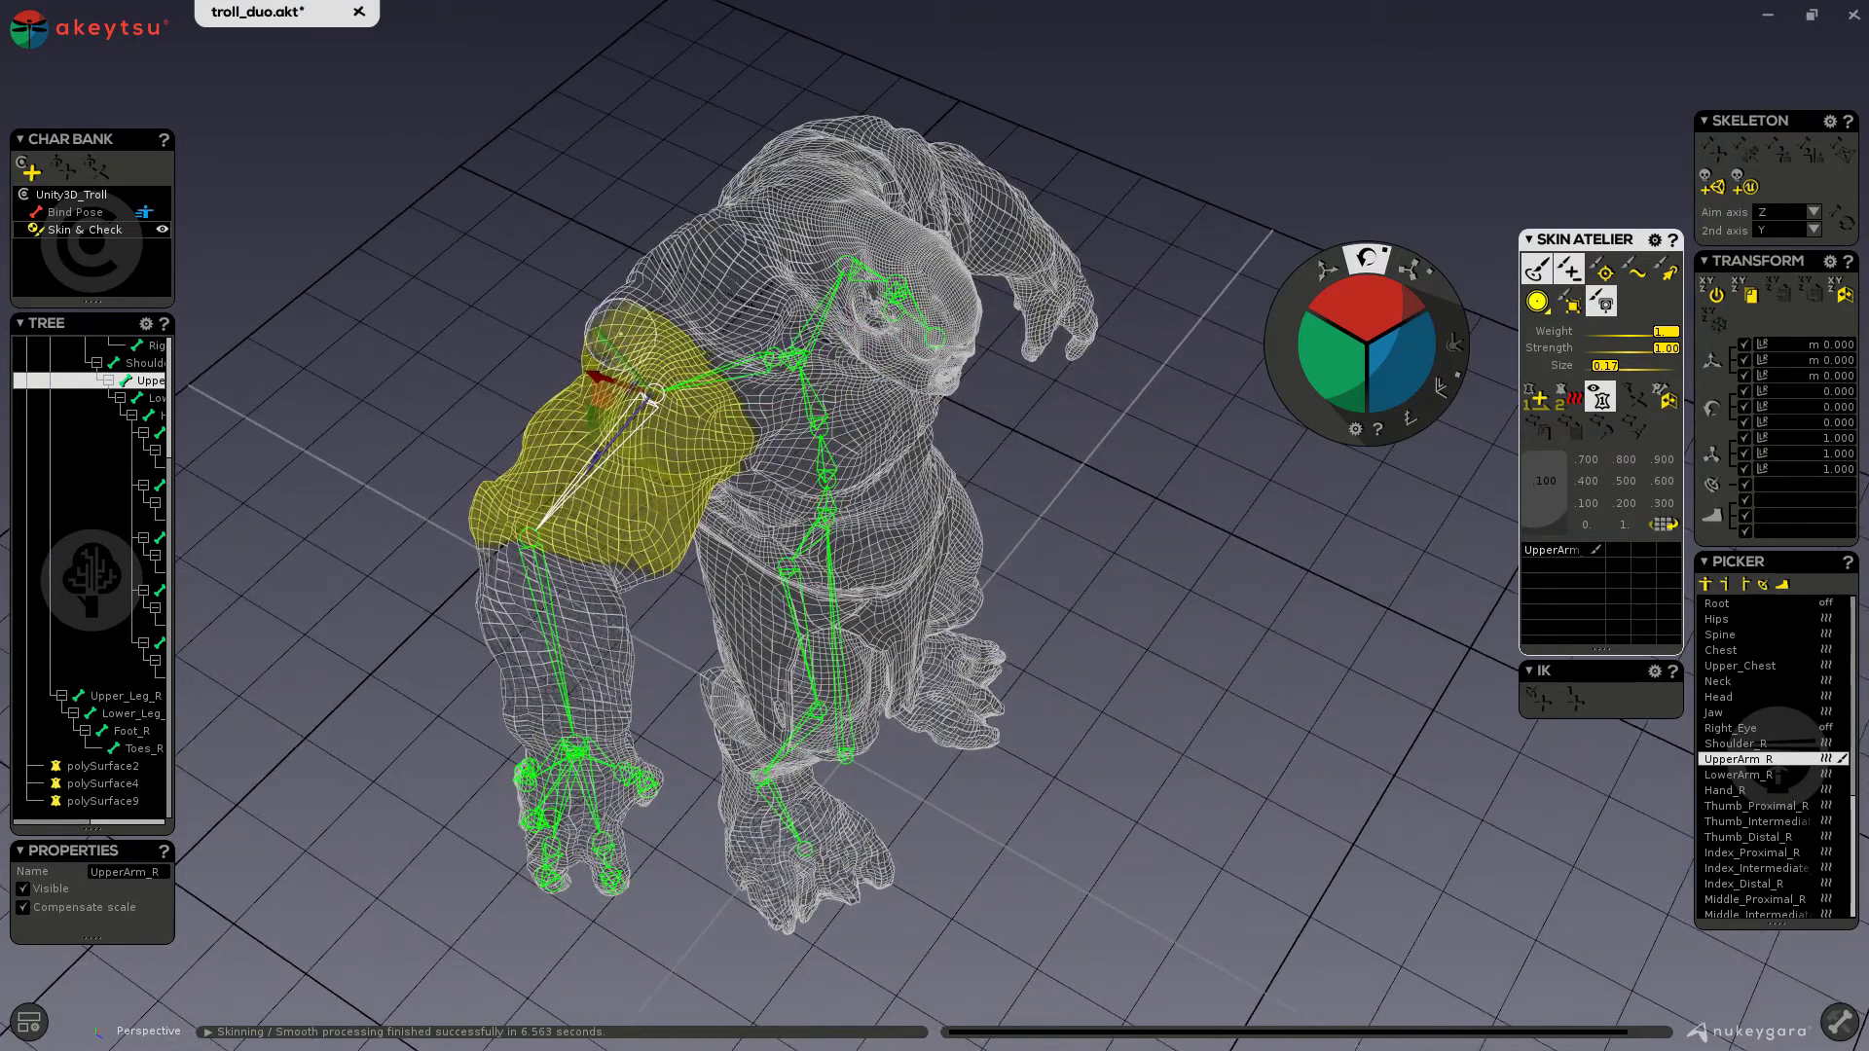
left_click_drag(444, 409, 914, 351, "alt")
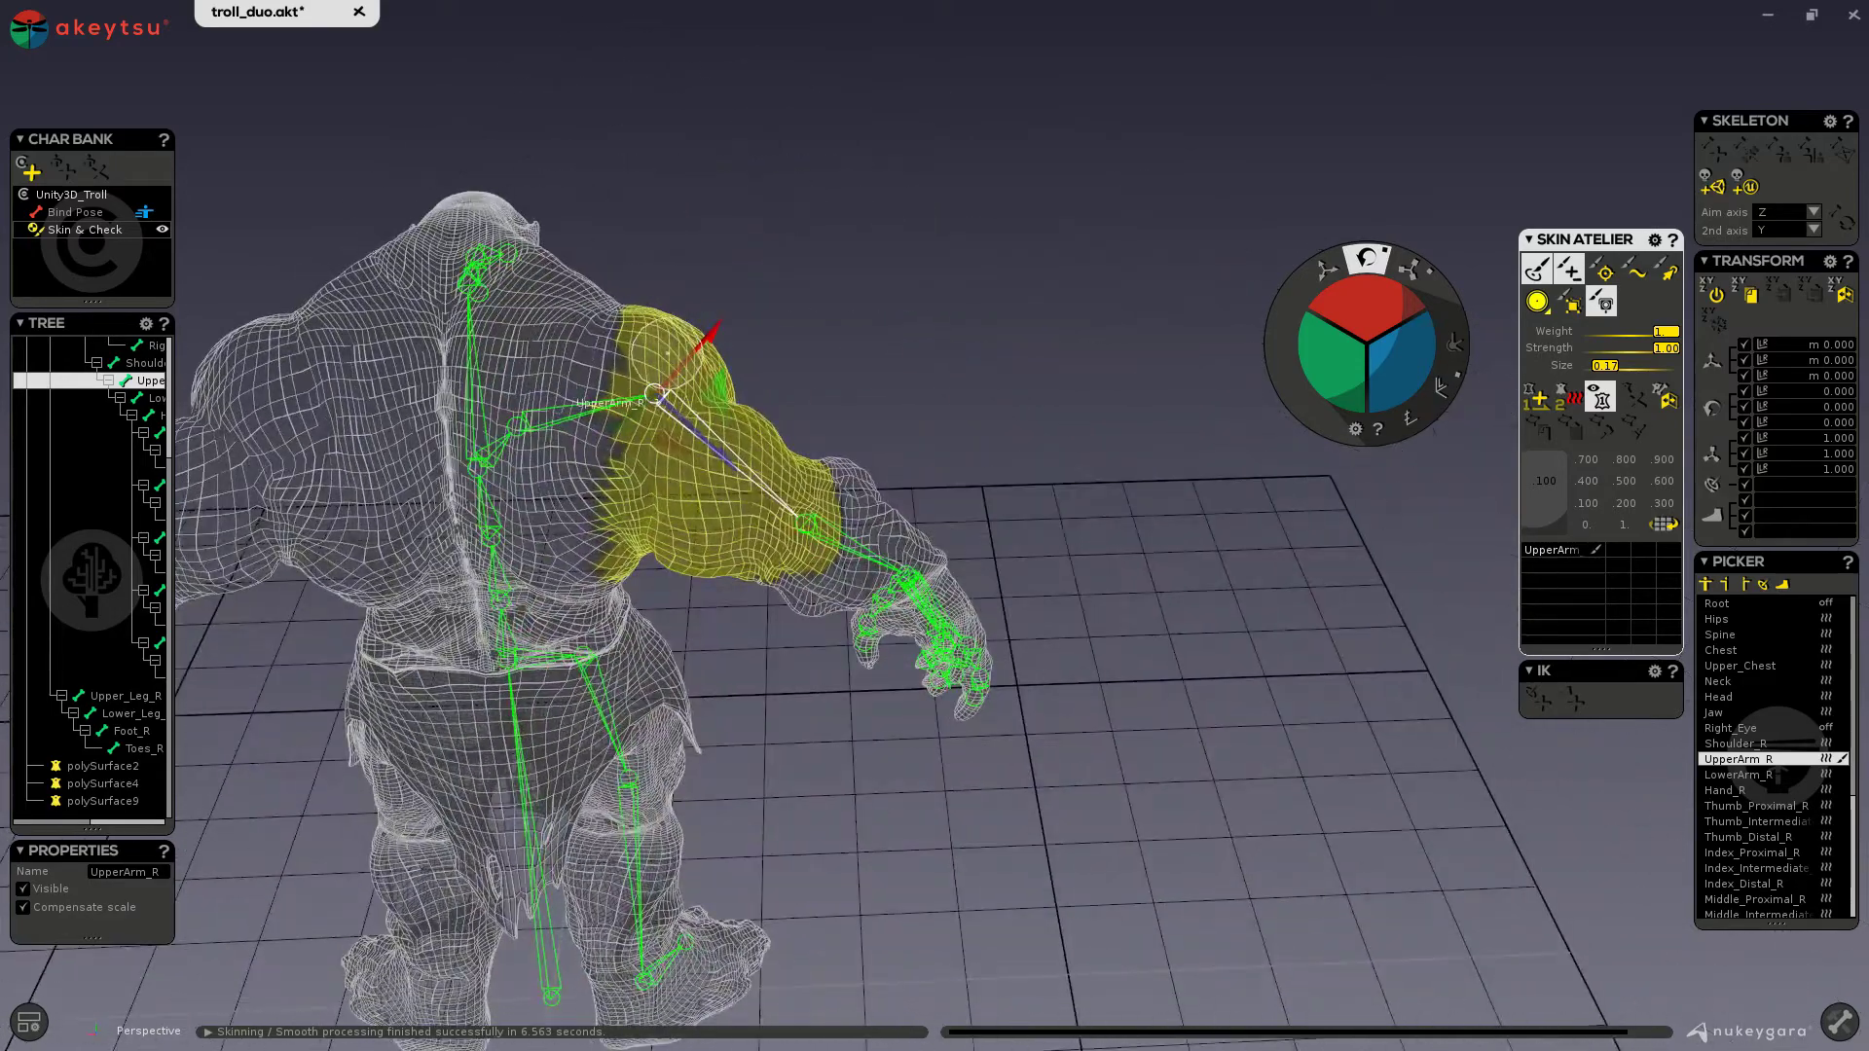
mouse_move(667, 350)
left_mouse_down()
mouse_move(647, 333)
mouse_move(619, 387)
mouse_move(607, 449)
mouse_move(636, 495)
left_mouse_up()
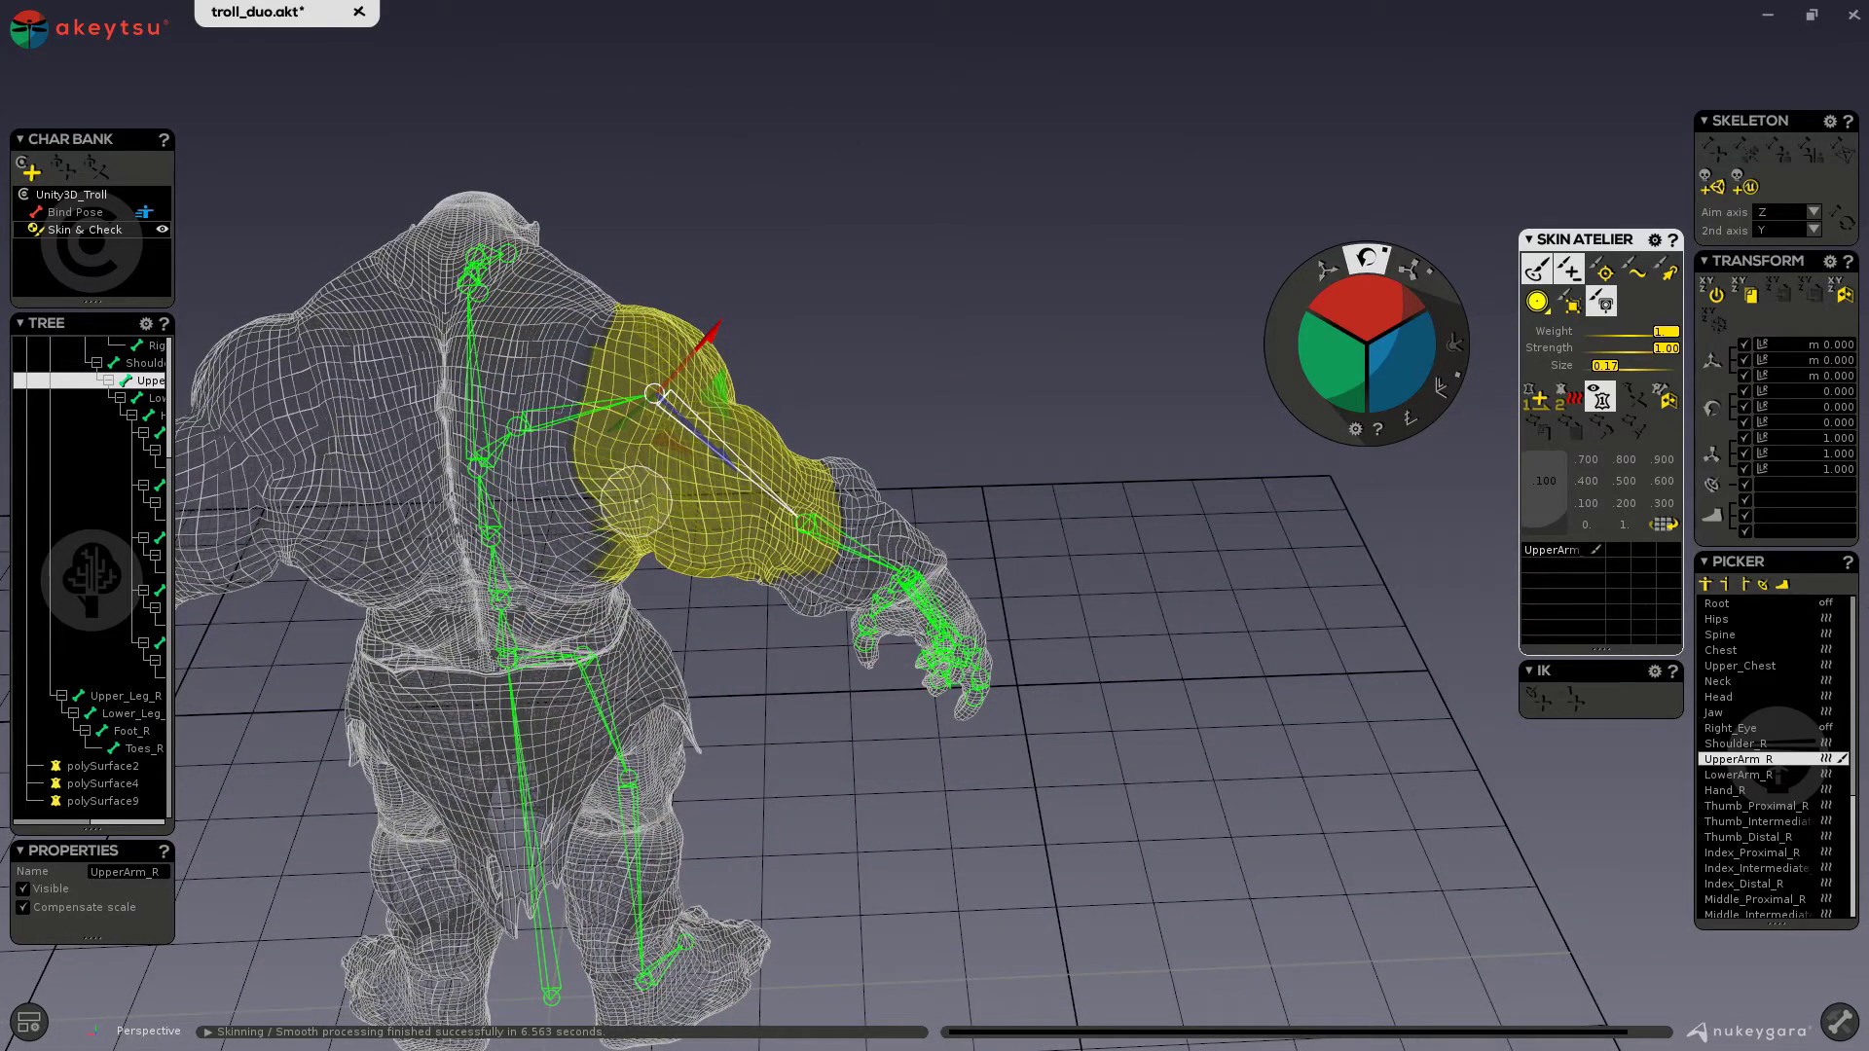
mouse_move(1064, 331)
left_mouse_down("alt")
mouse_move(638, 261)
mouse_move(485, 373)
left_mouse_up("alt")
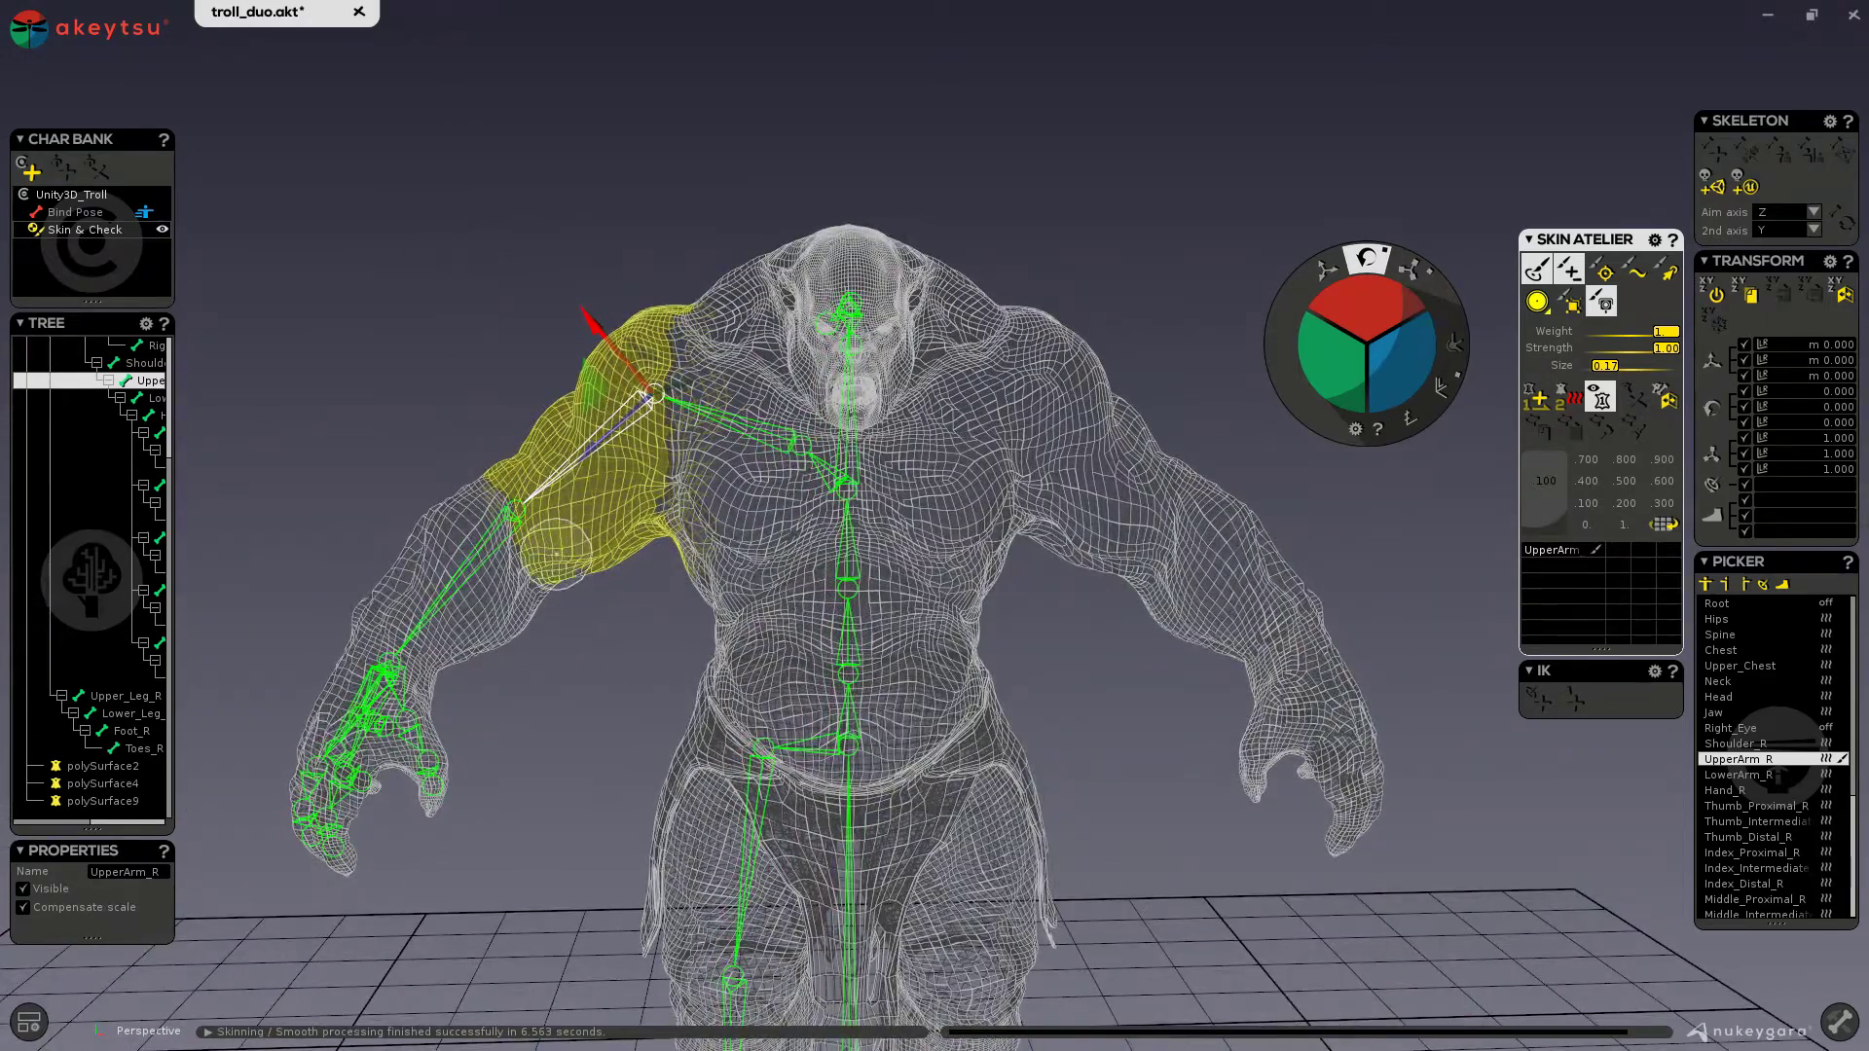
- Examine the rigid weights of the LowerArm_R and Shoulder_R bones from the front and back
left_click(487, 545)
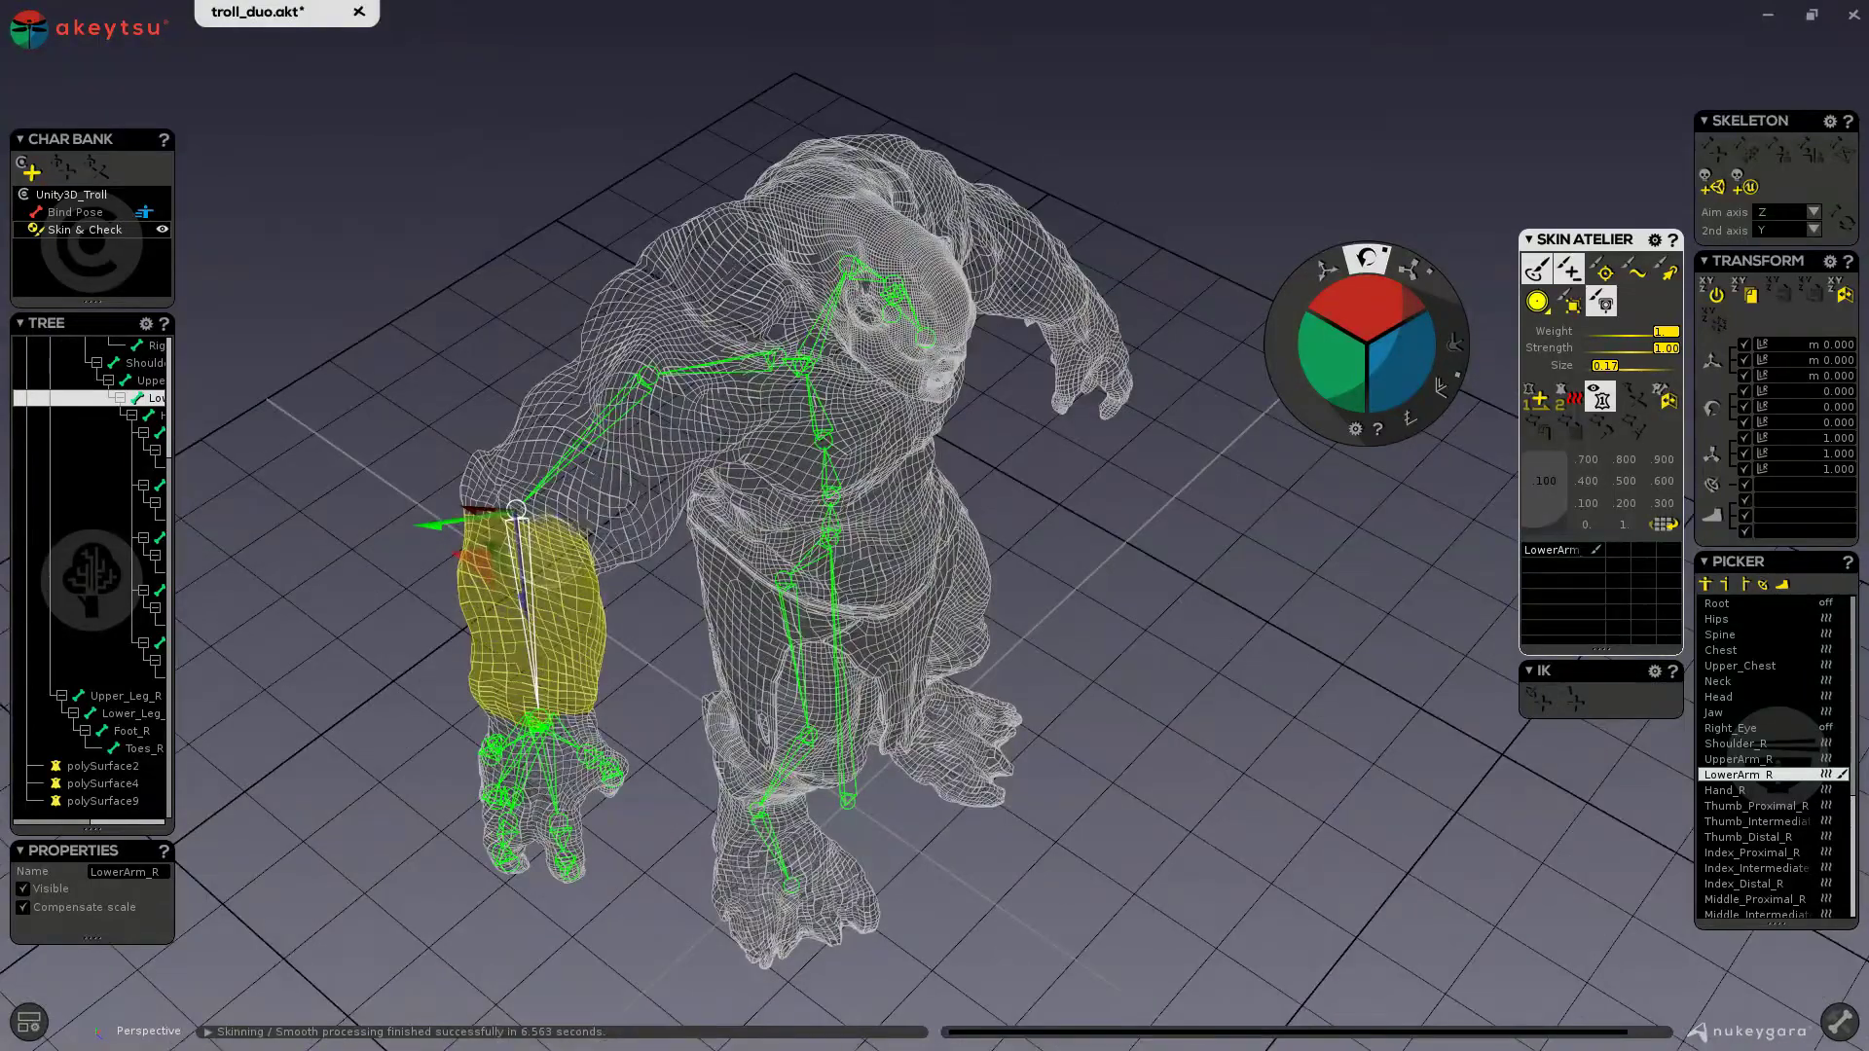
left_click_drag(637, 751, 740, 623)
scroll(1002, 429, "up", 5)
key("ctrl+z")
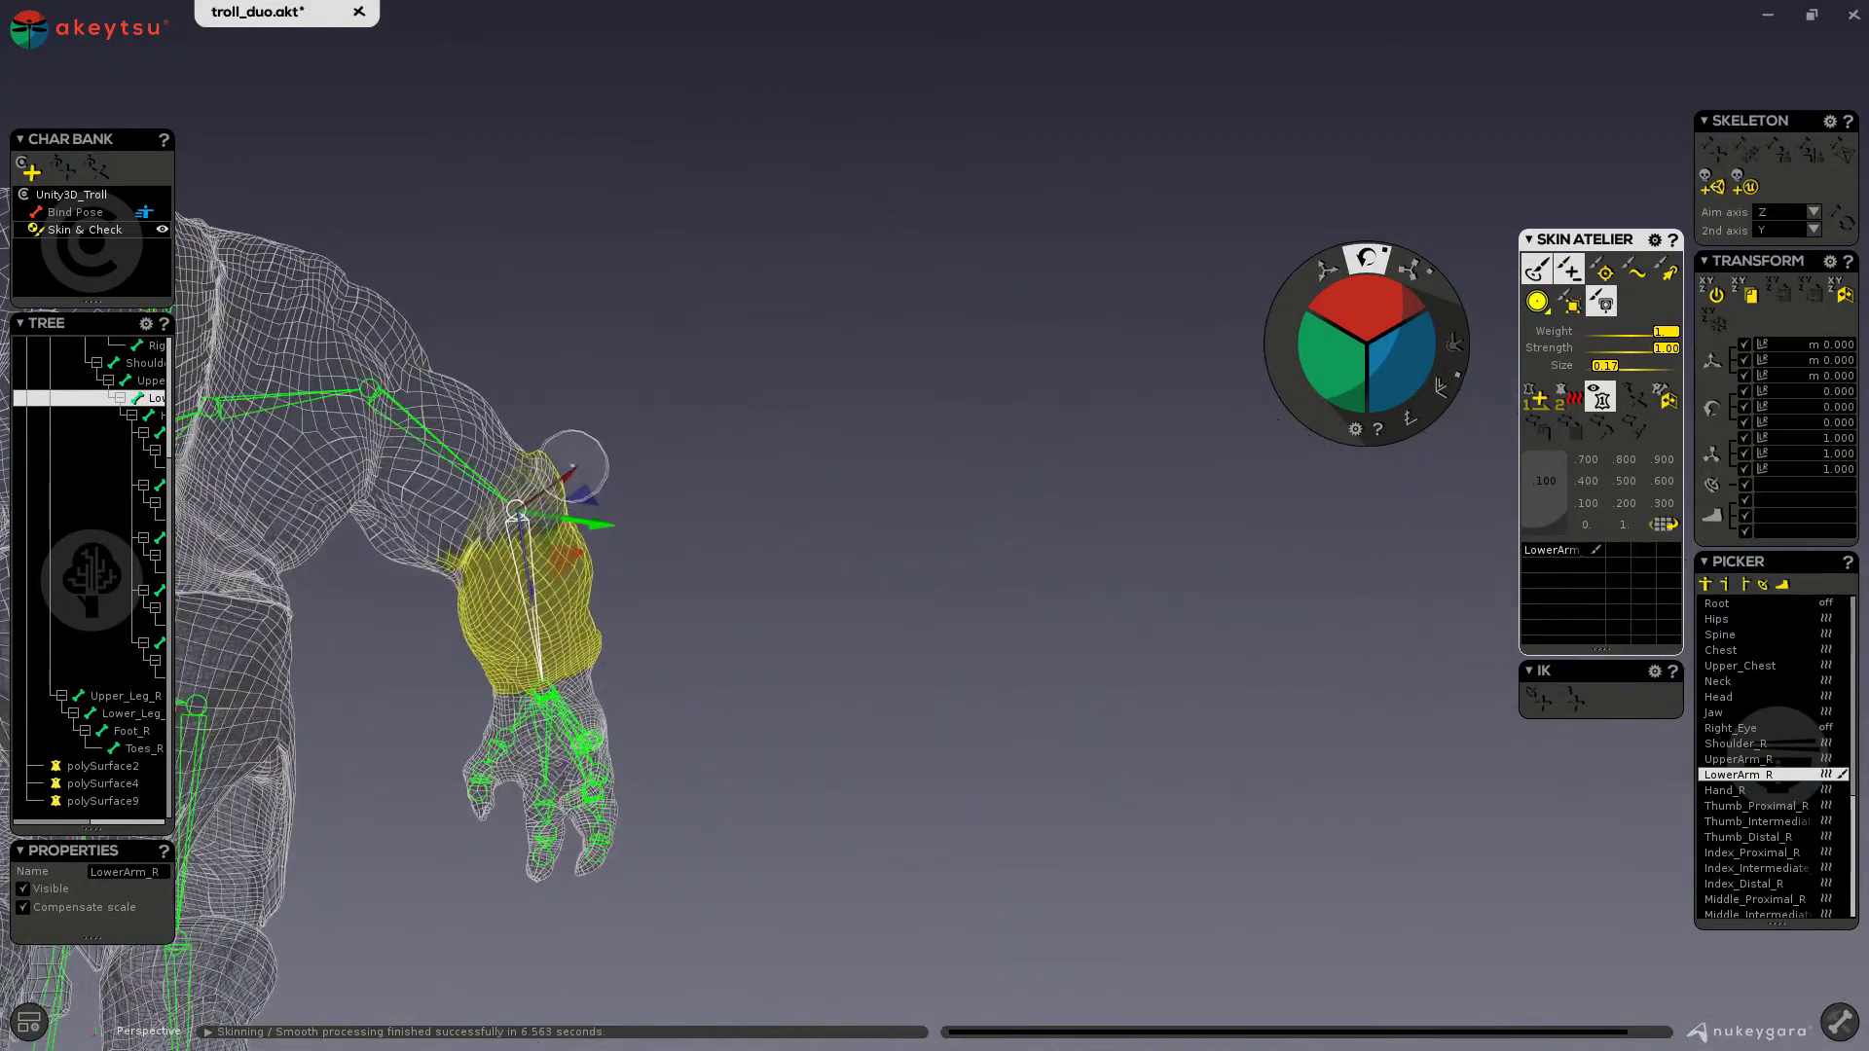
scroll(418, 626, "down", 6)
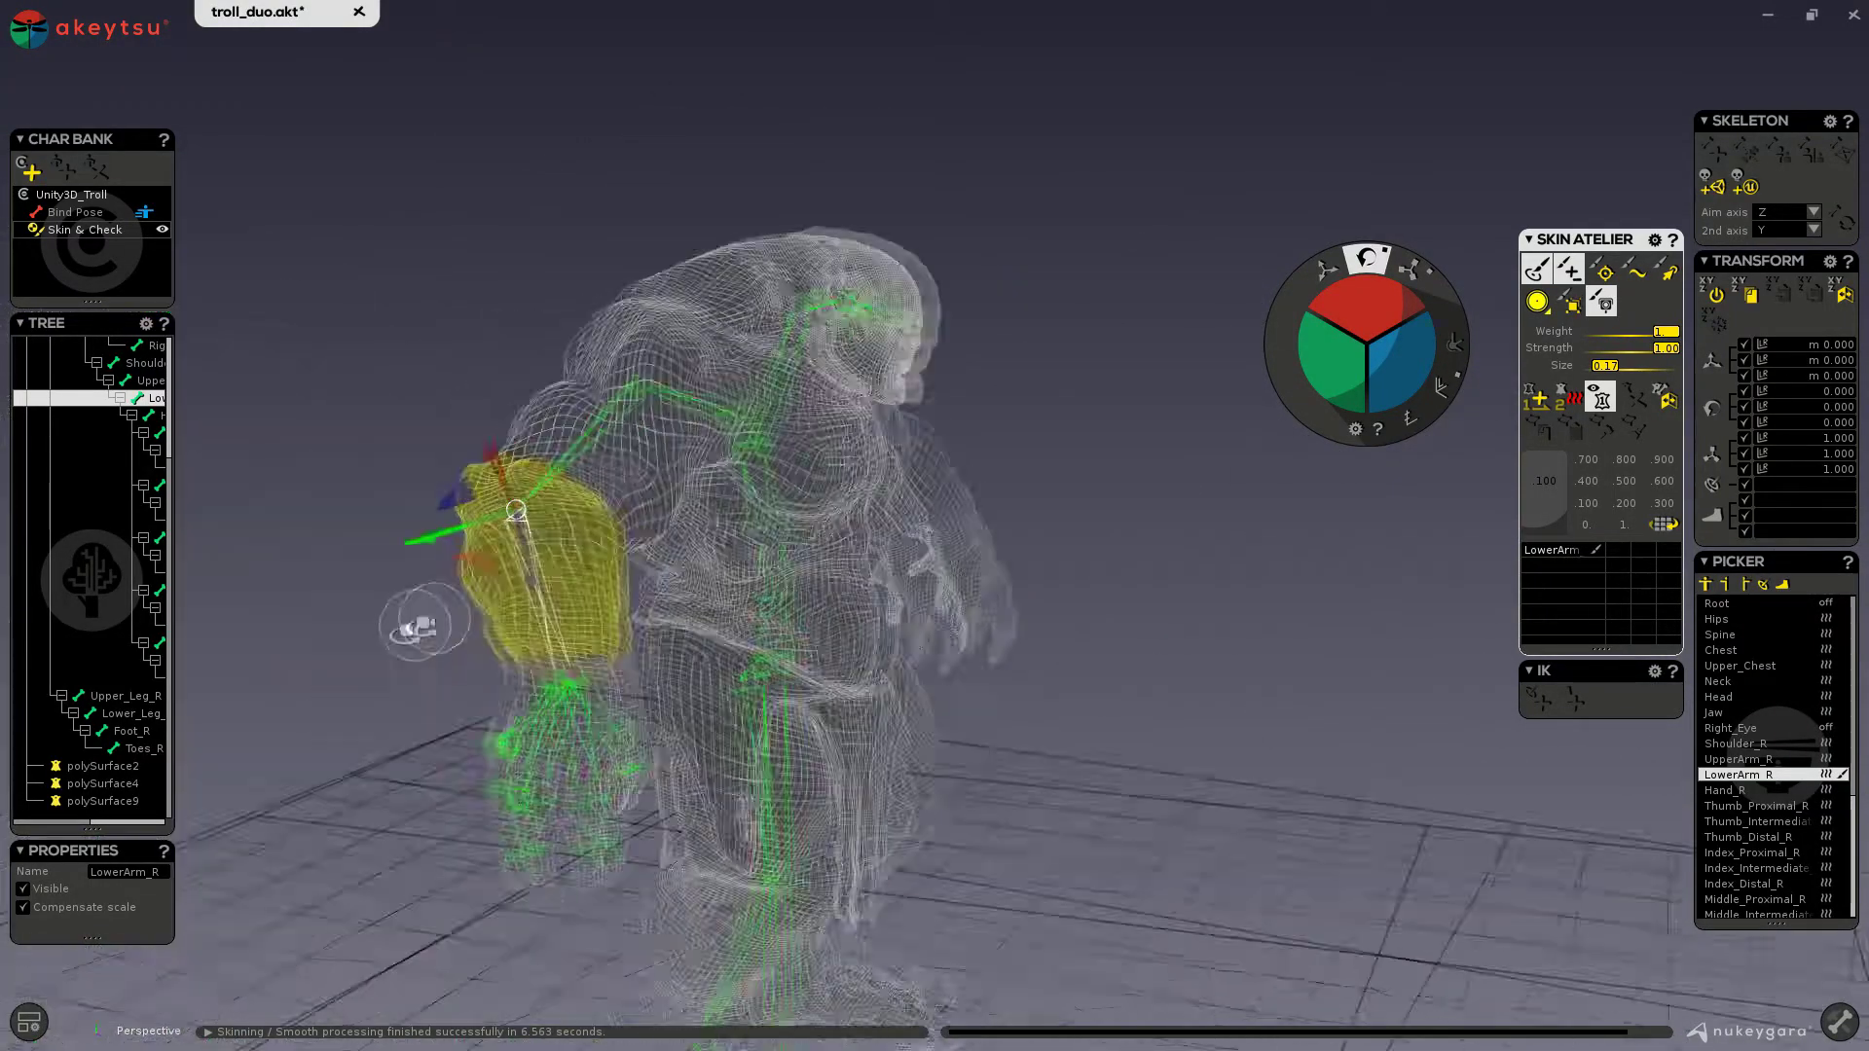
left_click(681, 428)
middle_click_drag(599, 637, 837, 467)
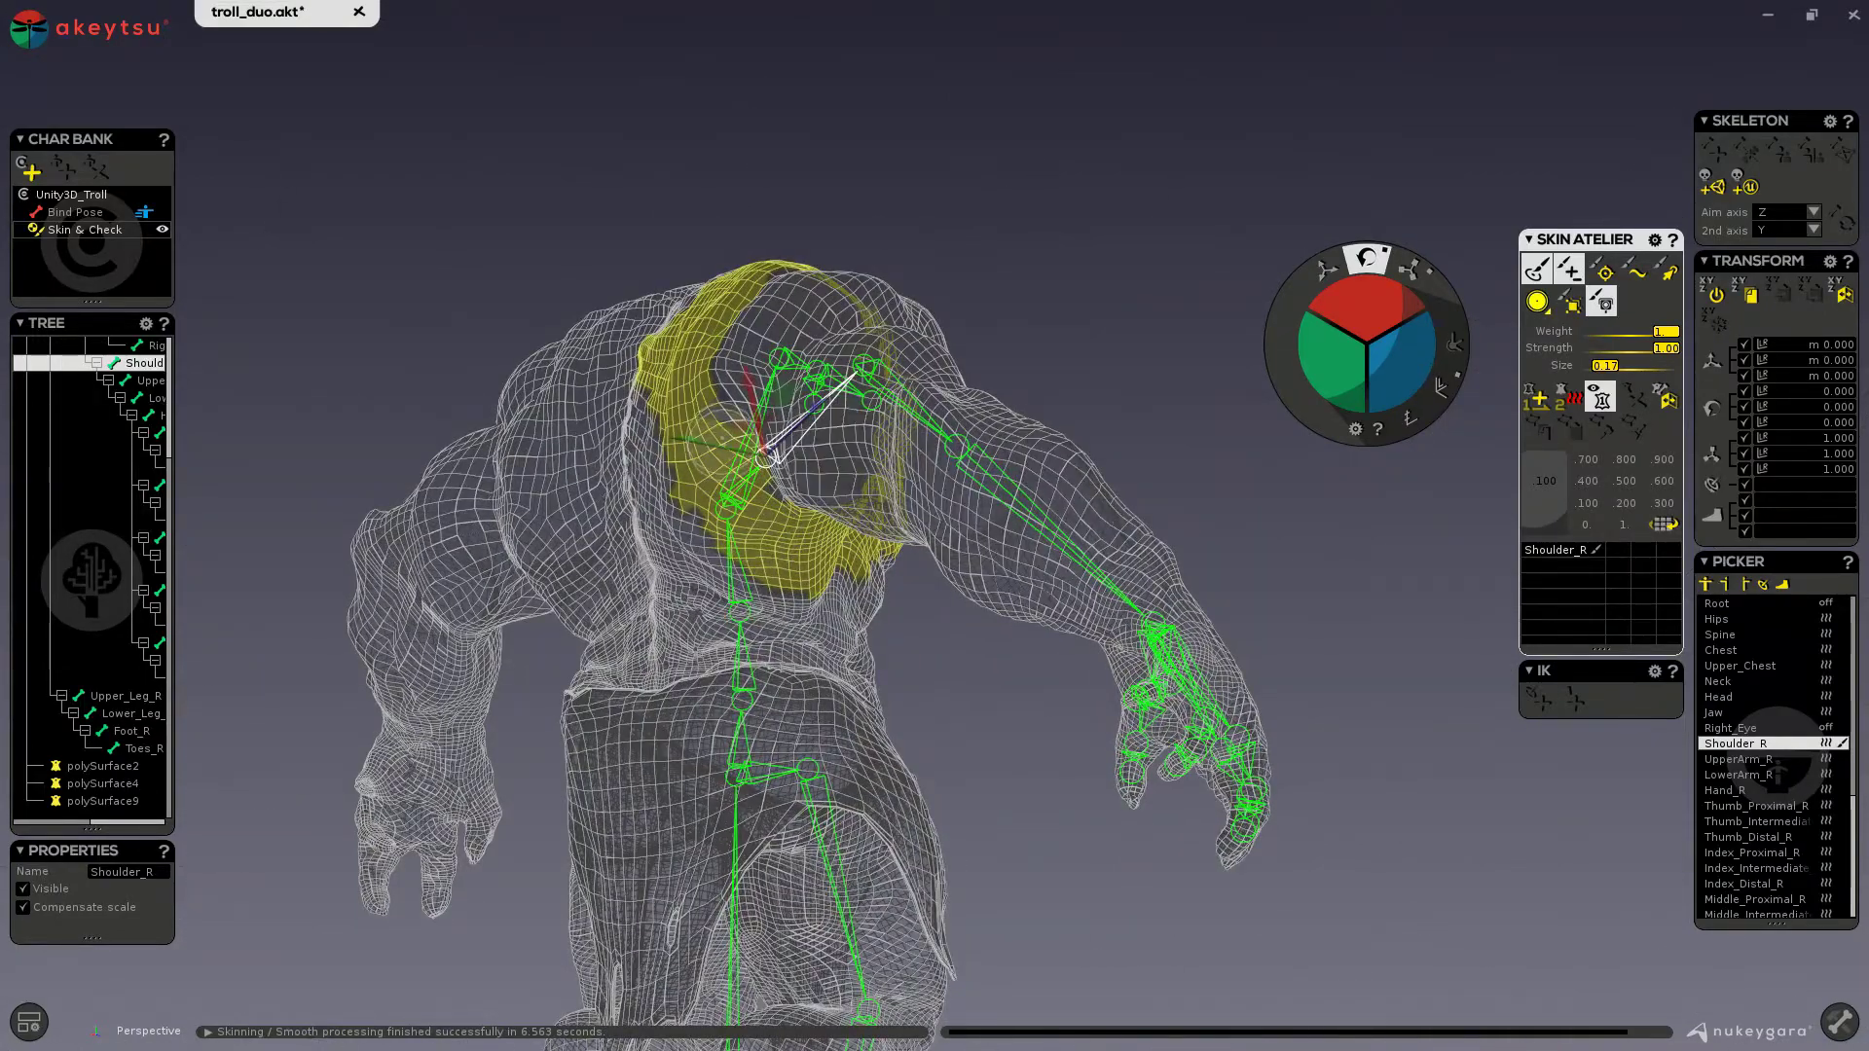
middle_click_drag(1092, 763, 620, 786)
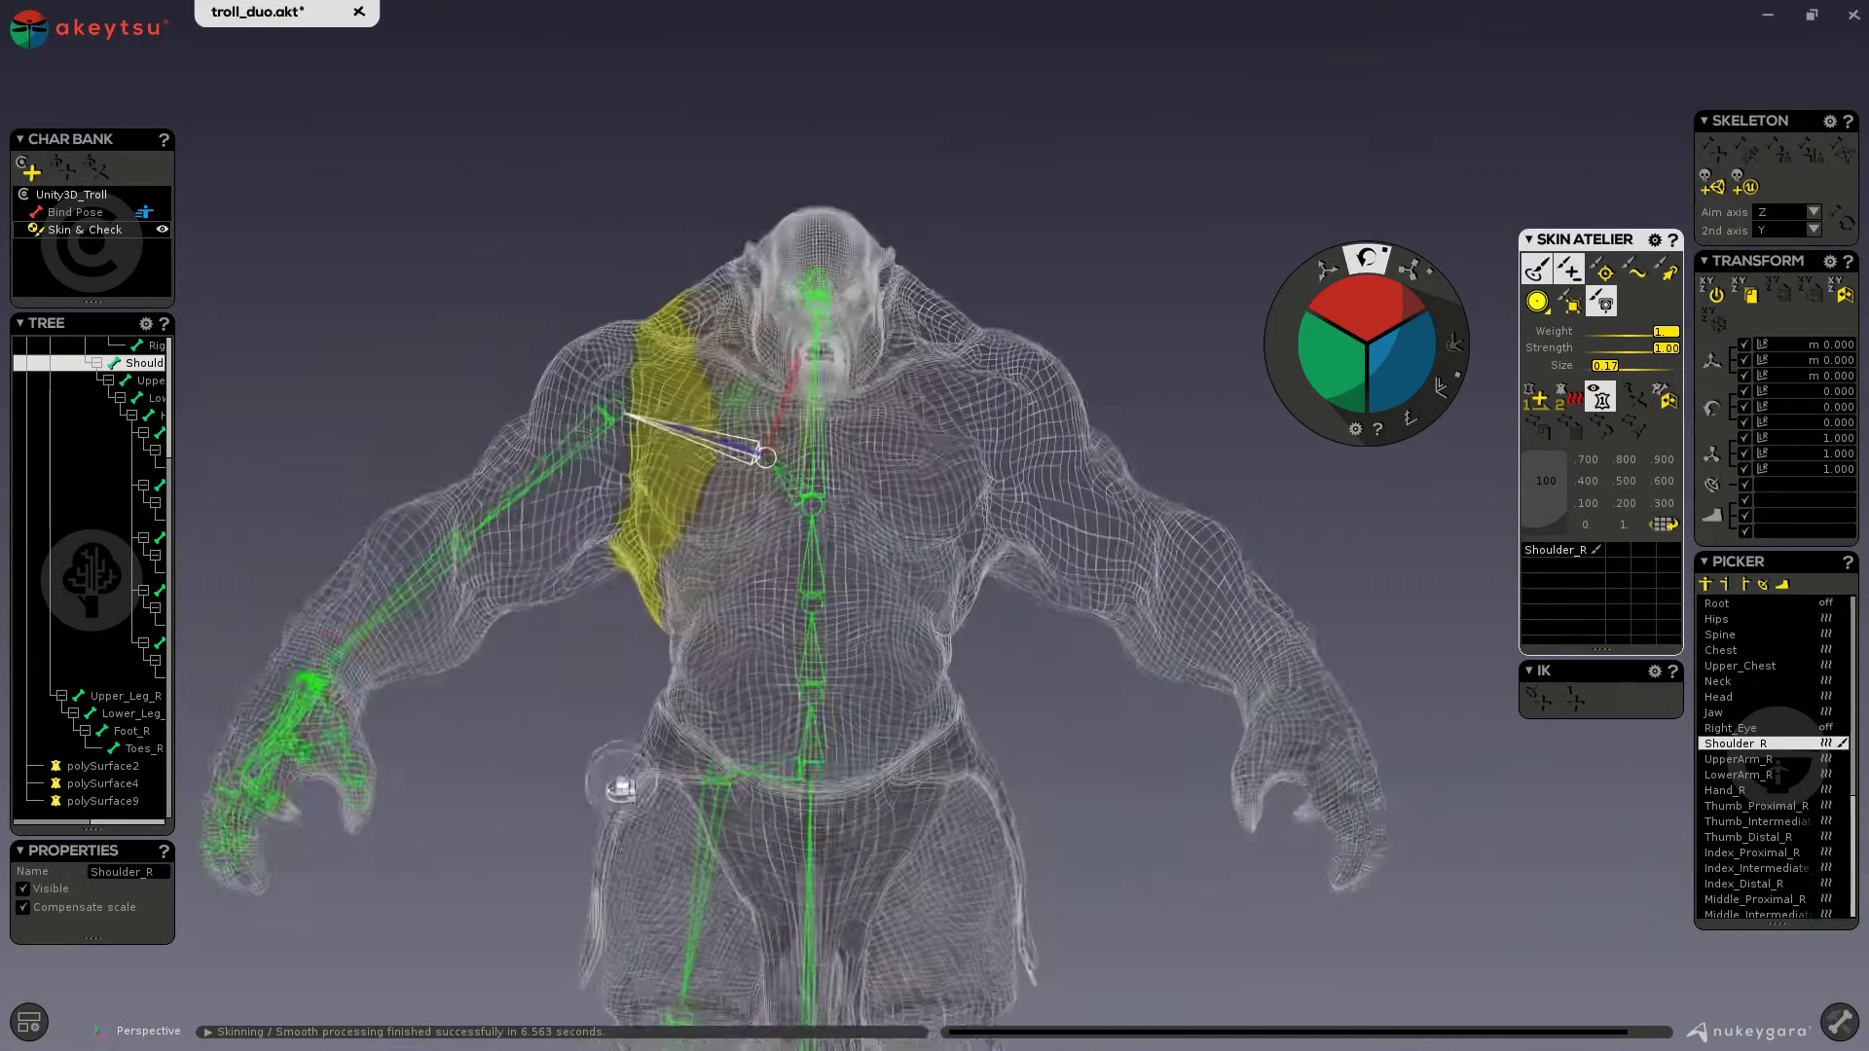
- Select the Upper_Chest bone, paint its rigid weights across the troll's right pectoral, and check the coverage on the back
key("Up")
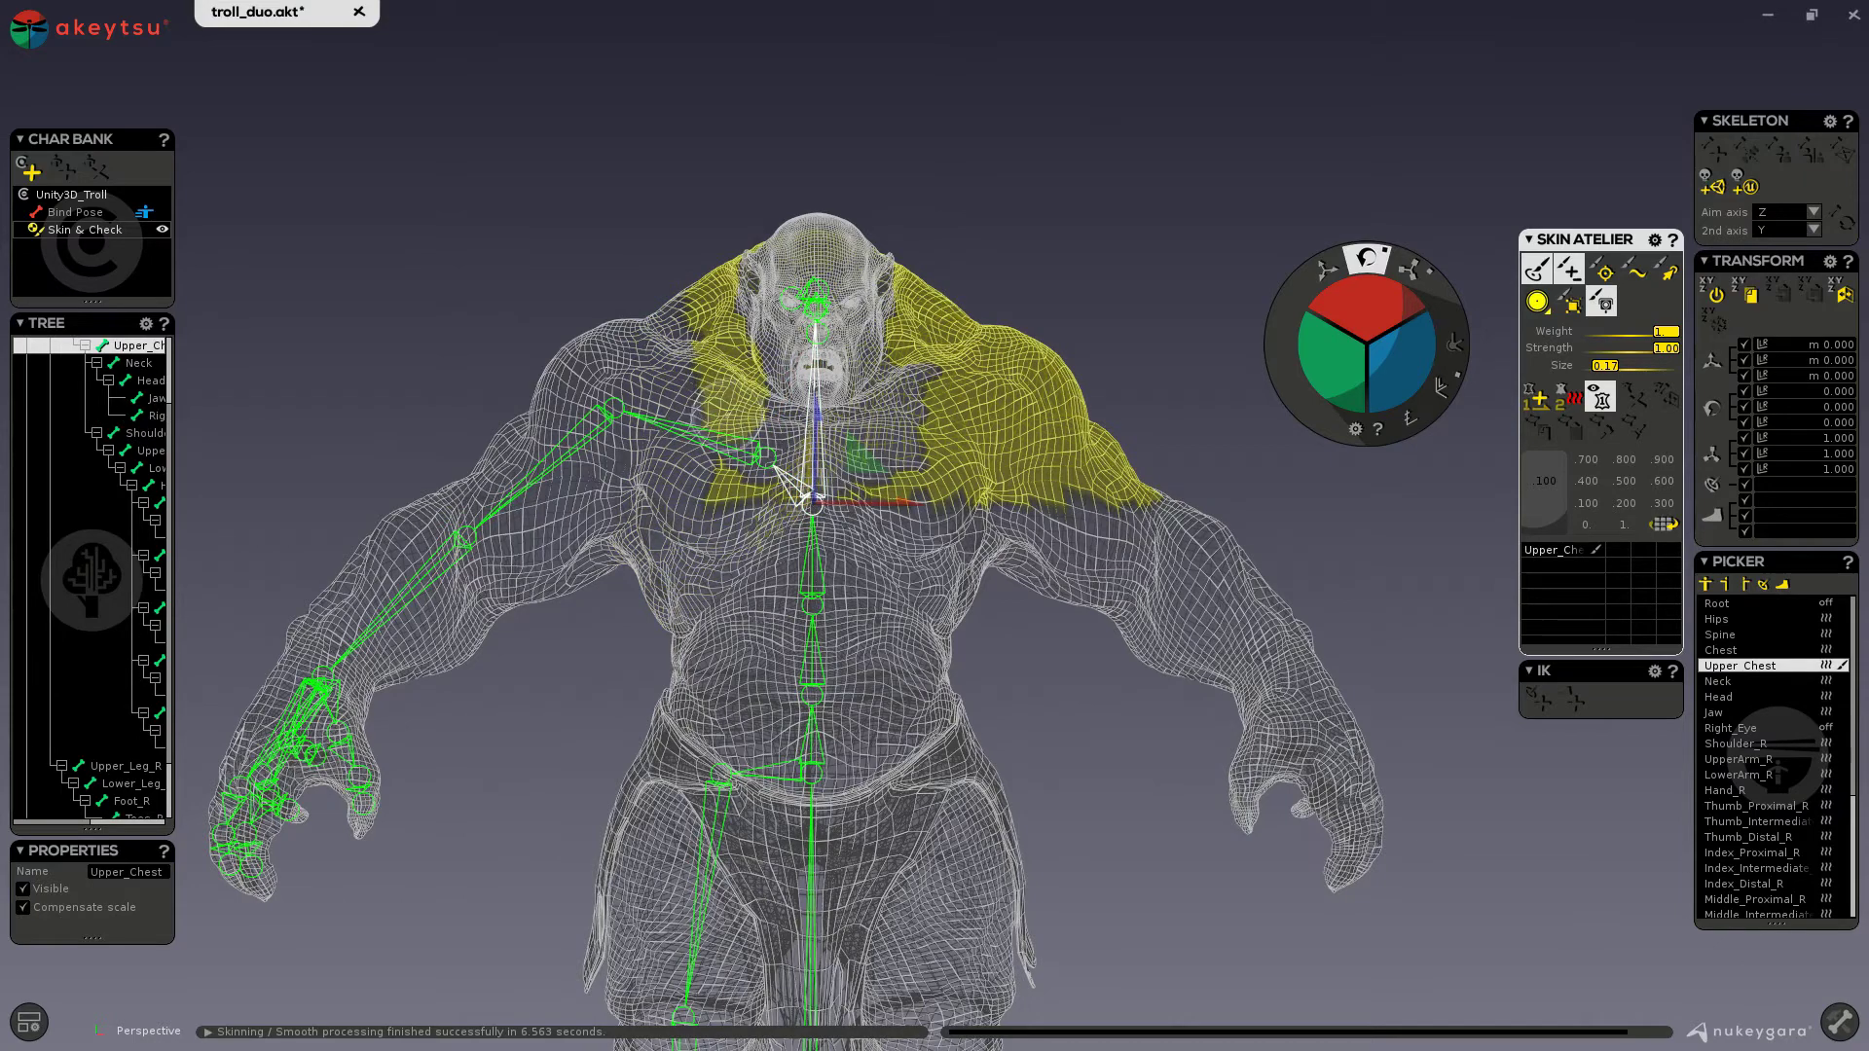
mouse_move(726, 414)
left_mouse_down()
mouse_move(691, 511)
mouse_move(788, 486)
mouse_move(750, 443)
mouse_move(827, 414)
mouse_move(721, 458)
mouse_move(687, 535)
mouse_move(856, 477)
left_mouse_up()
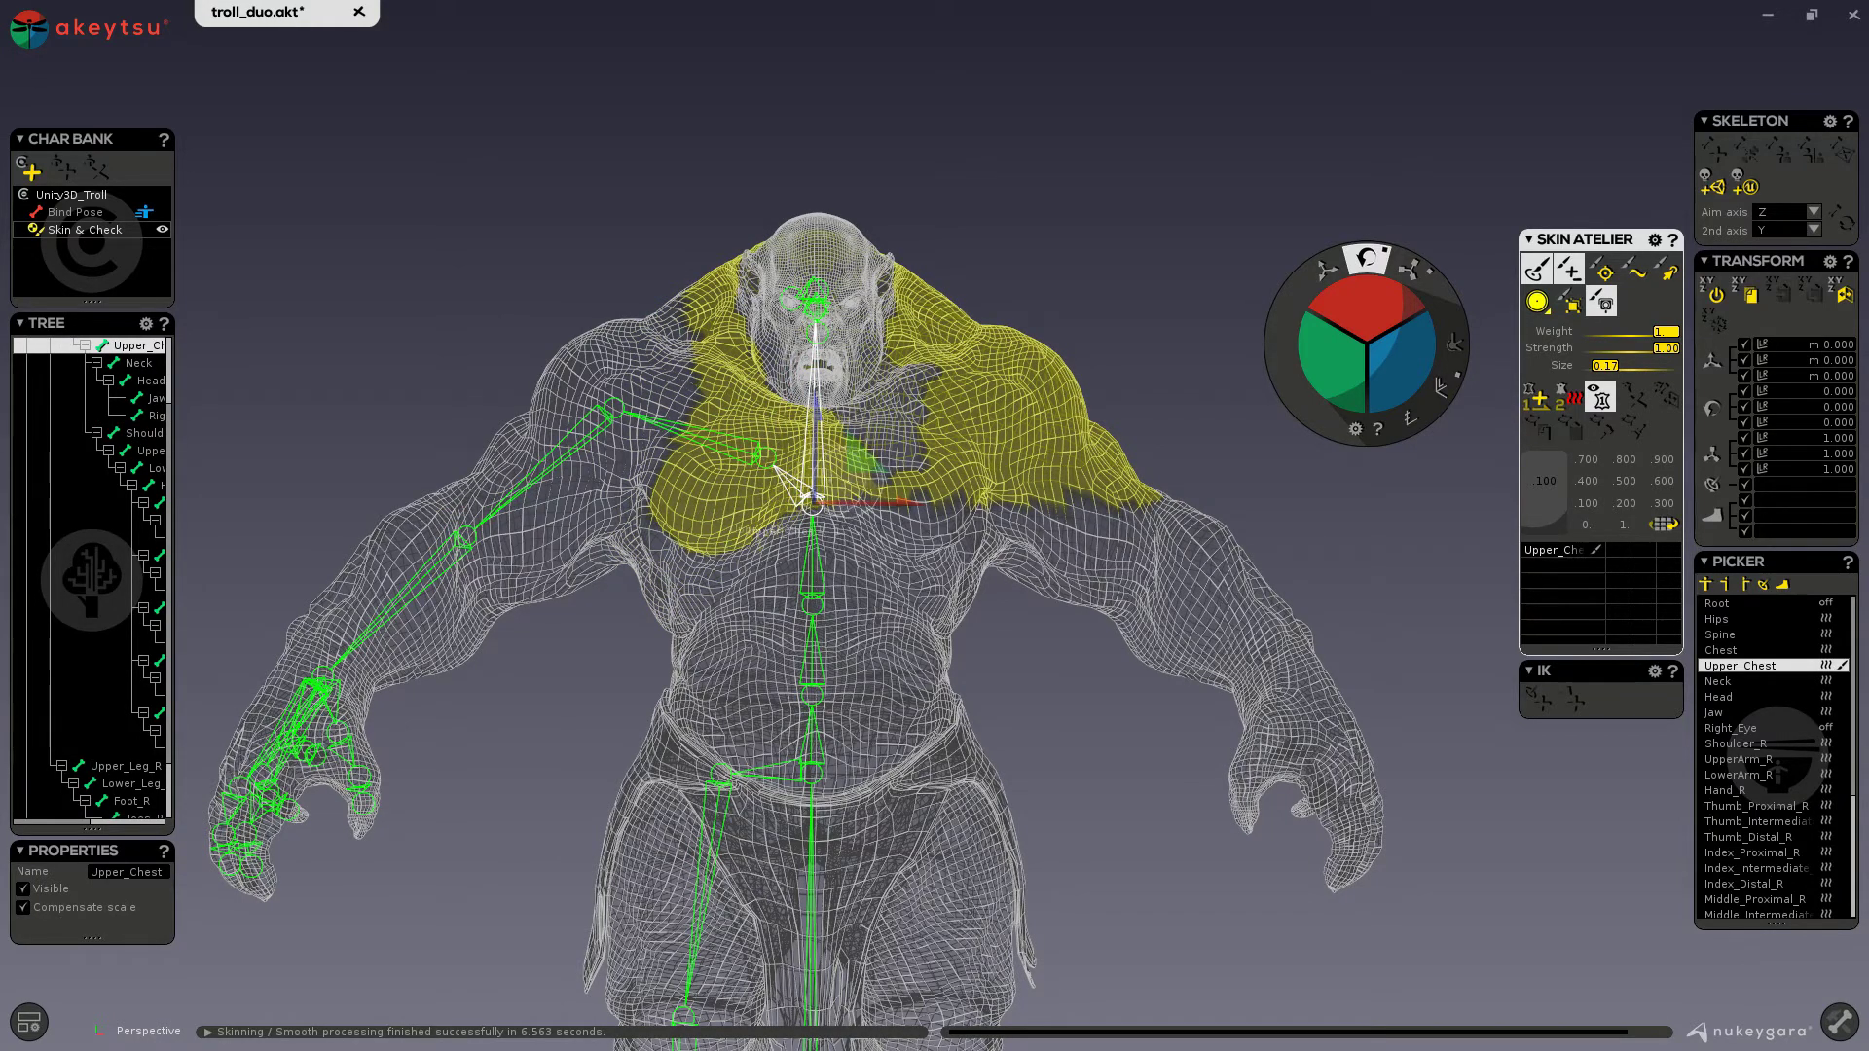
scroll(844, 482, "down", 5)
scroll(837, 409, "up", 8)
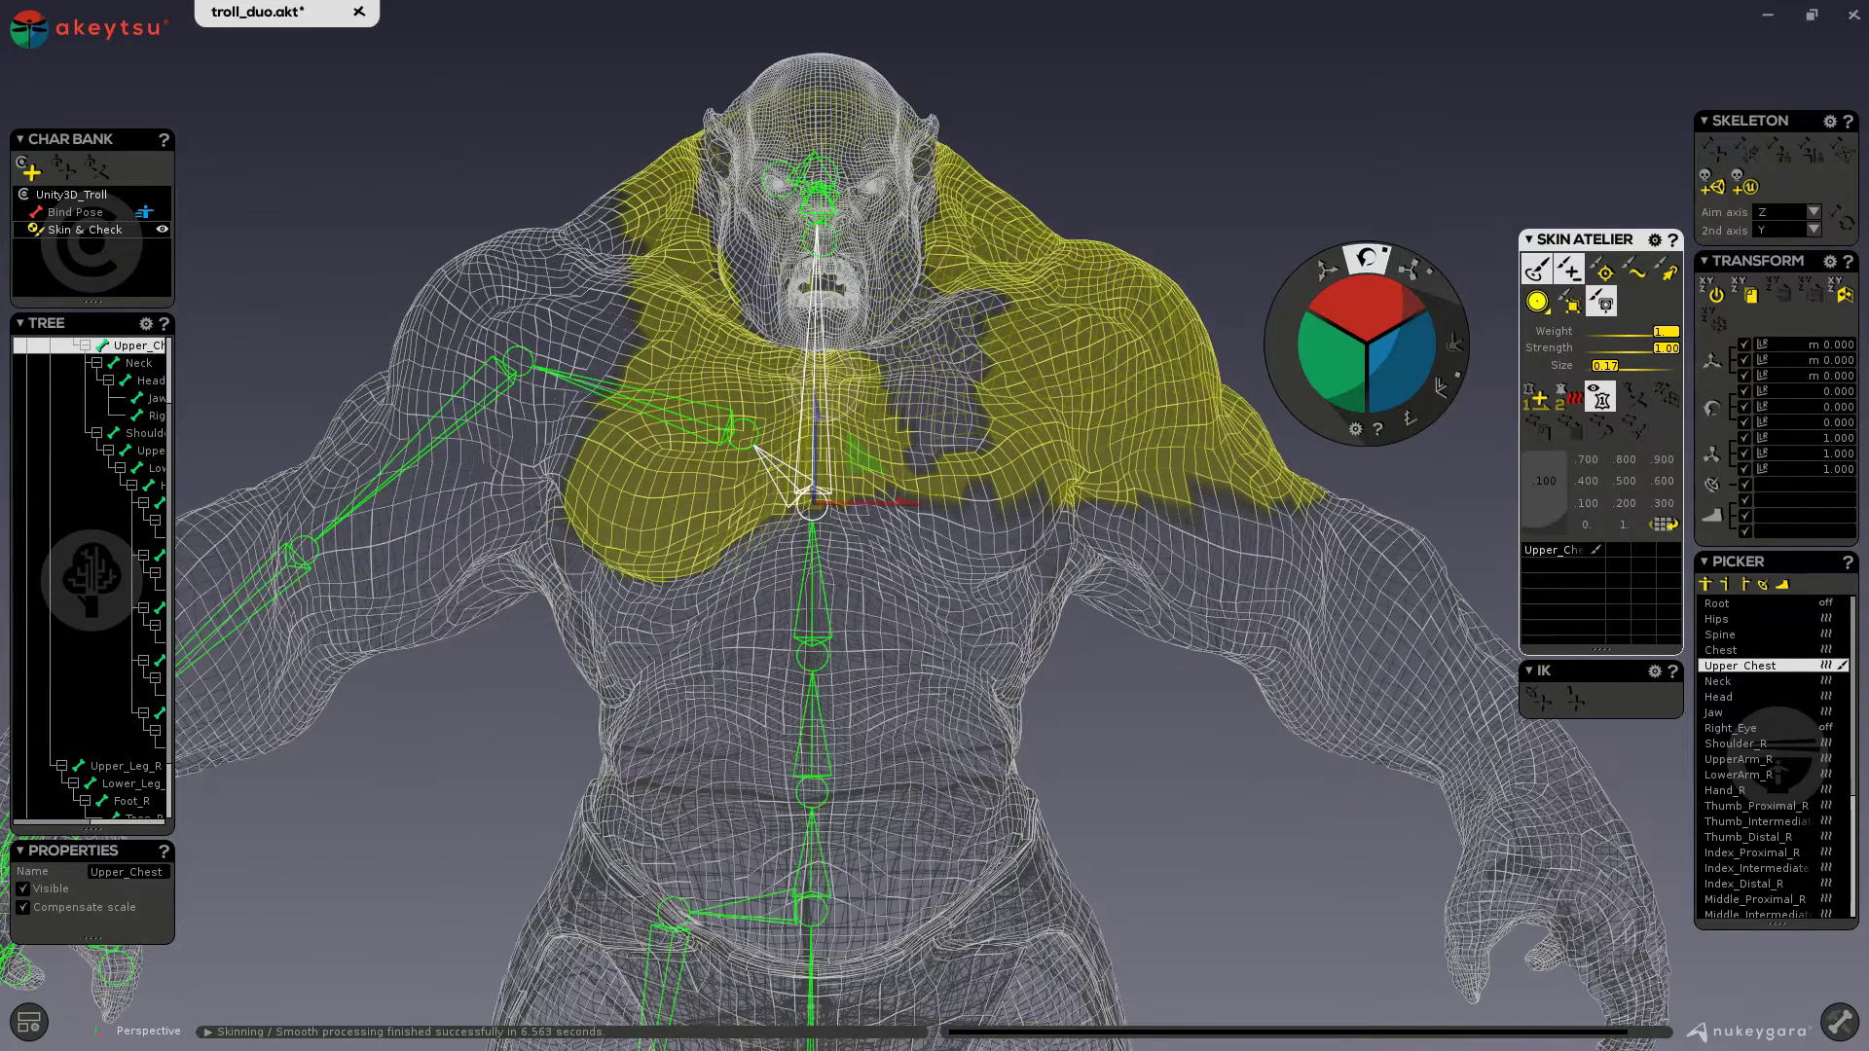
scroll(808, 486, "down", 5)
middle_click_drag(808, 487, 1284, 632)
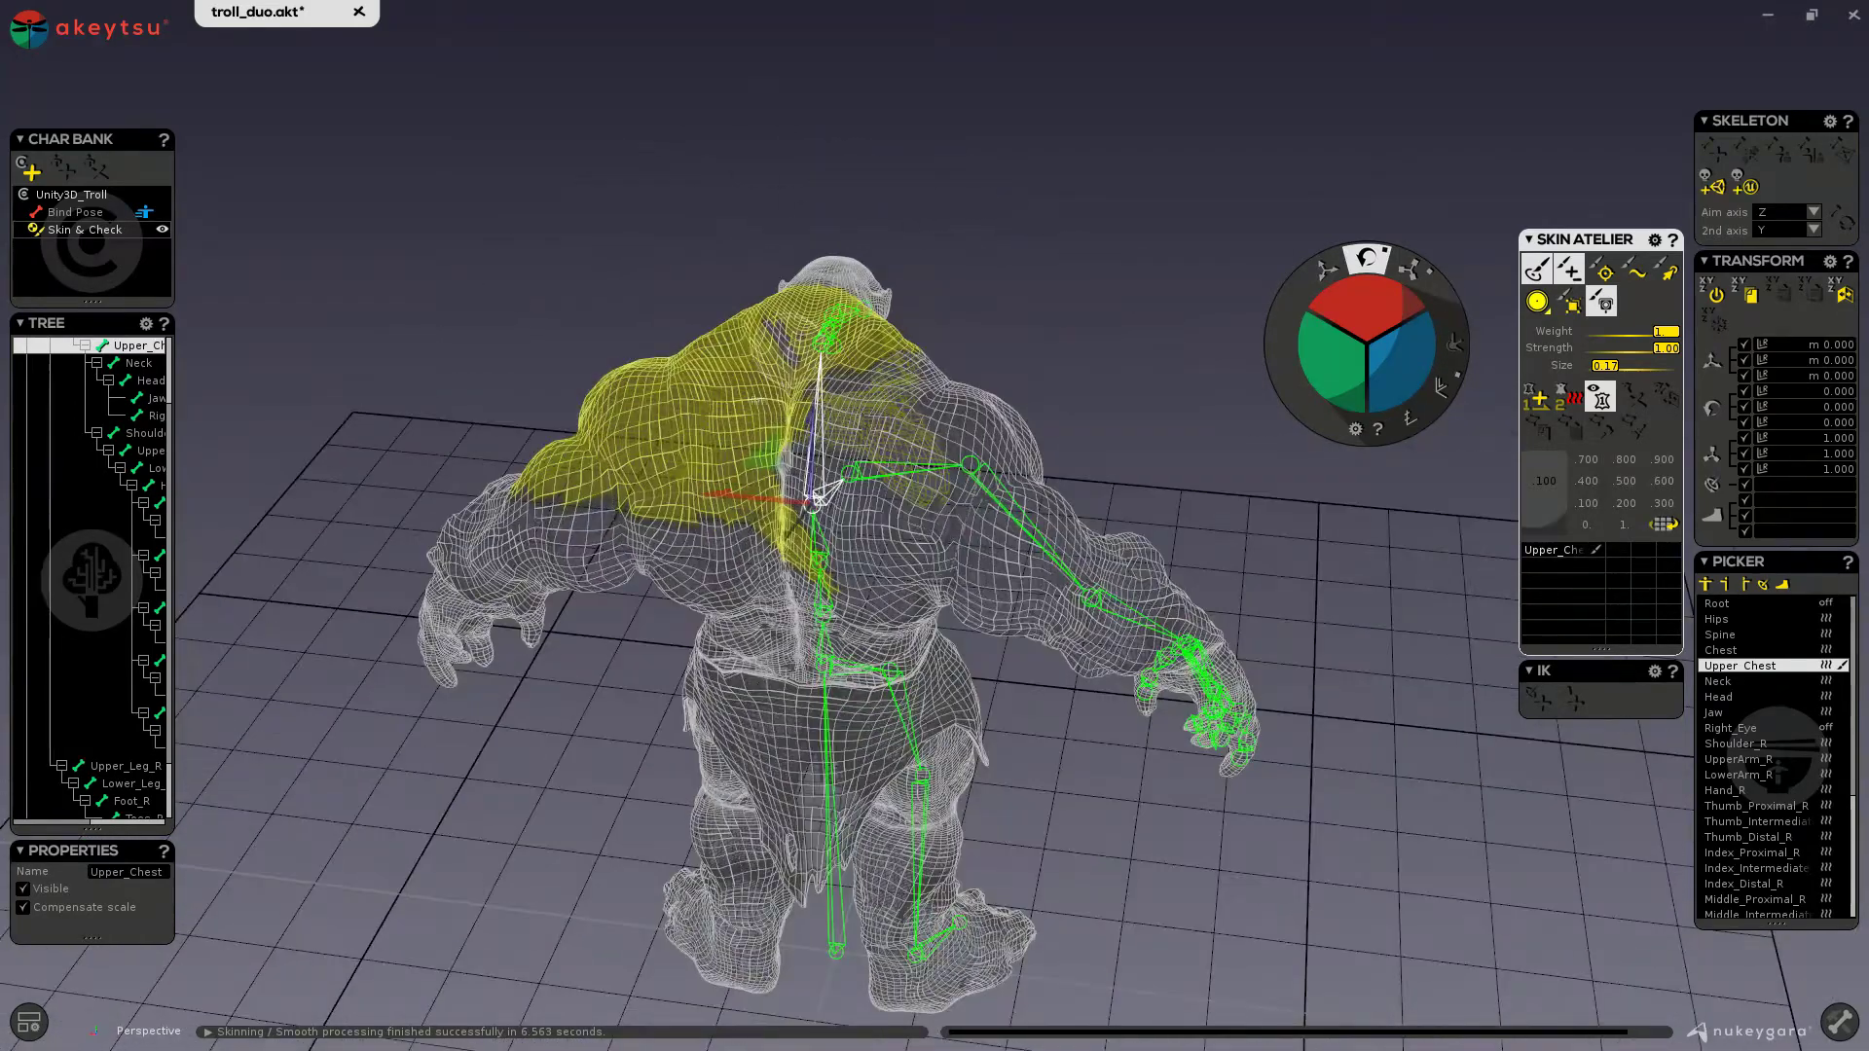
middle_click_drag(837, 564, 604, 555)
scroll(876, 516, "up", 3)
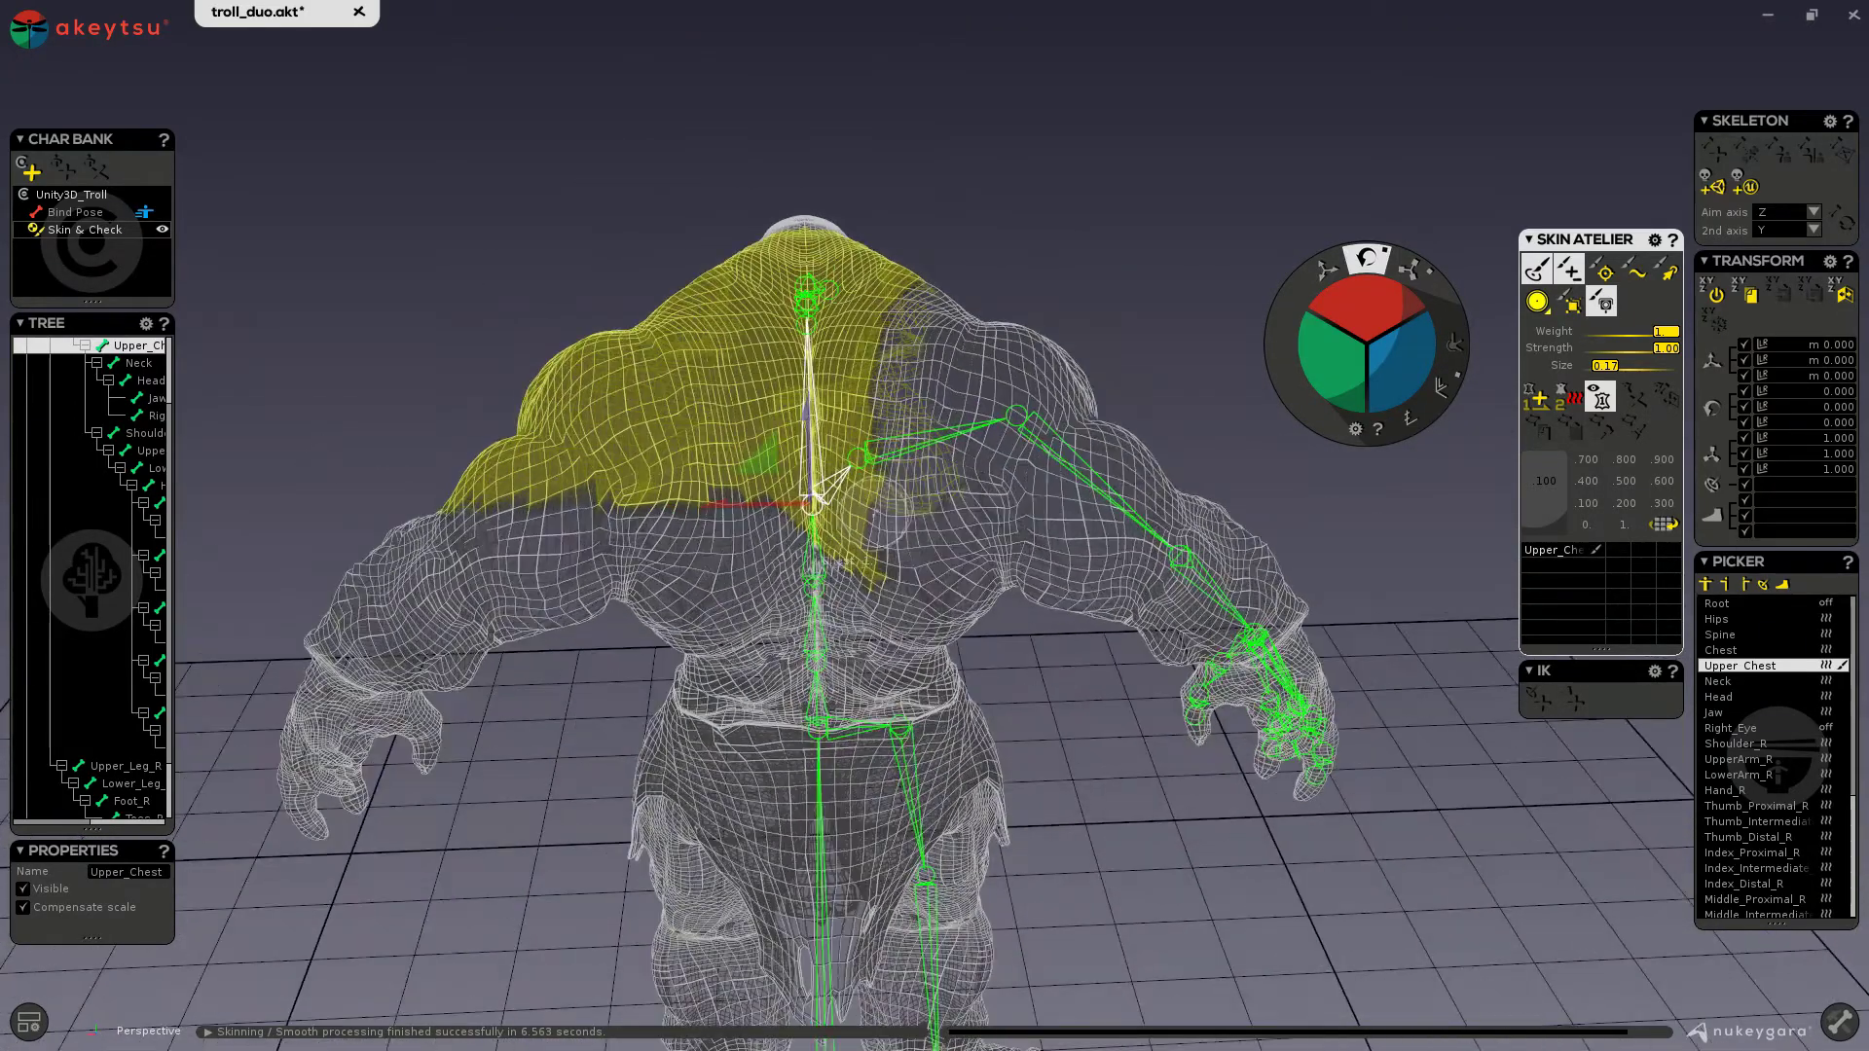
mouse_move(1218, 493)
middle_mouse_down()
mouse_move(633, 429)
mouse_move(608, 433)
mouse_move(631, 550)
middle_mouse_up()
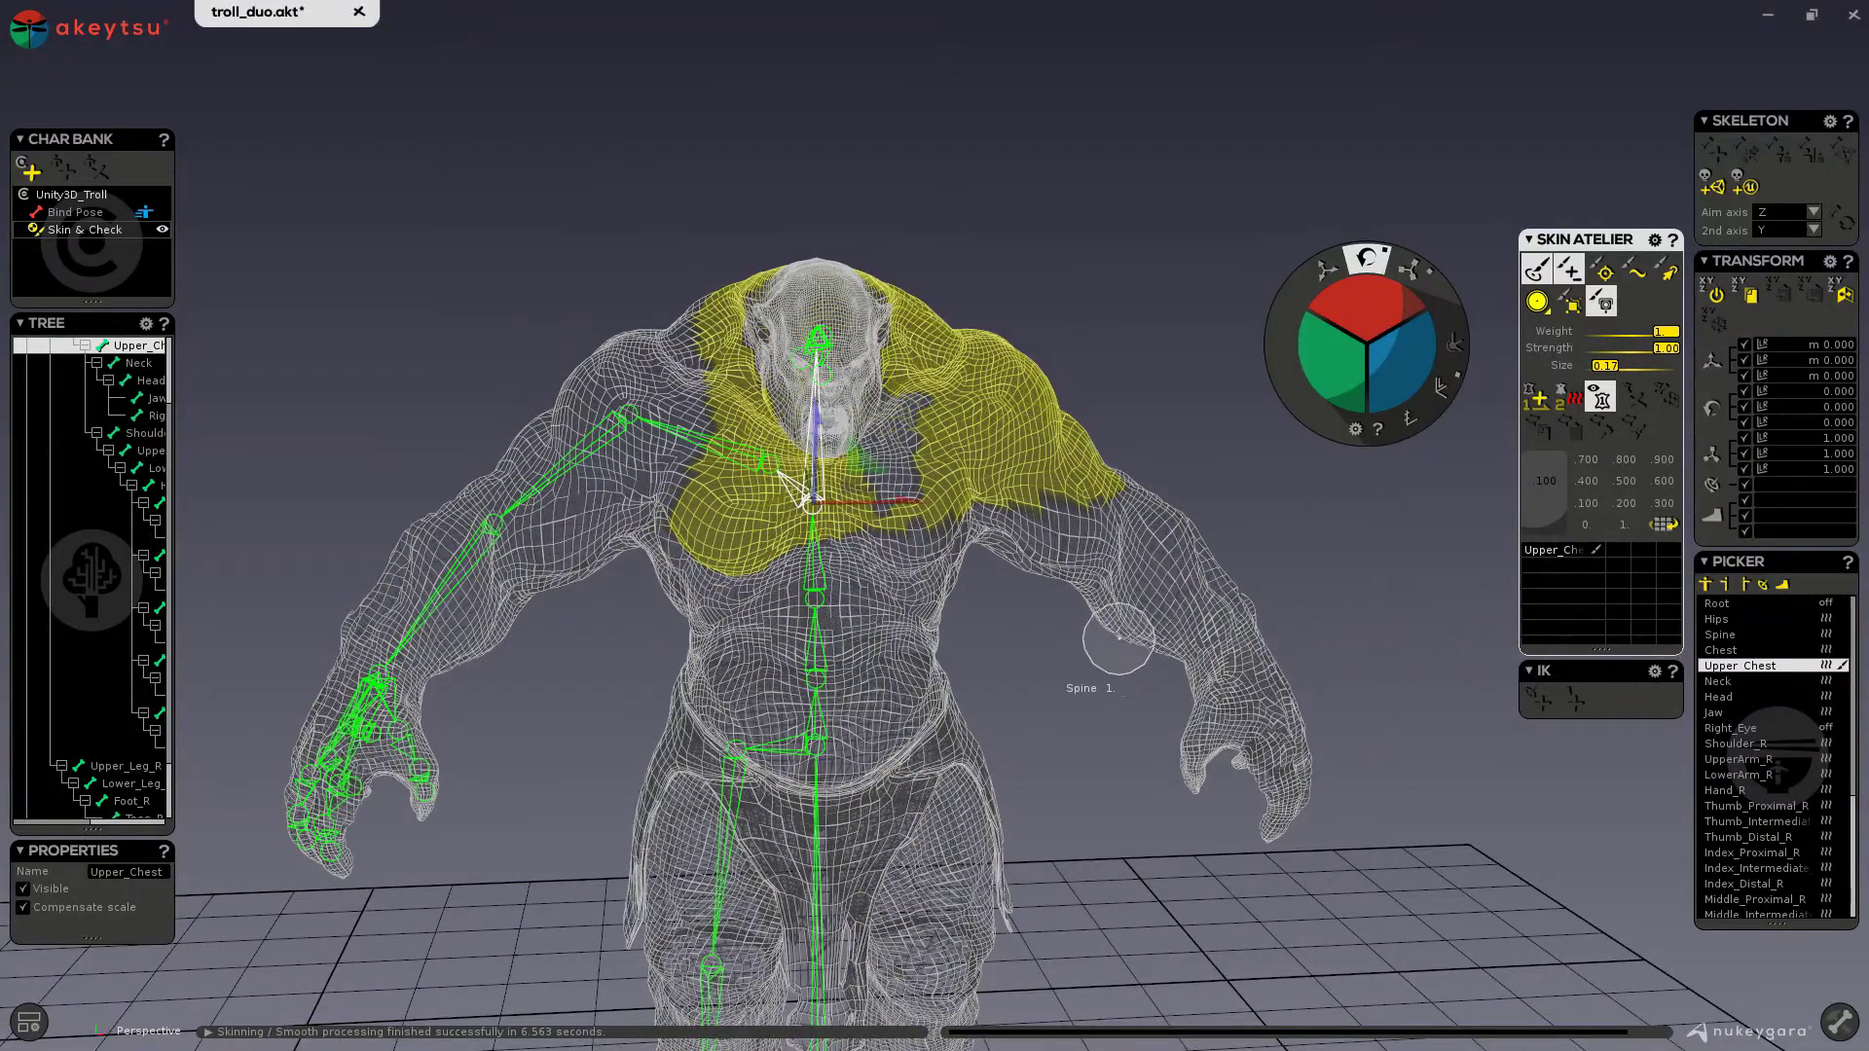
- Select all bones and process the smooth end skin again from the edited rigid start skin
left_click(1706, 585)
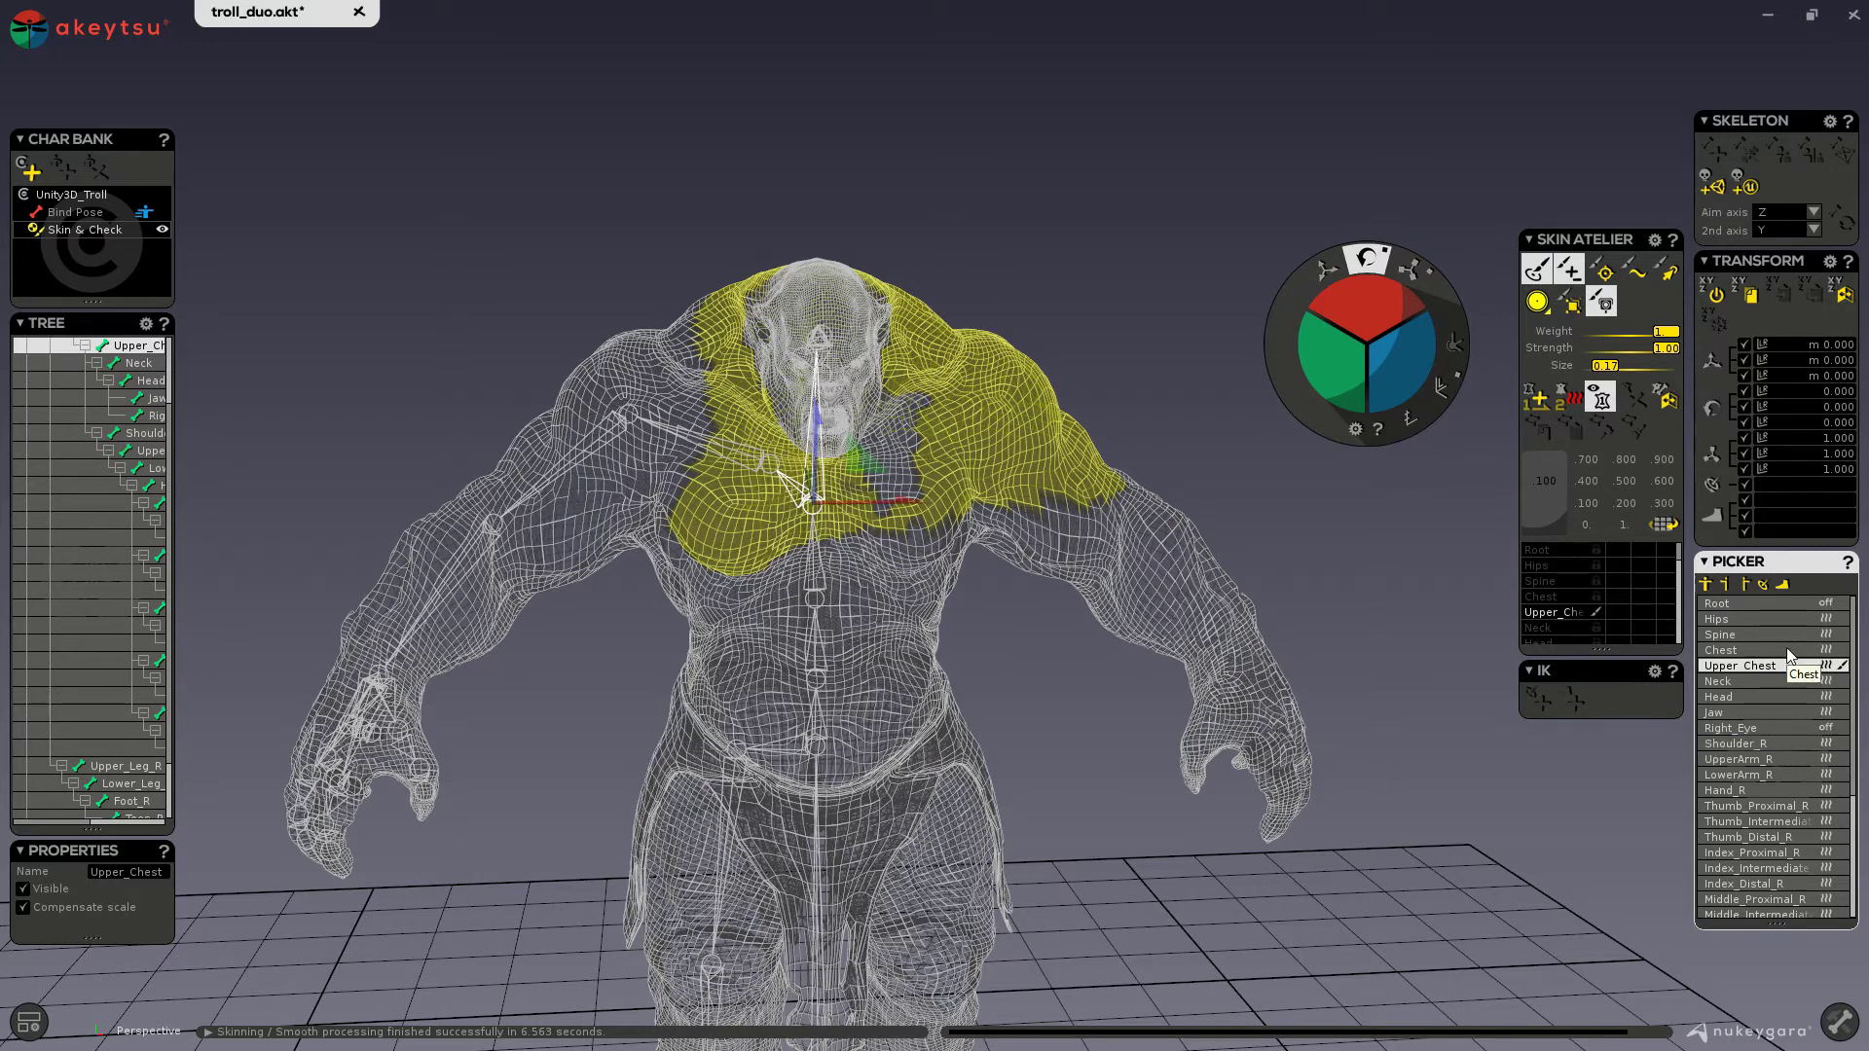
left_click(1563, 399)
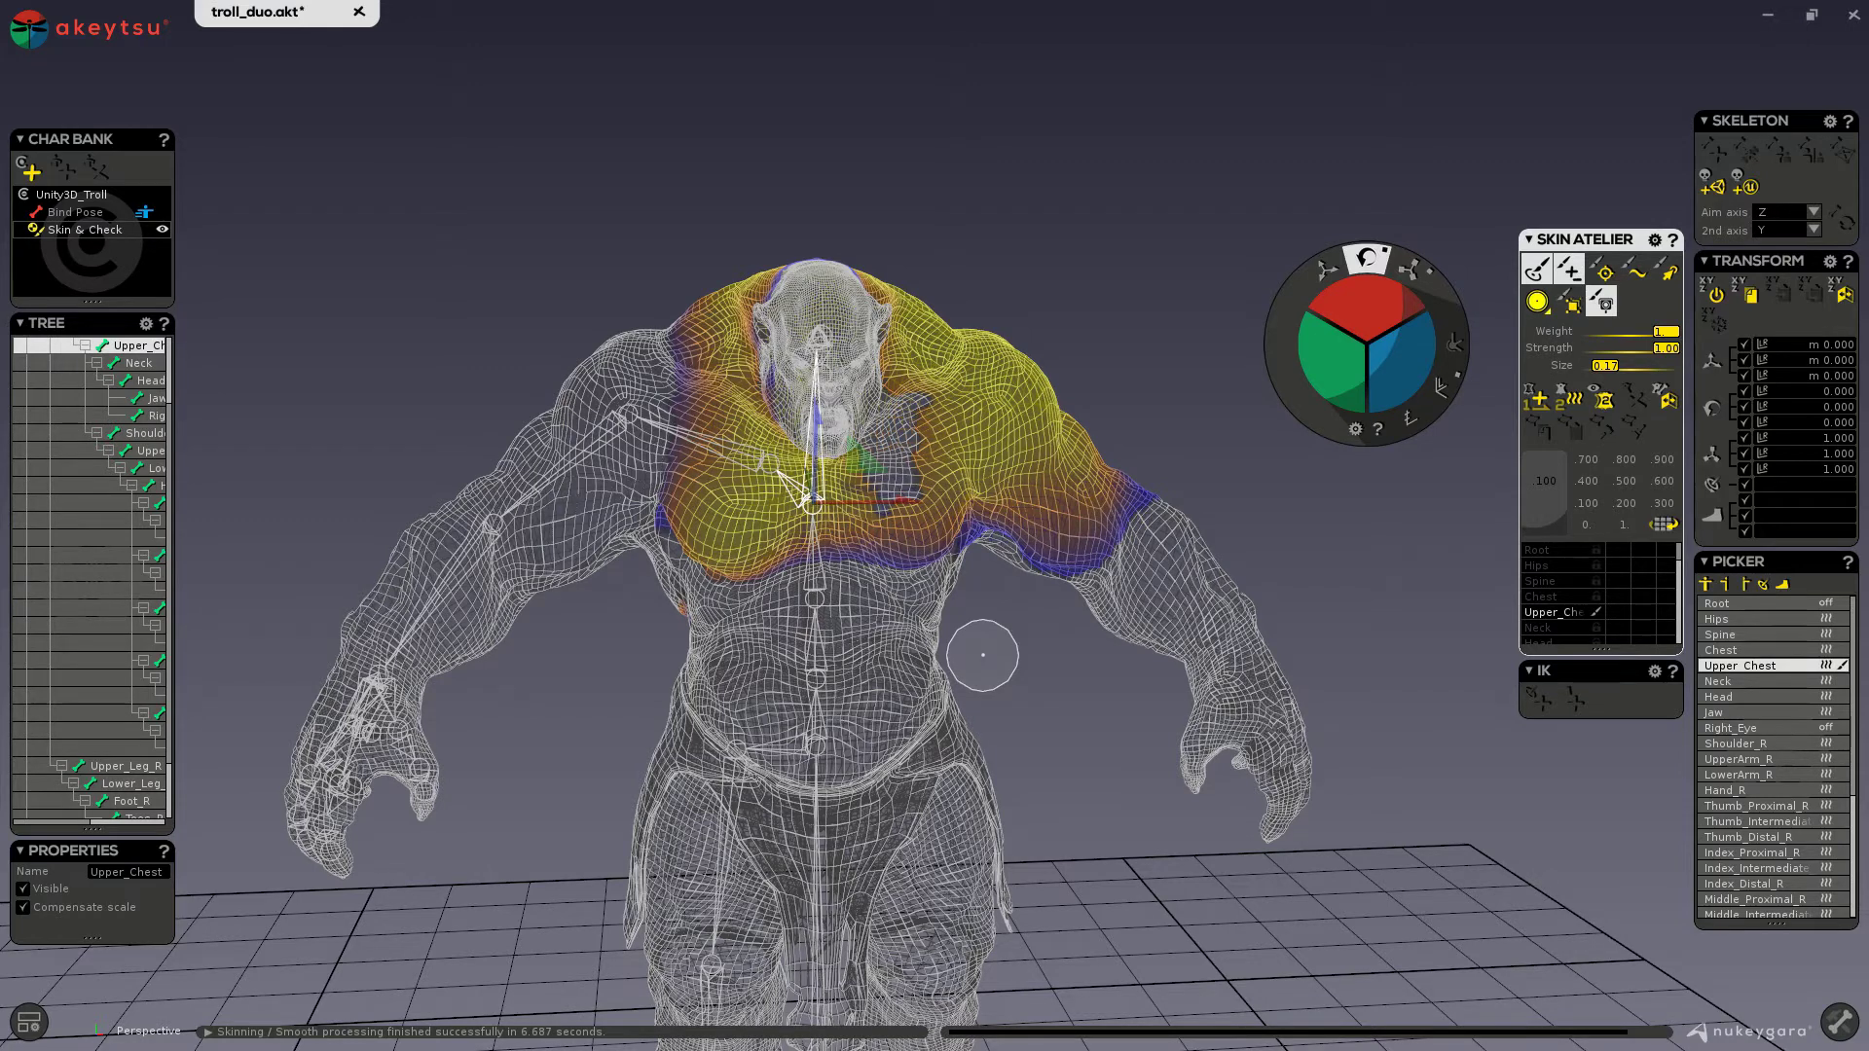
scroll(982, 655, "down", 2)
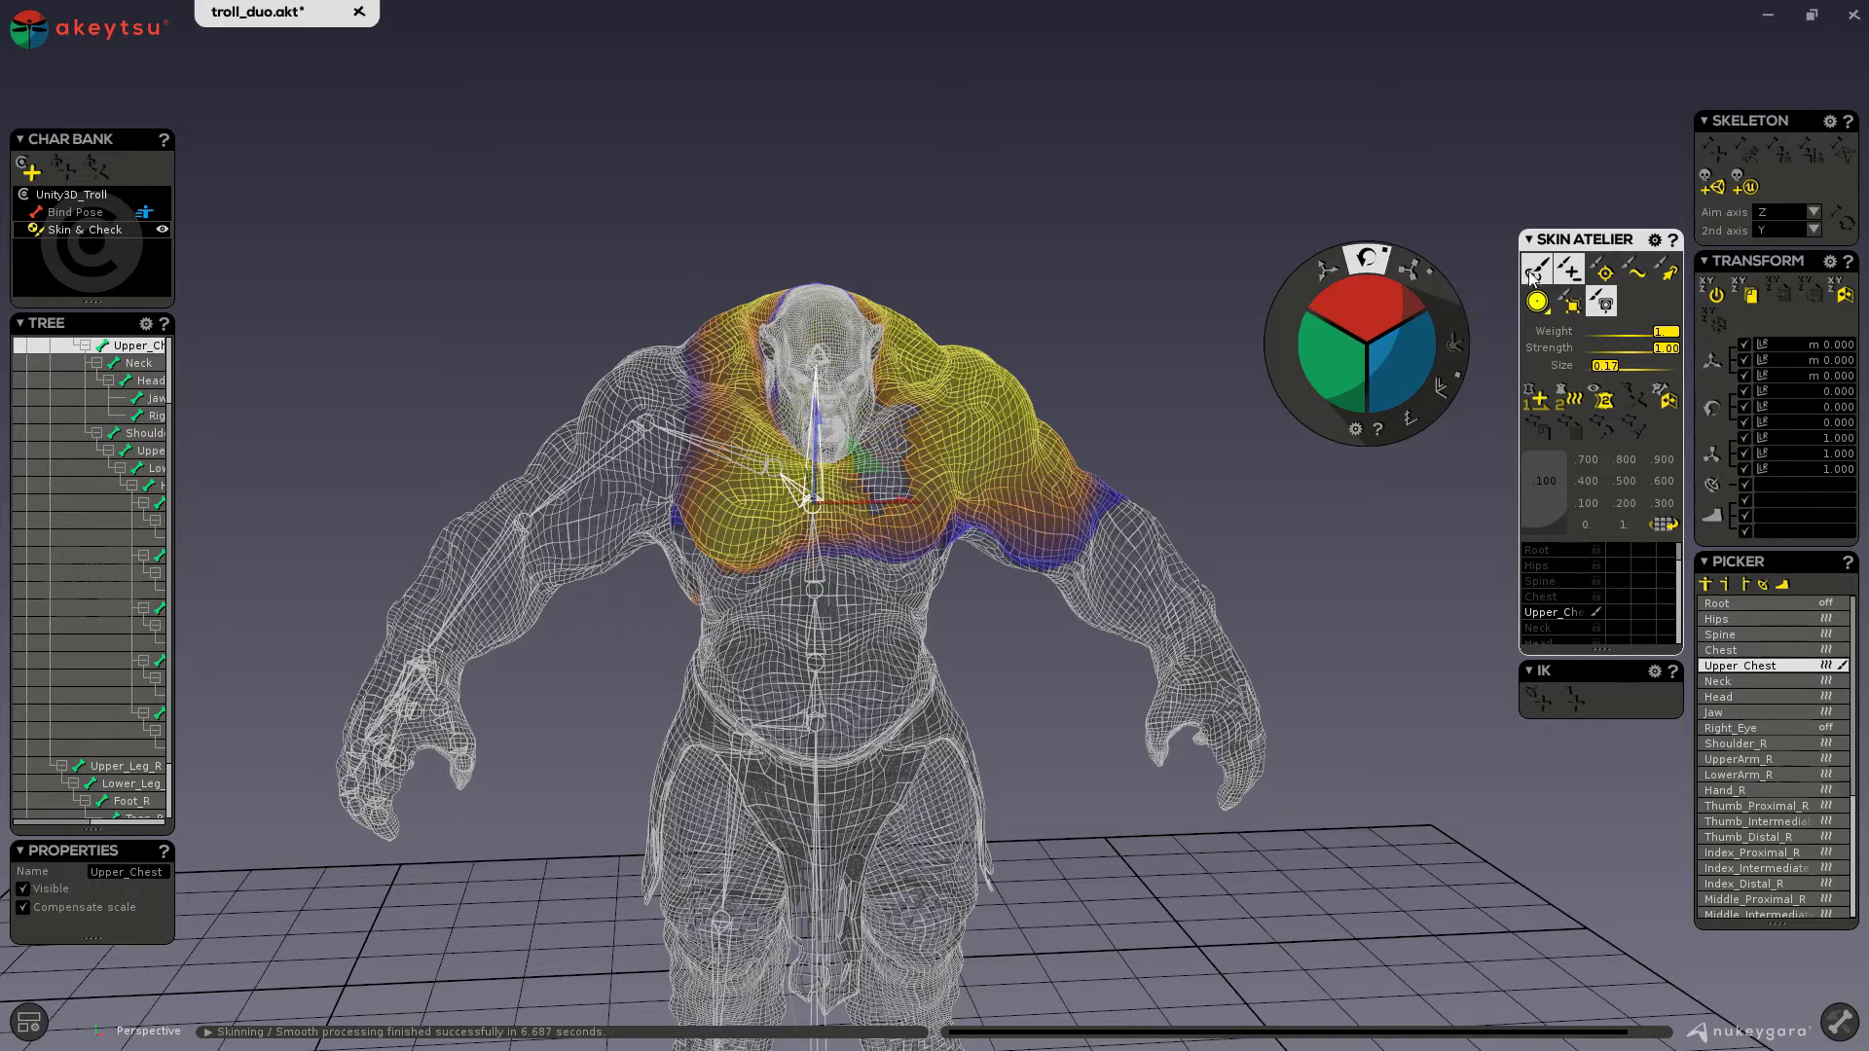
- Leave weight painting, raise UpperArm_R by about 51 degrees to test the shoulder deformation, and undo the rotation
left_click(621, 450)
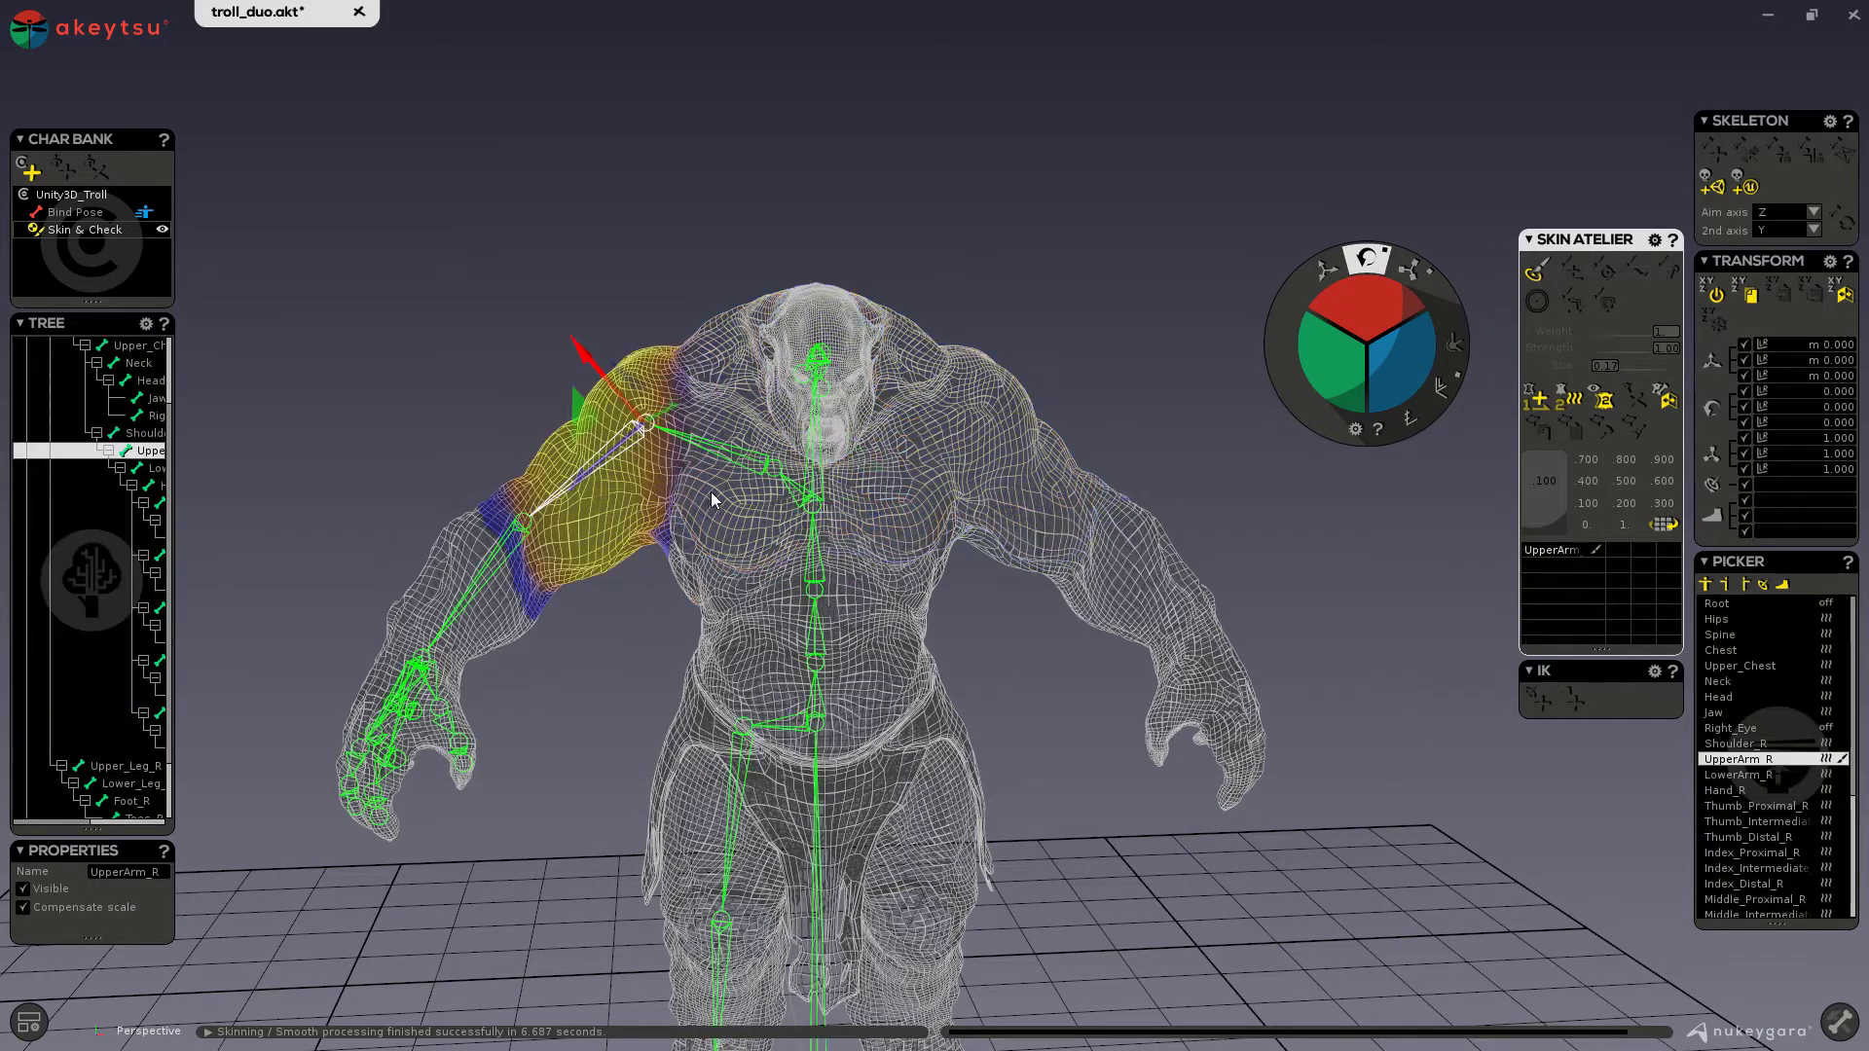
left_click_drag(1343, 341, 1300, 282)
right_click_drag(596, 604, 837, 519)
scroll(624, 547, "up", 3)
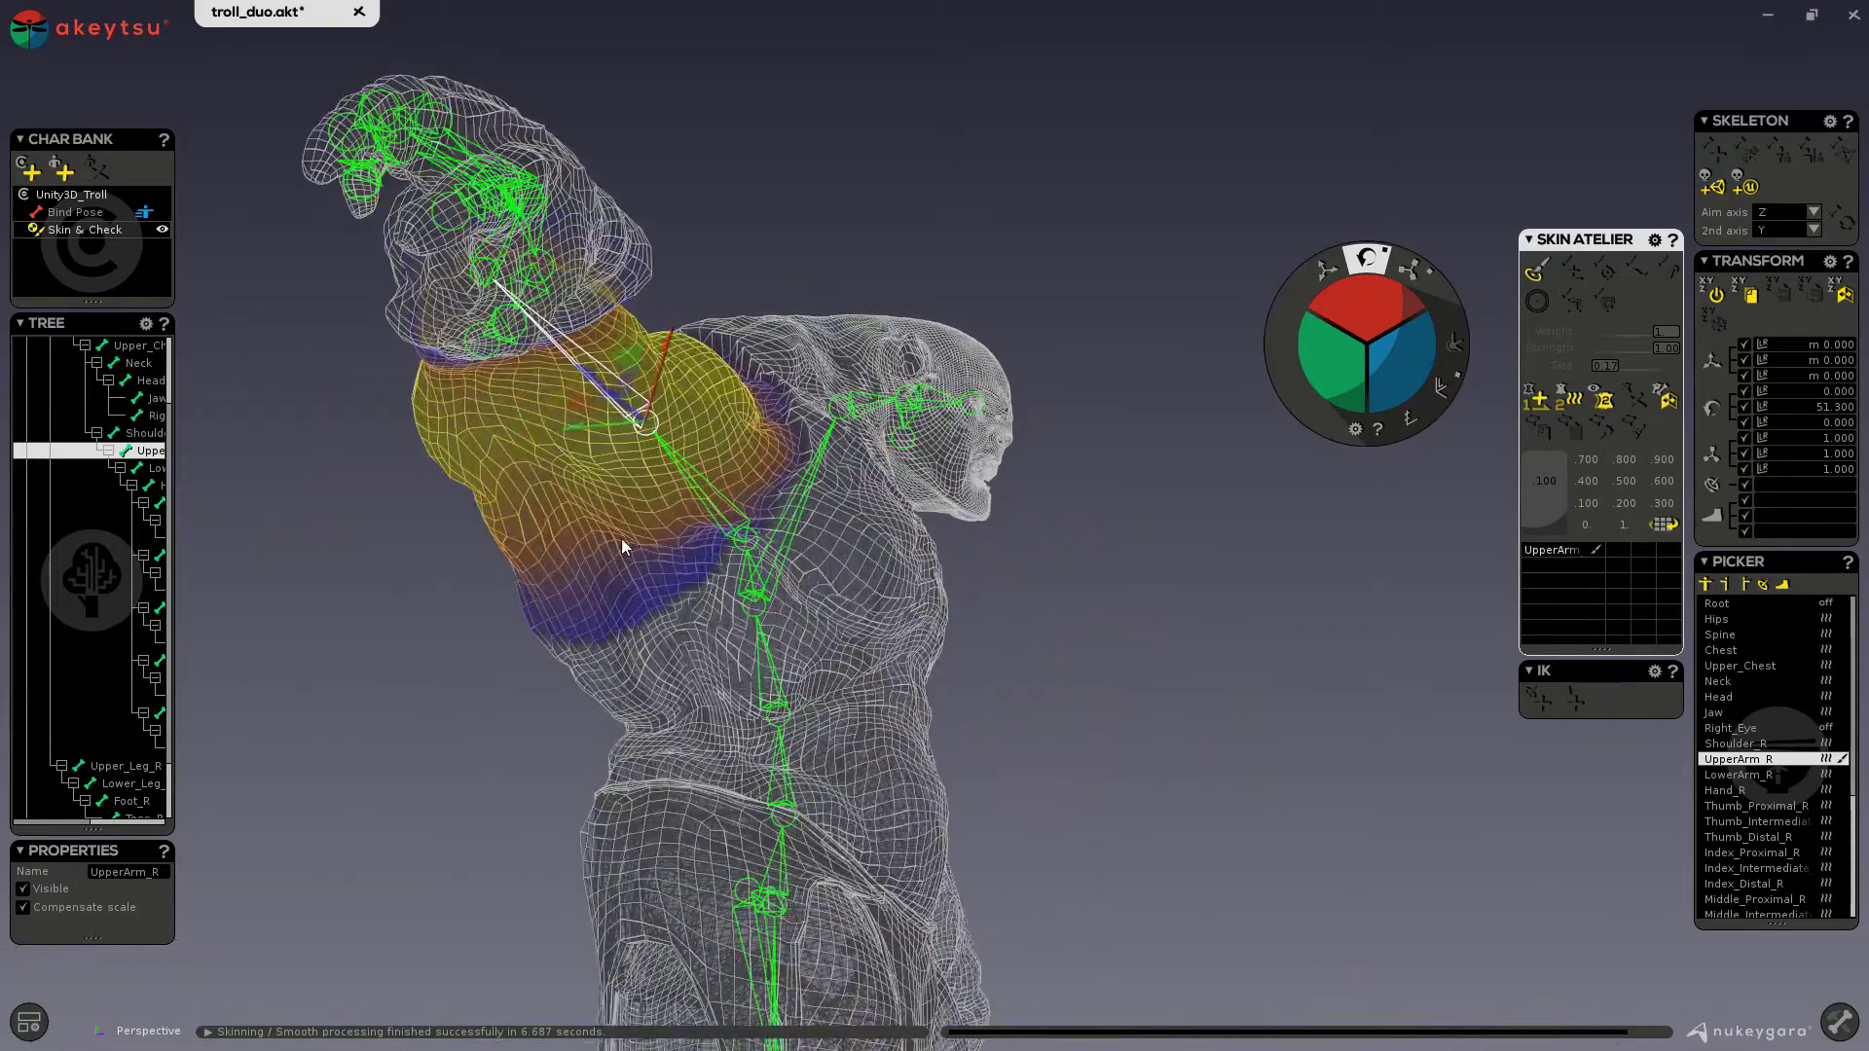
right_click_drag(531, 647, 428, 669)
key("ctrl+z")
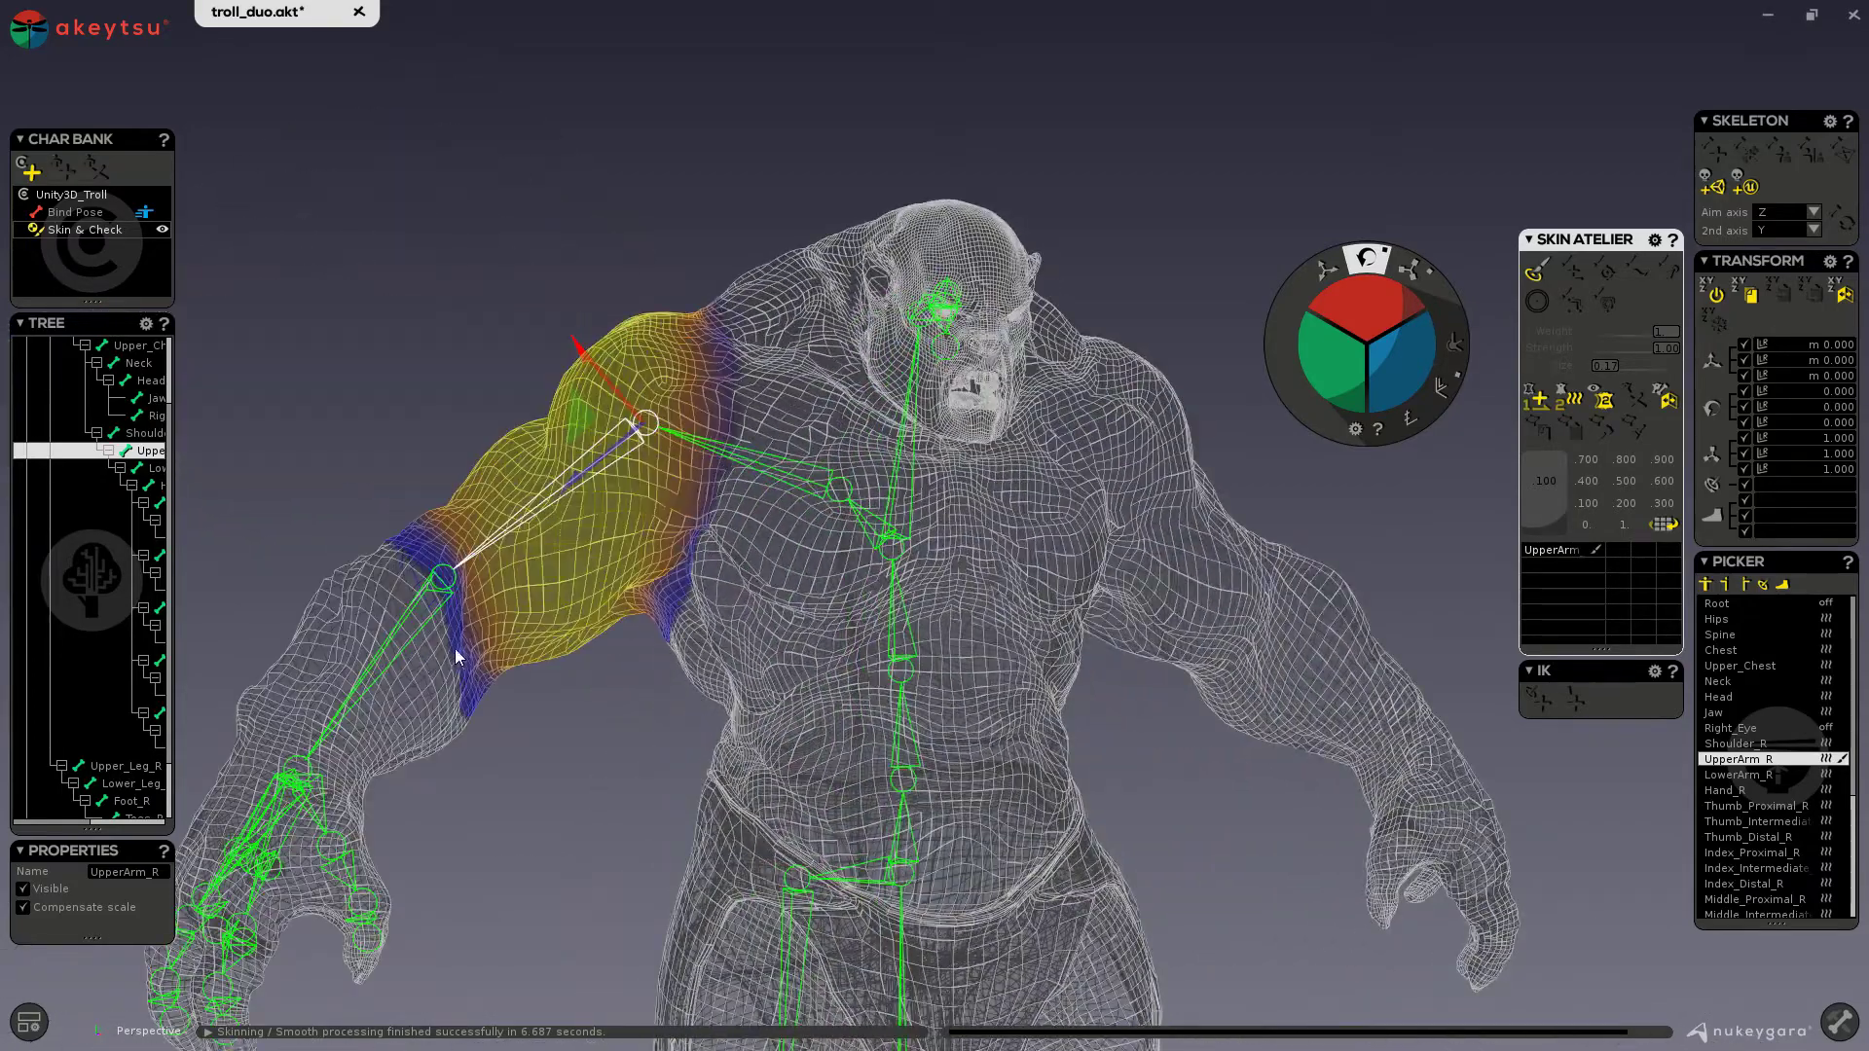
- Test the Upper_Chest bone by rotating it about -39 degrees around X and also around Y, undoing each rotation
scroll(542, 718, "up", 3)
left_click(751, 489)
right_click_drag(596, 671, 762, 603)
scroll(1142, 700, "down", 5)
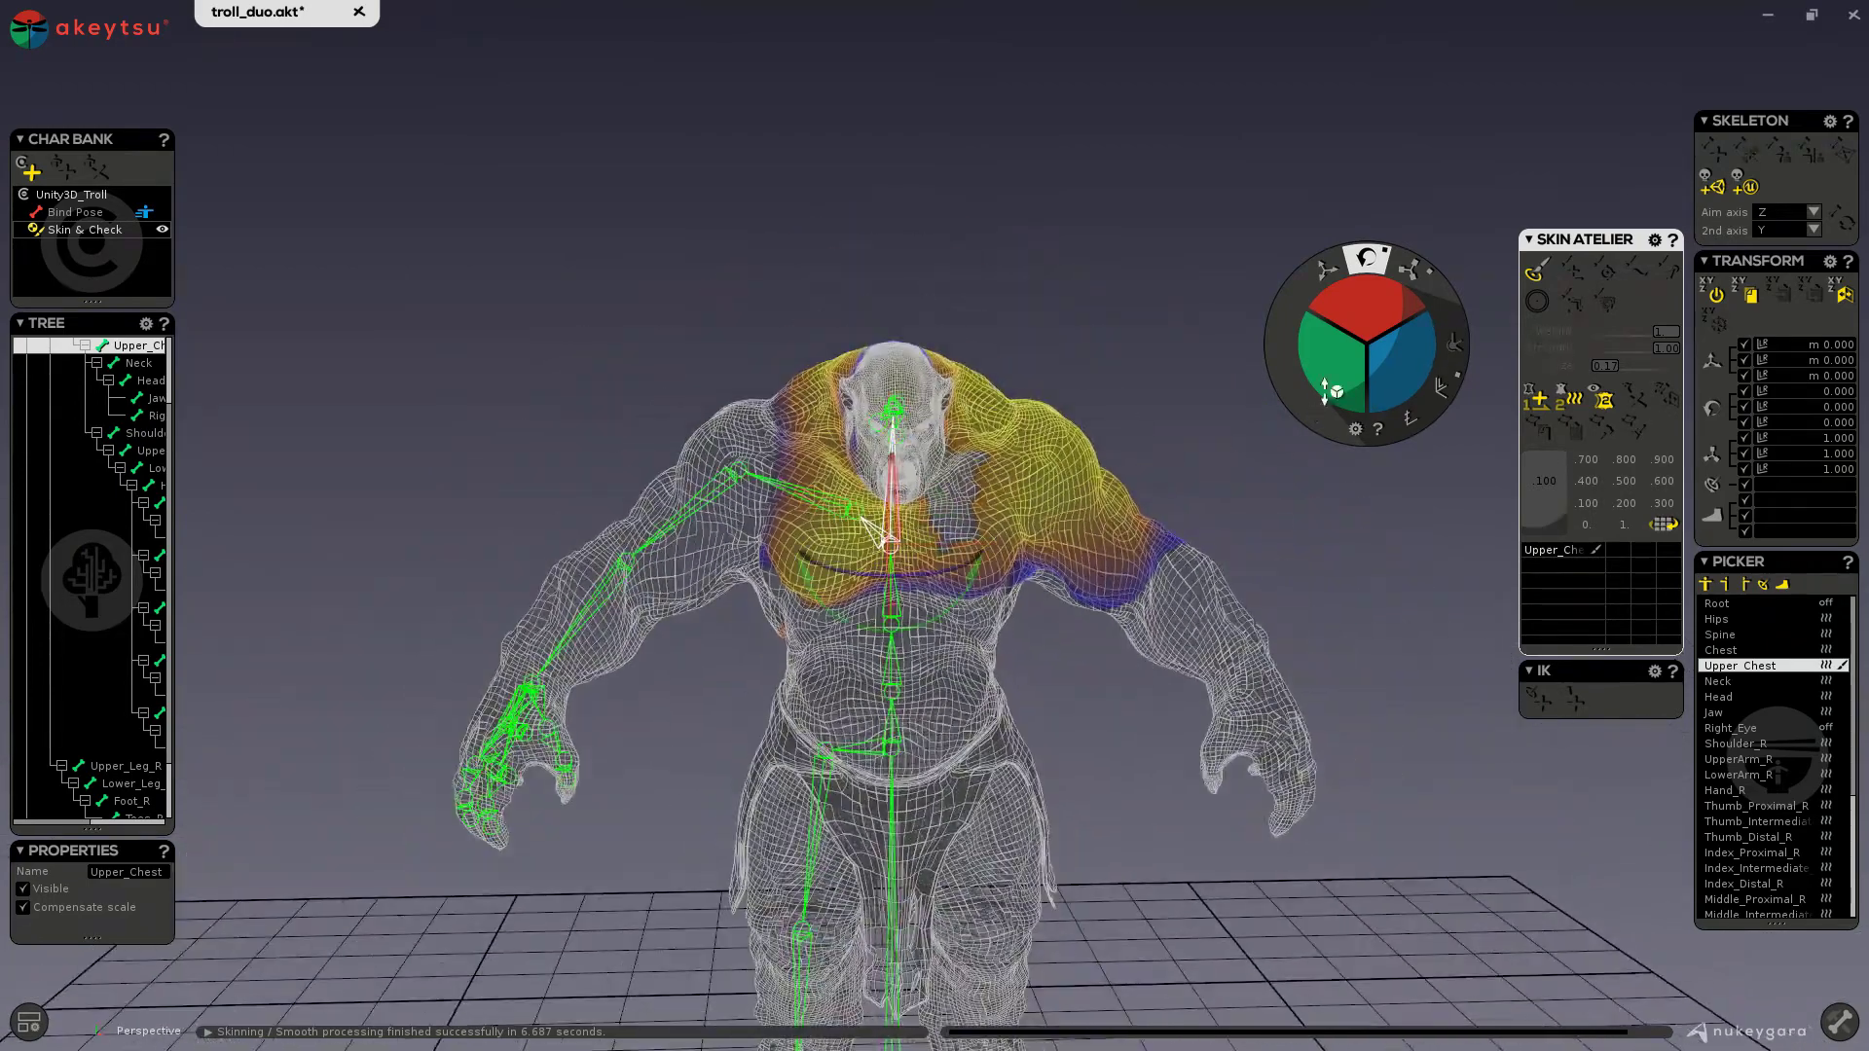
left_click_drag(1374, 292, 1379, 275)
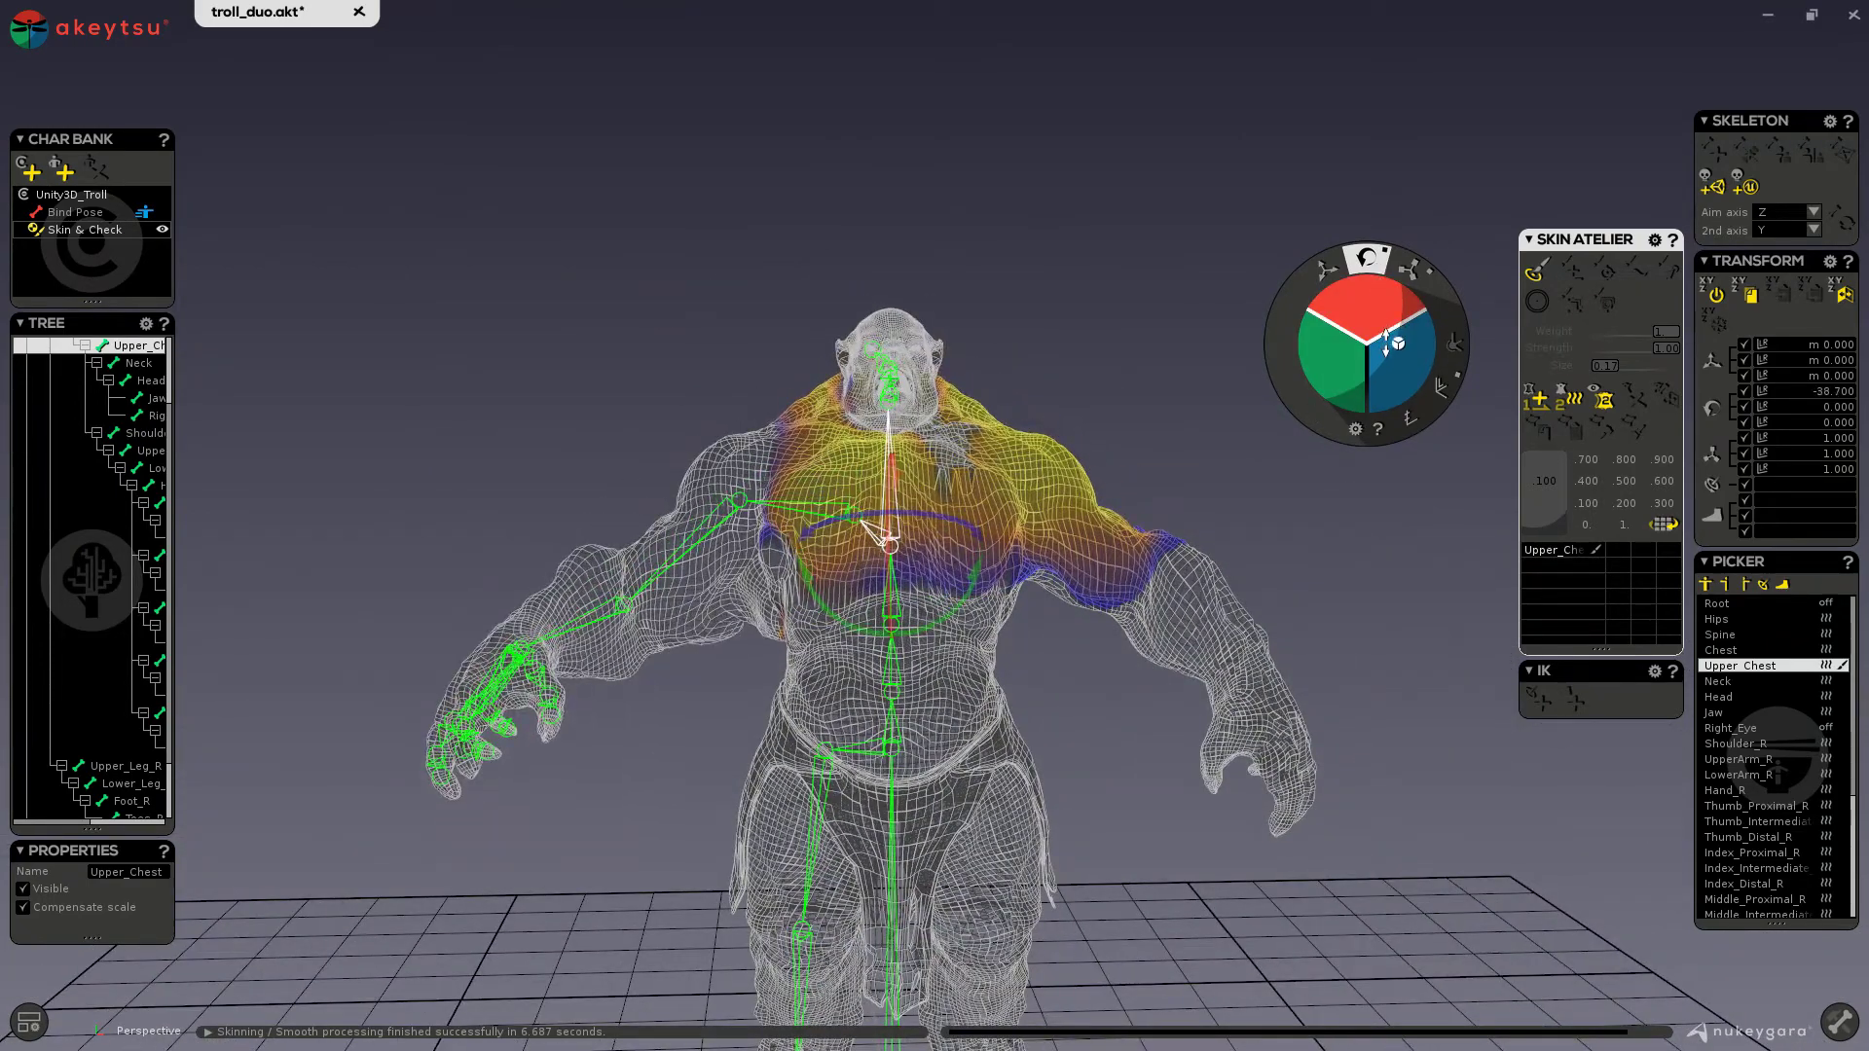
key("ctrl+z")
scroll(1266, 497, "up", 3)
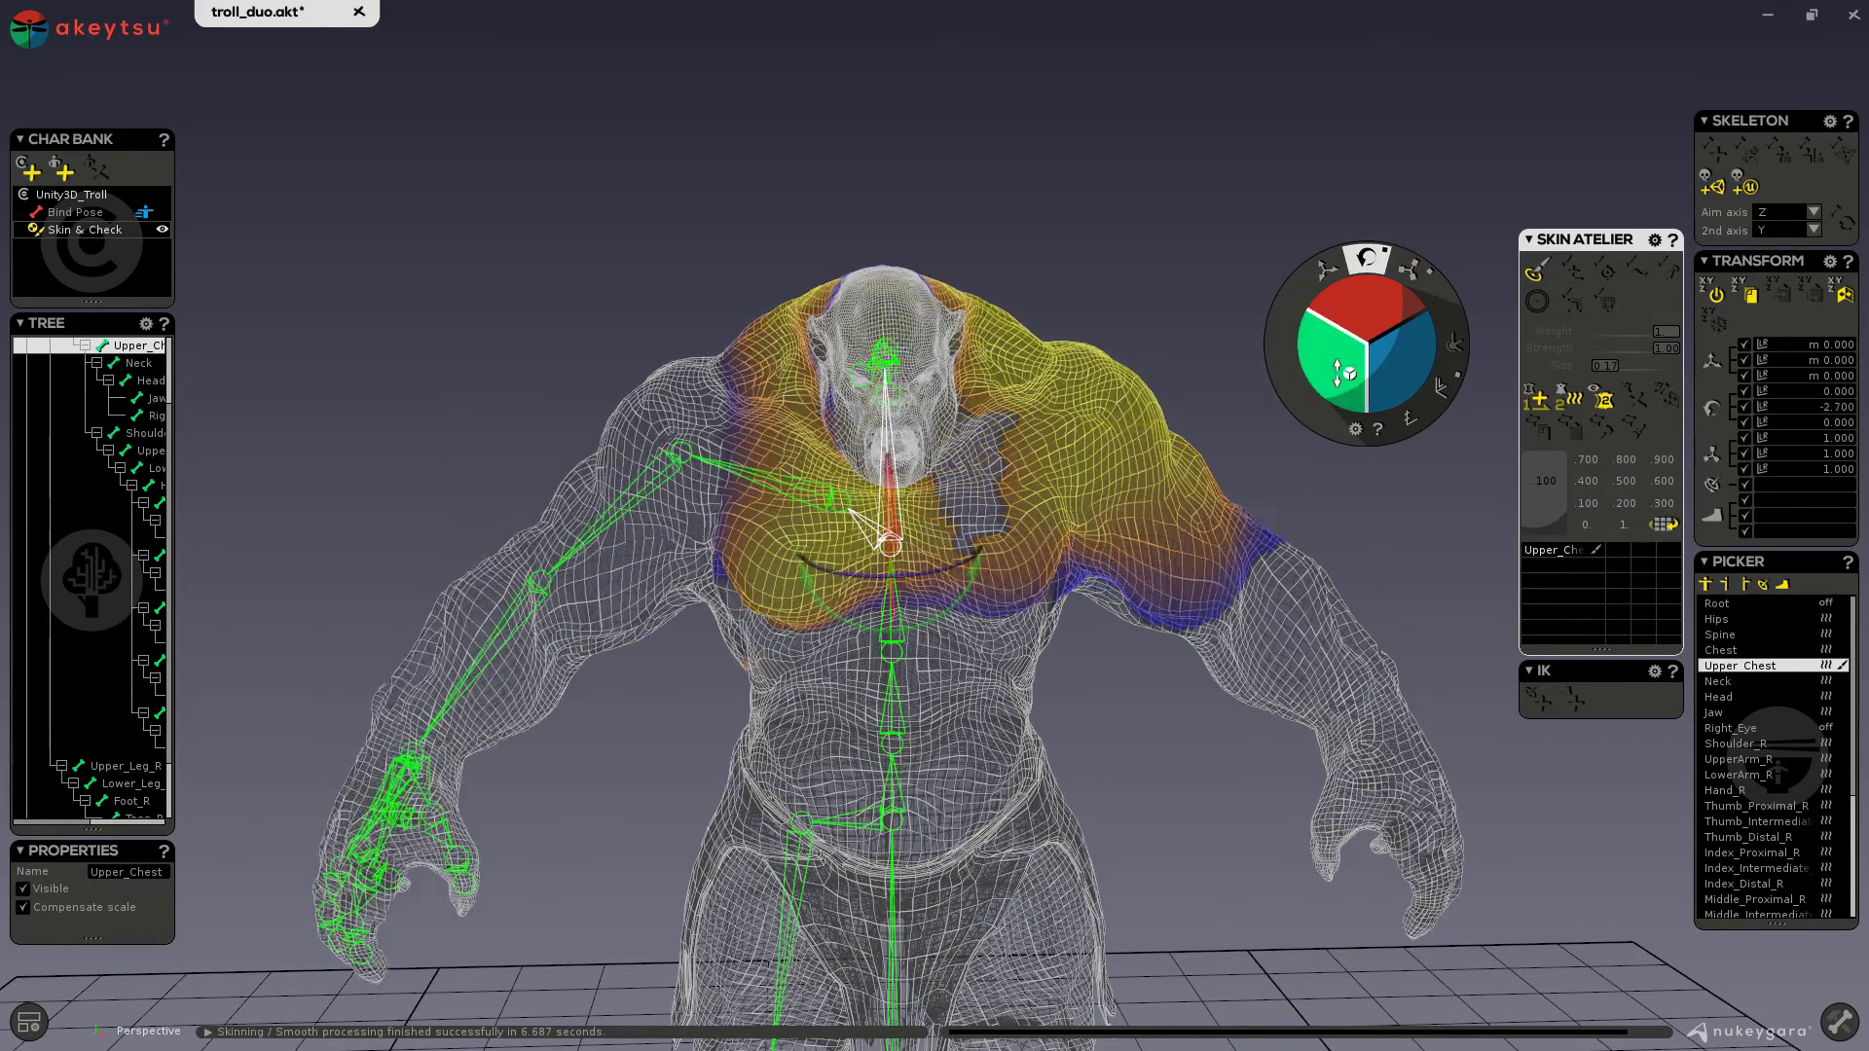
left_click_drag(1348, 383, 1323, 340)
key("ctrl+z")
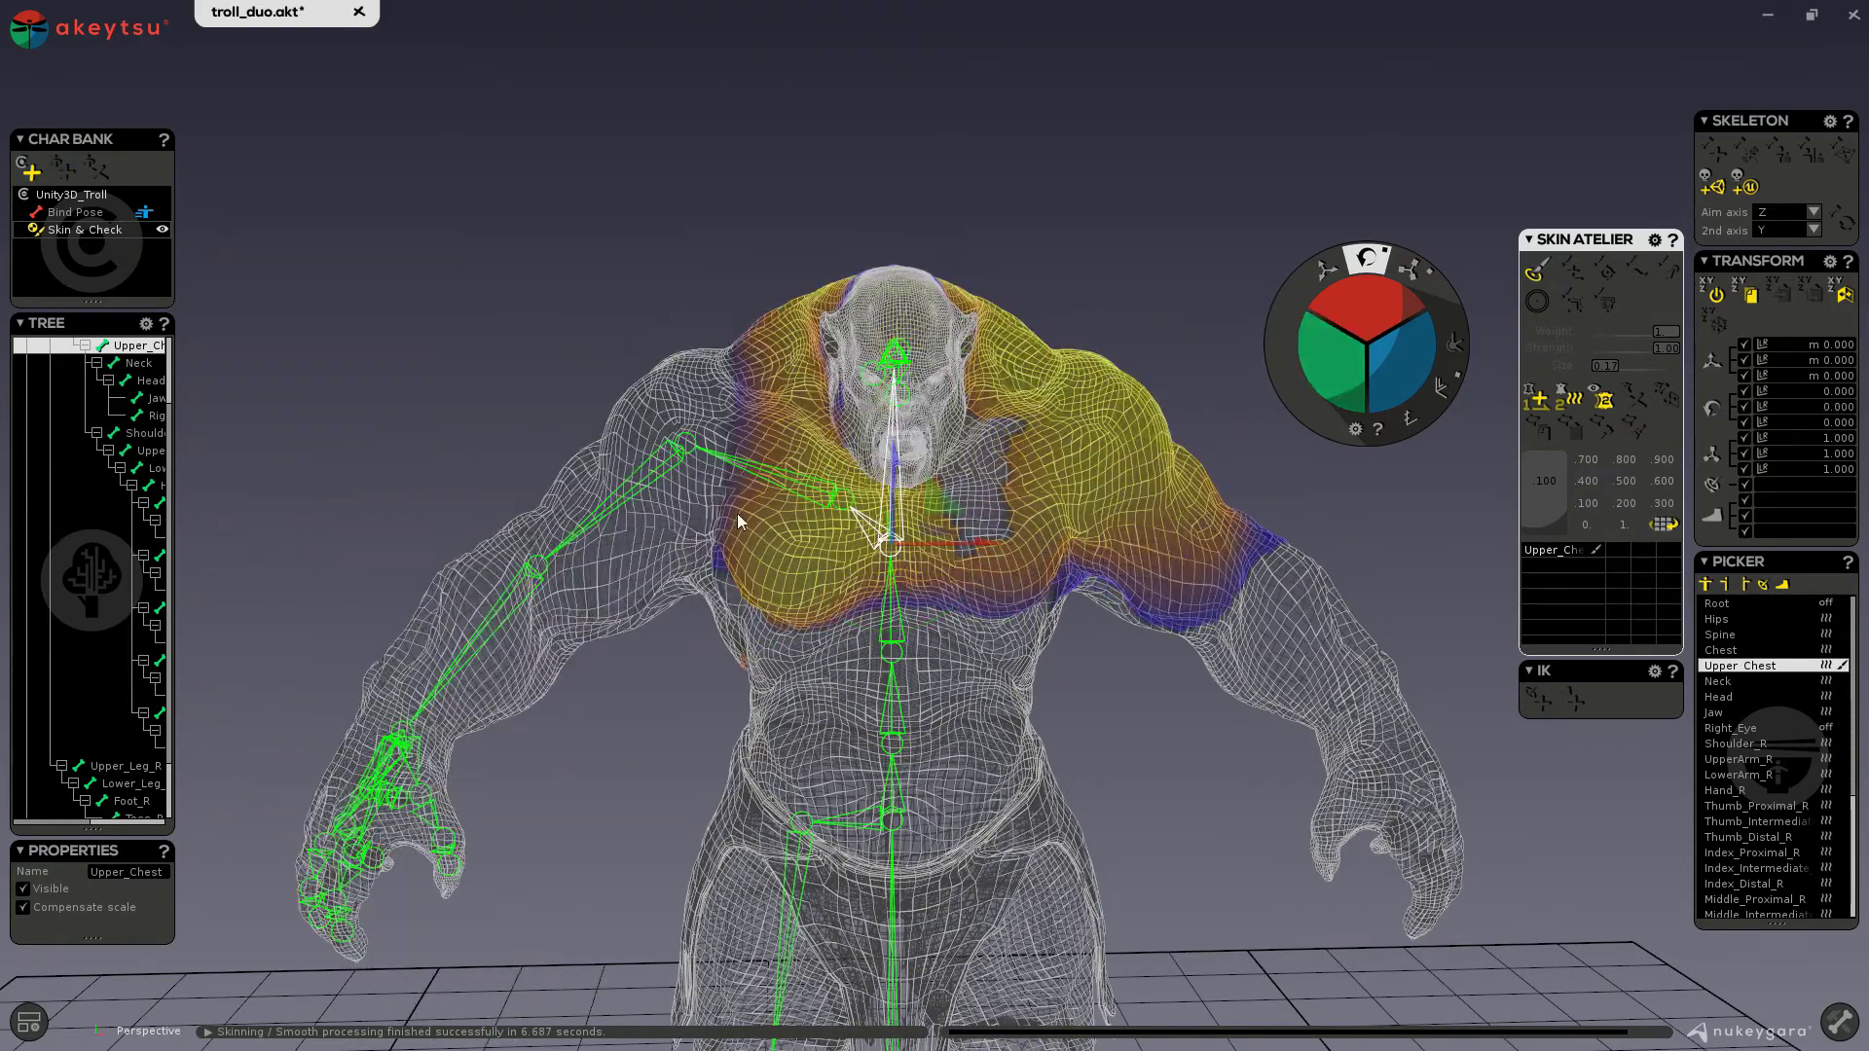
- Select the Shoulder_R bone and examine its smoothed weights around the shoulder and chest
middle_click_drag(505, 469, 794, 542)
left_click(603, 565)
left_click(798, 540)
middle_click_drag(1372, 317, 791, 645)
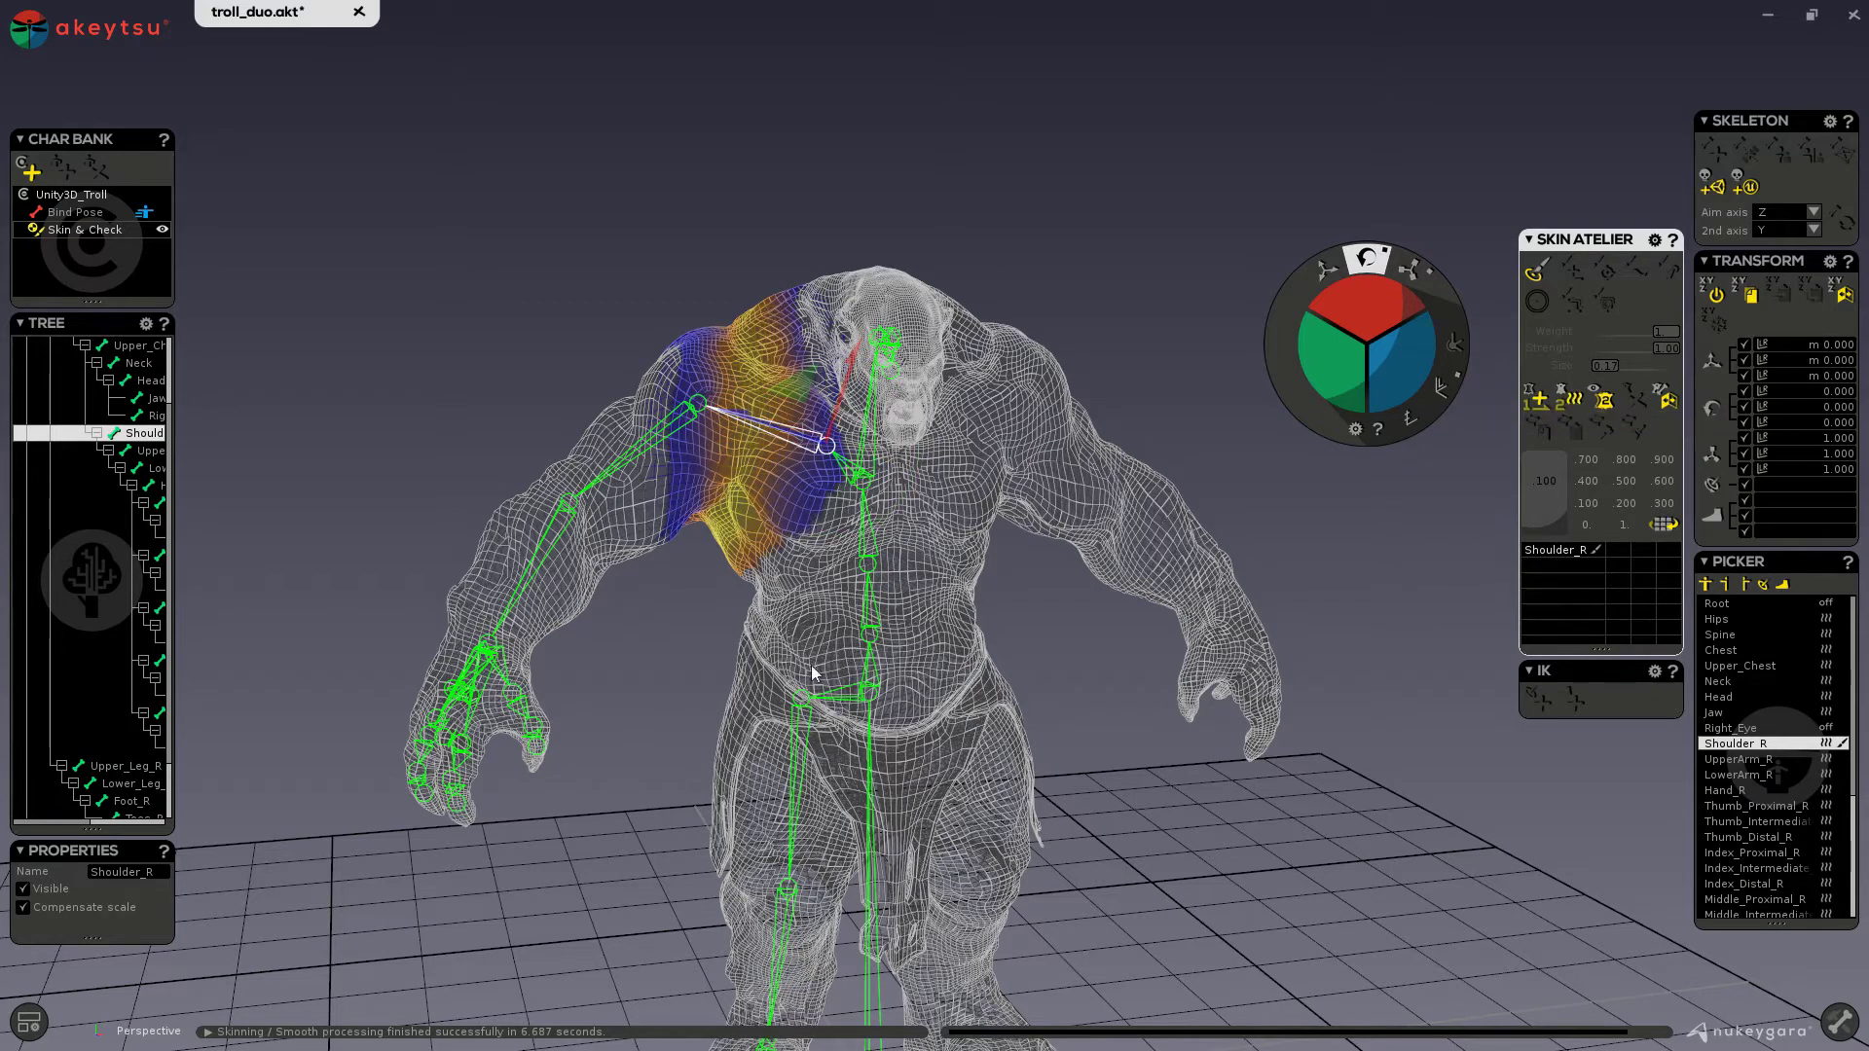
scroll(619, 692, "up", 5)
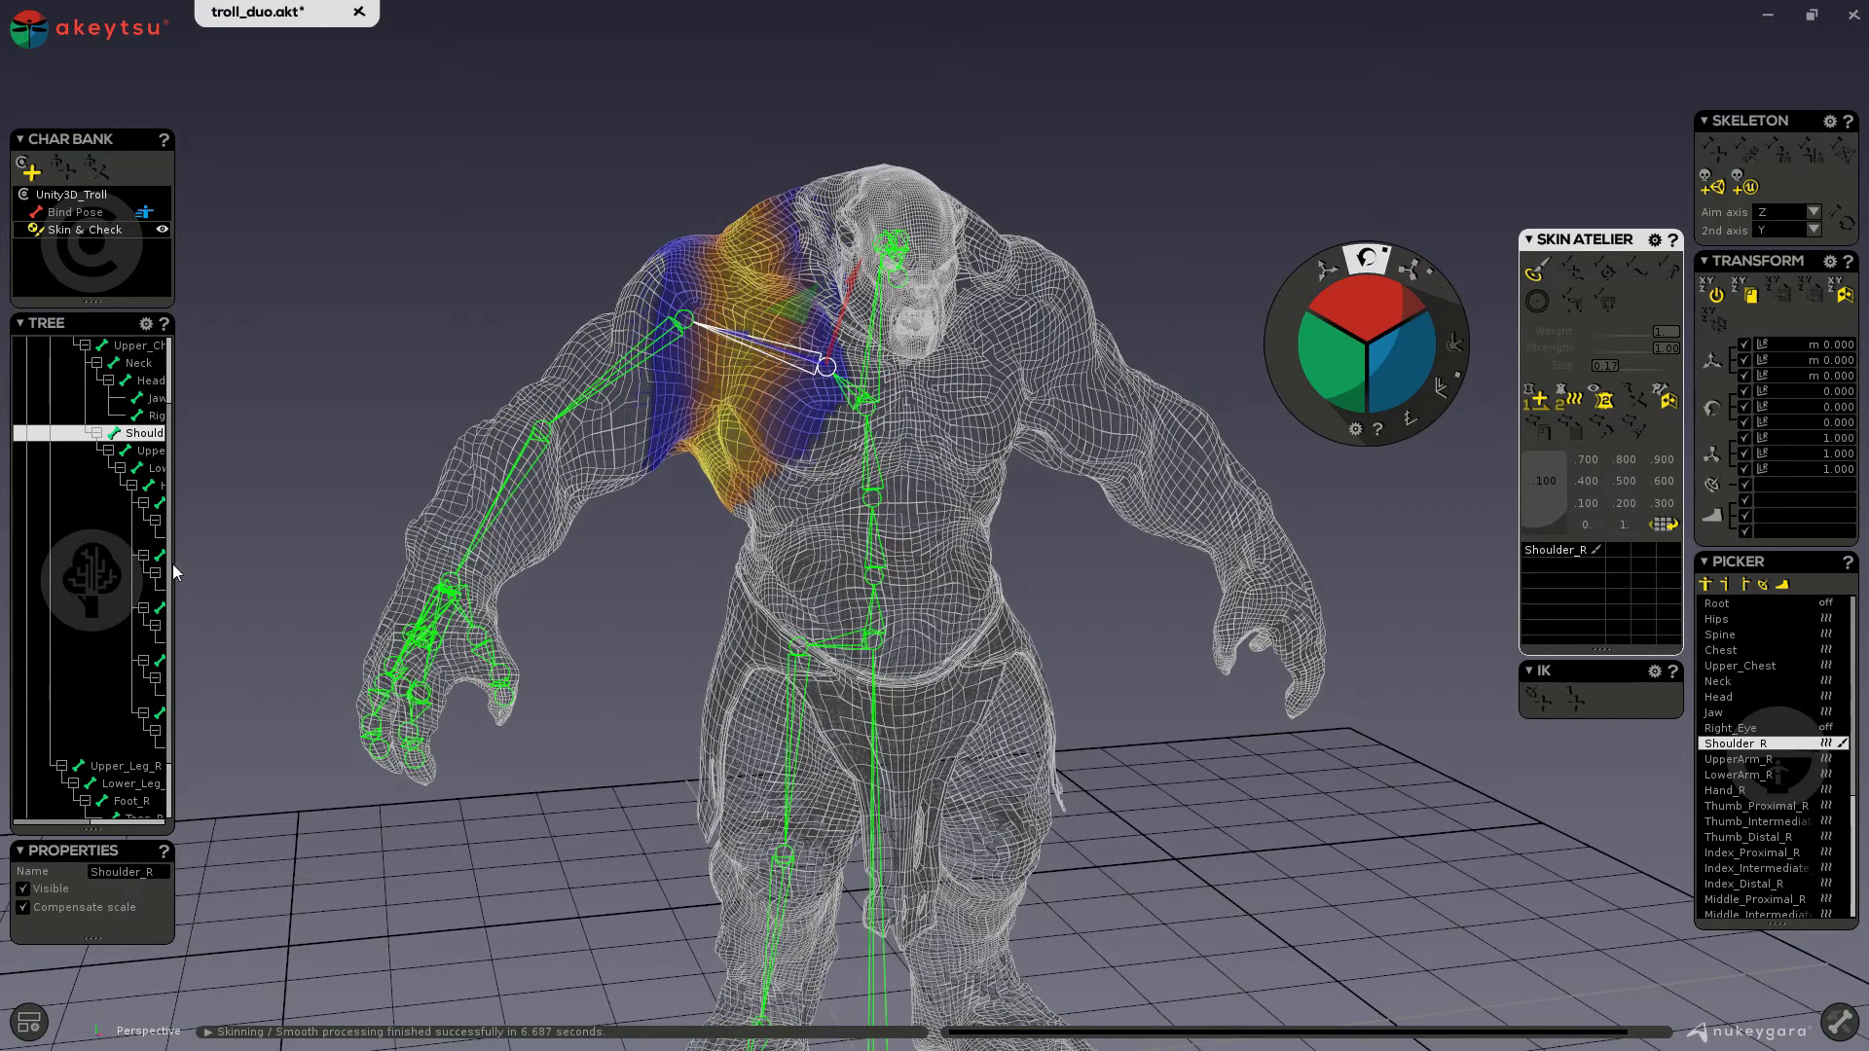
- Detach the skin from the polySurface2, polySurface4 and polySurface9 meshes, and select the Spine bone
scroll(122, 682, "down", 2)
left_click(112, 766)
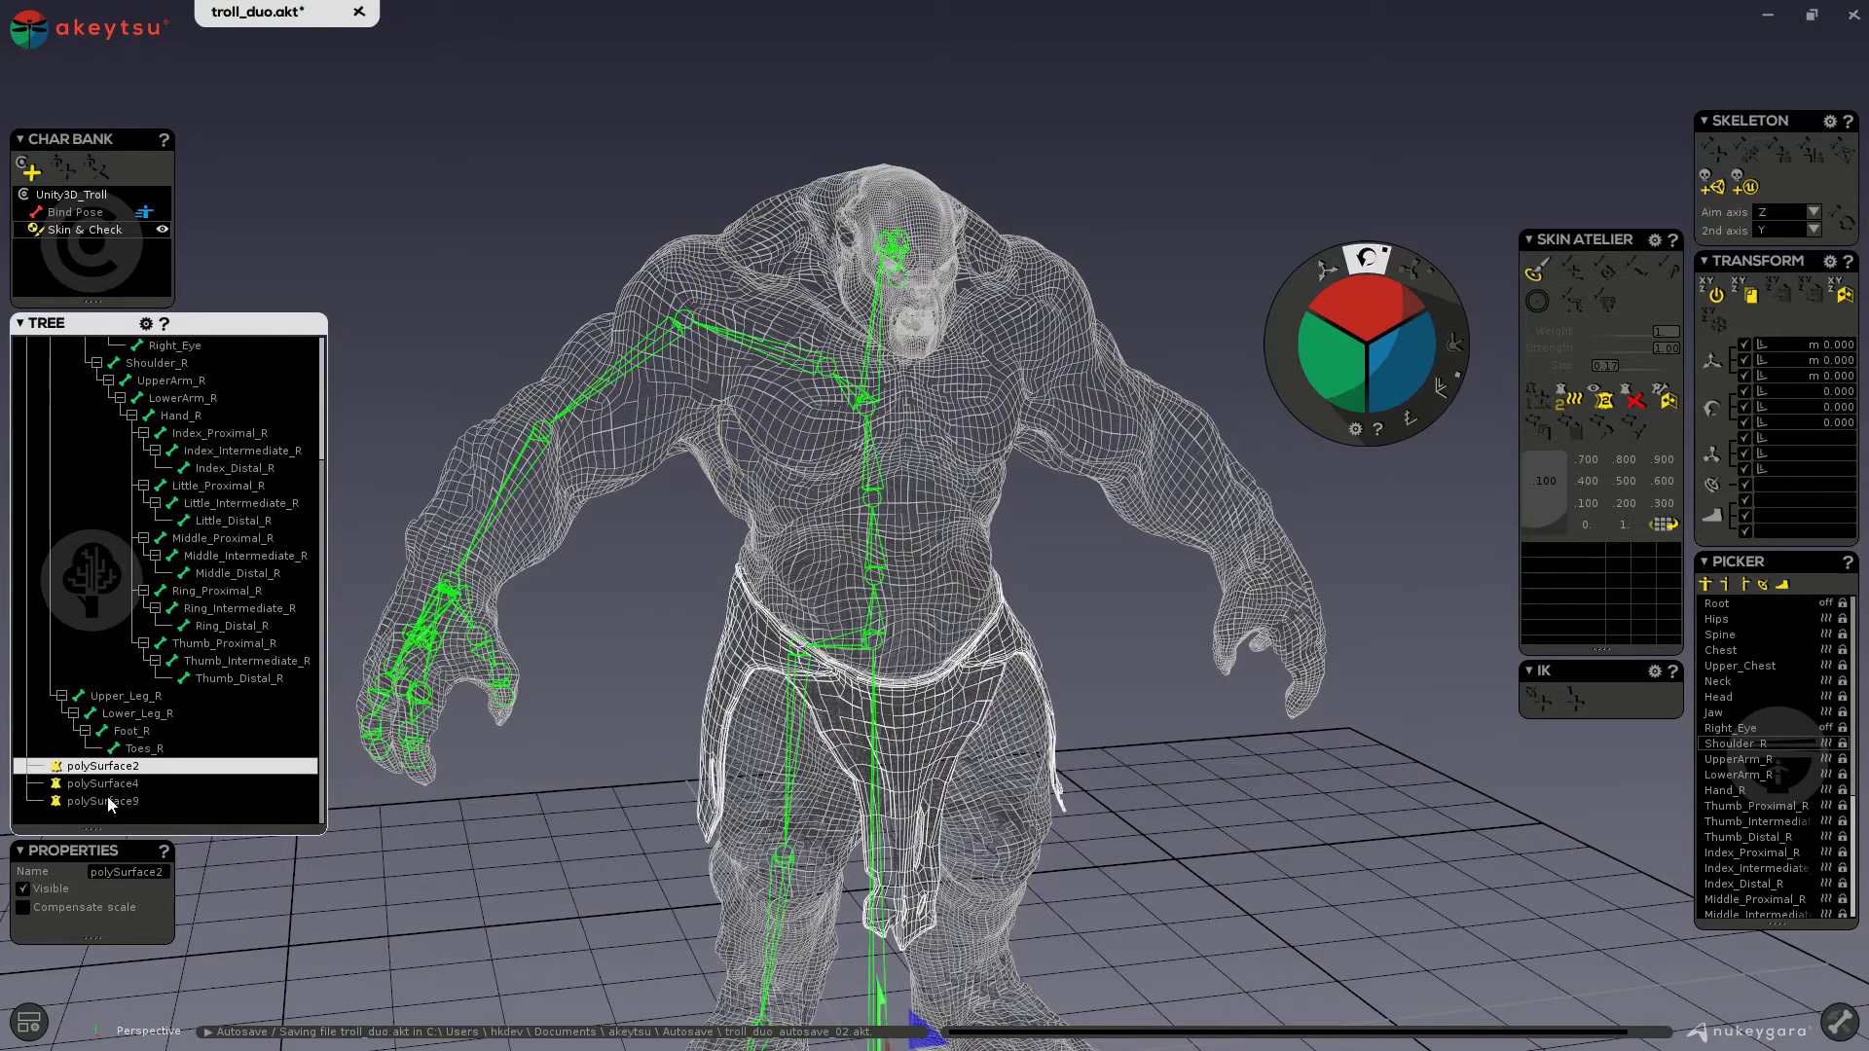
left_click(109, 801, "shift")
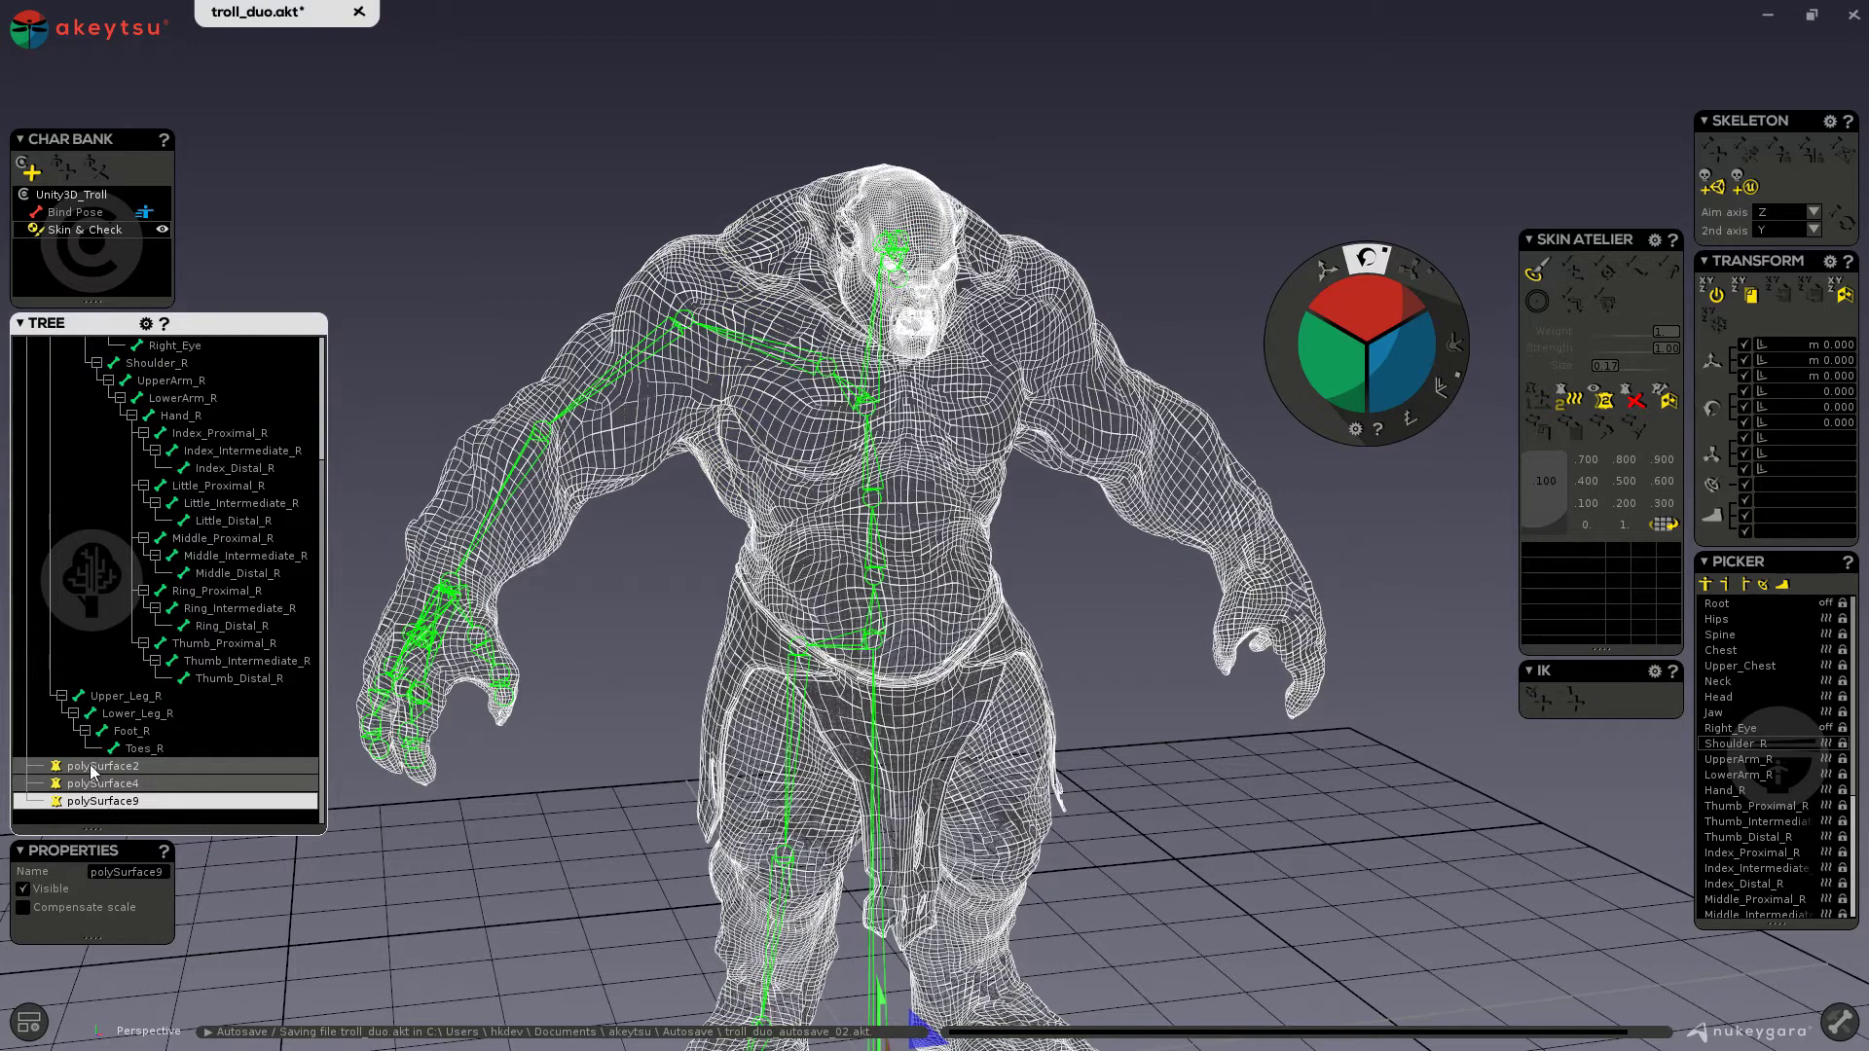
left_click(1635, 401)
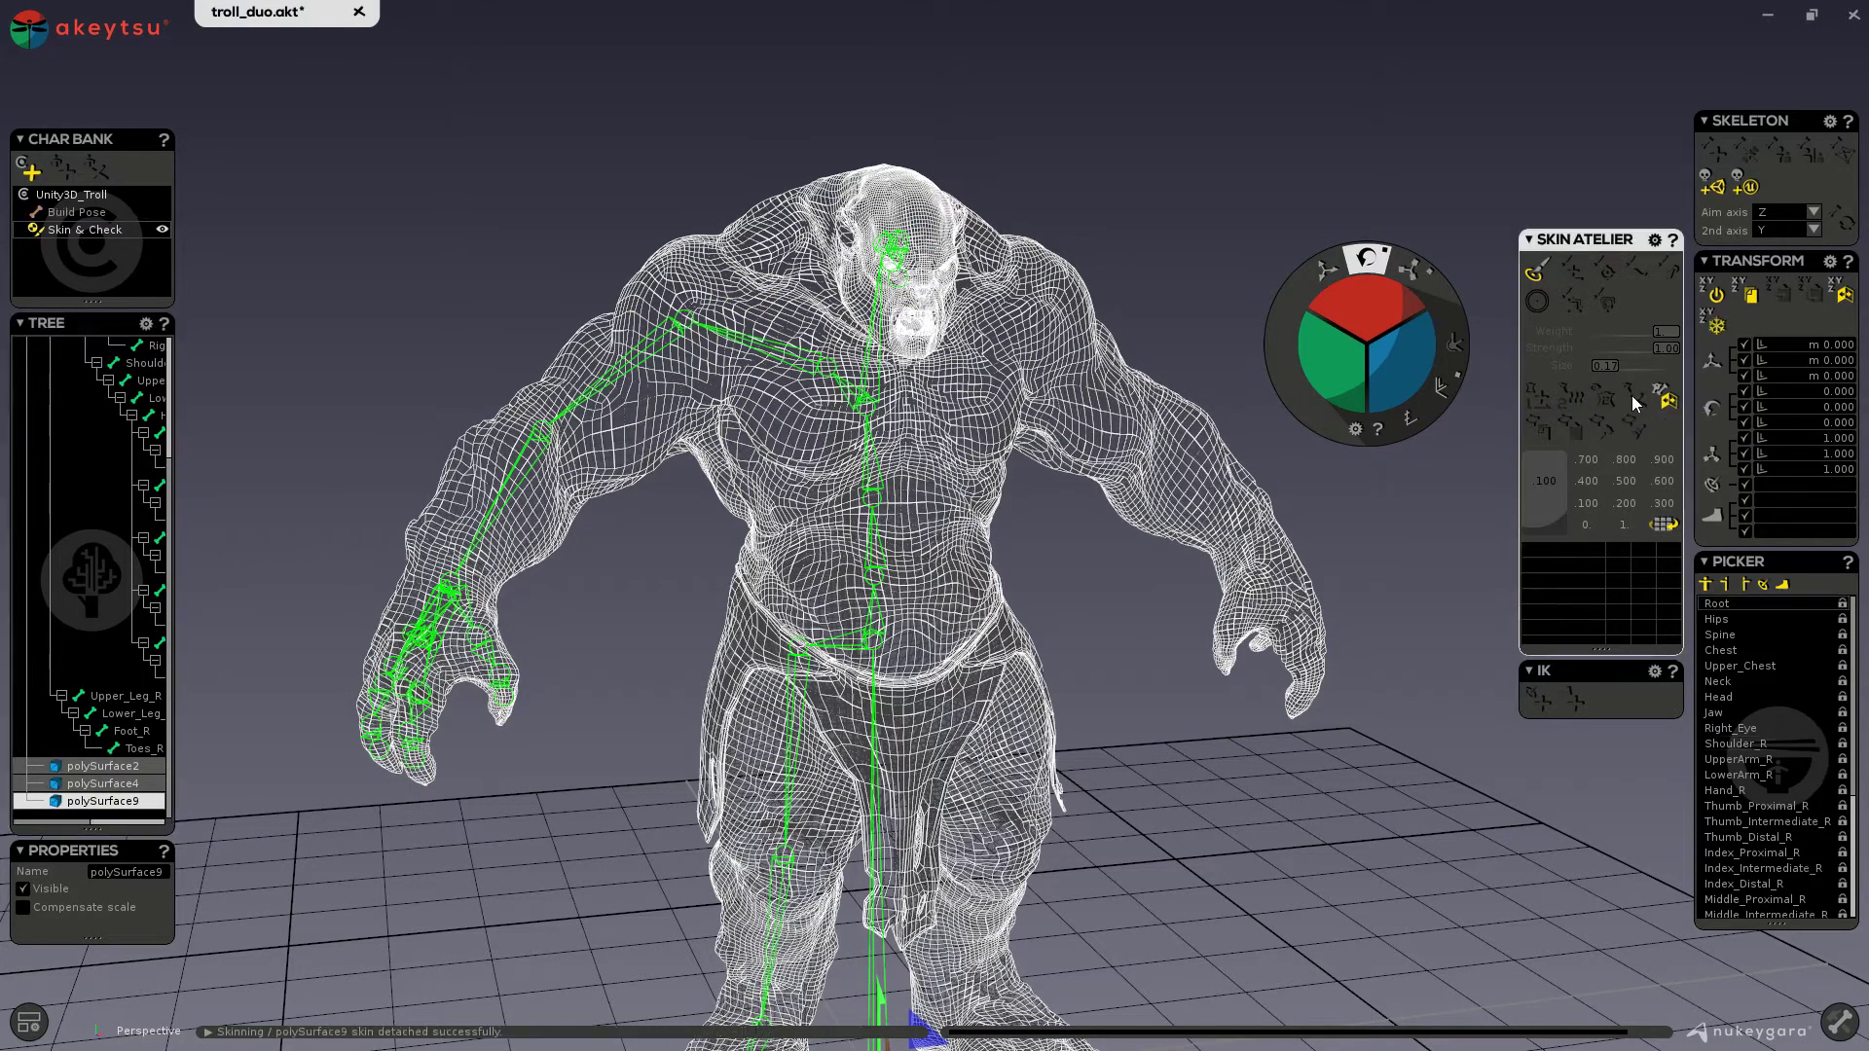
left_click(751, 577)
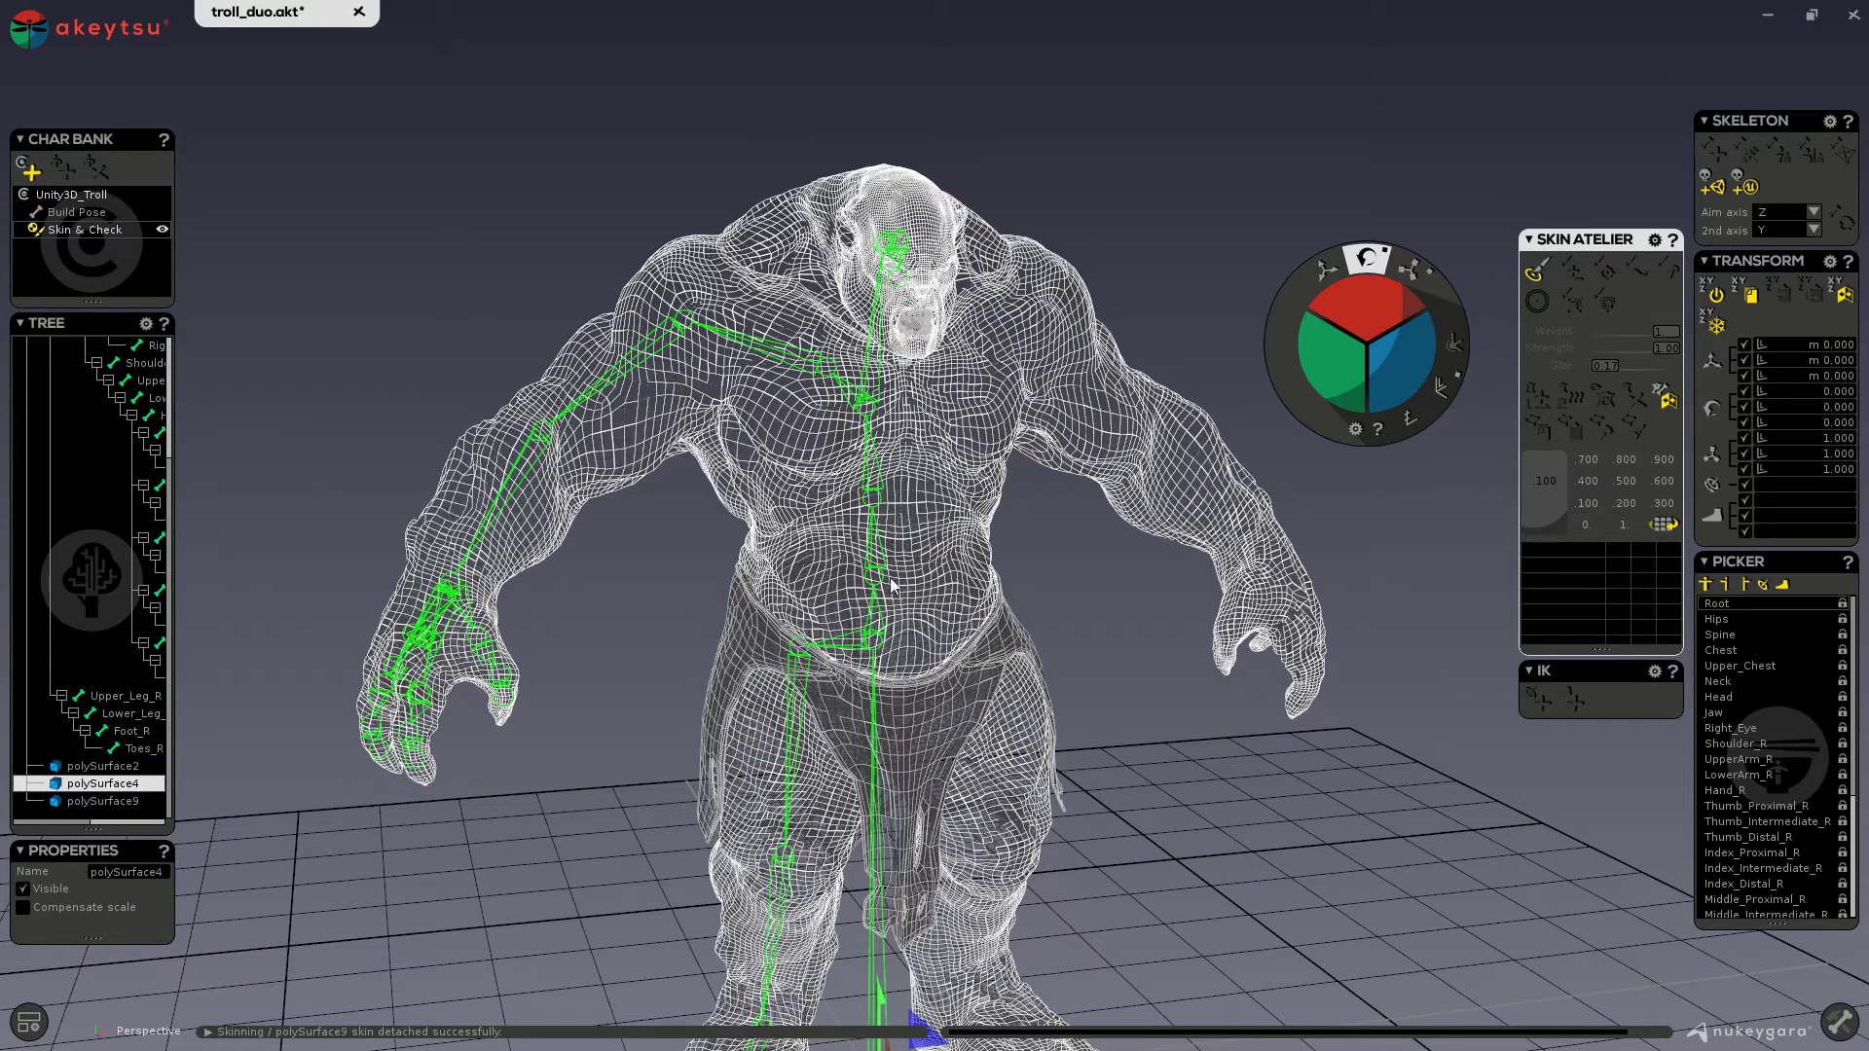
left_click(887, 655)
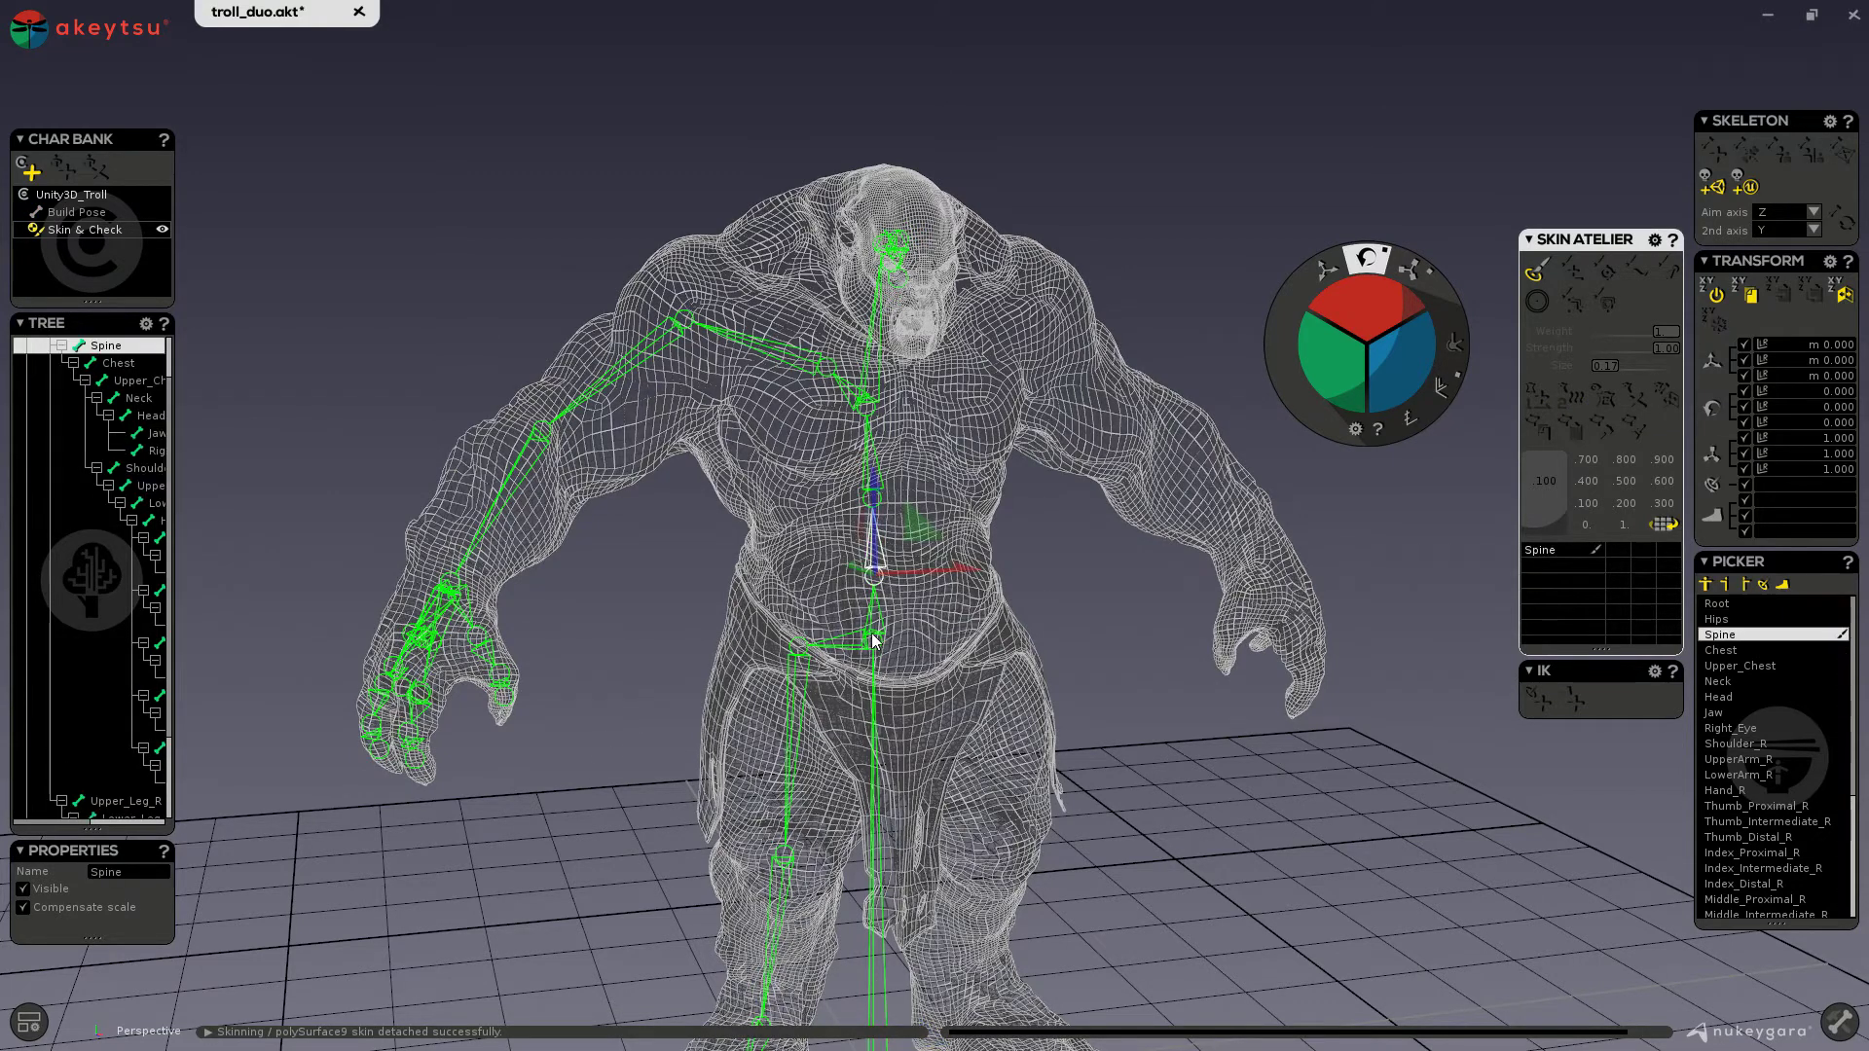
- Undo the skin detachment, and move and enlarge the hierarchy tree to show the troll's full skeleton and its three meshes
left_click(800, 650)
left_click(873, 783)
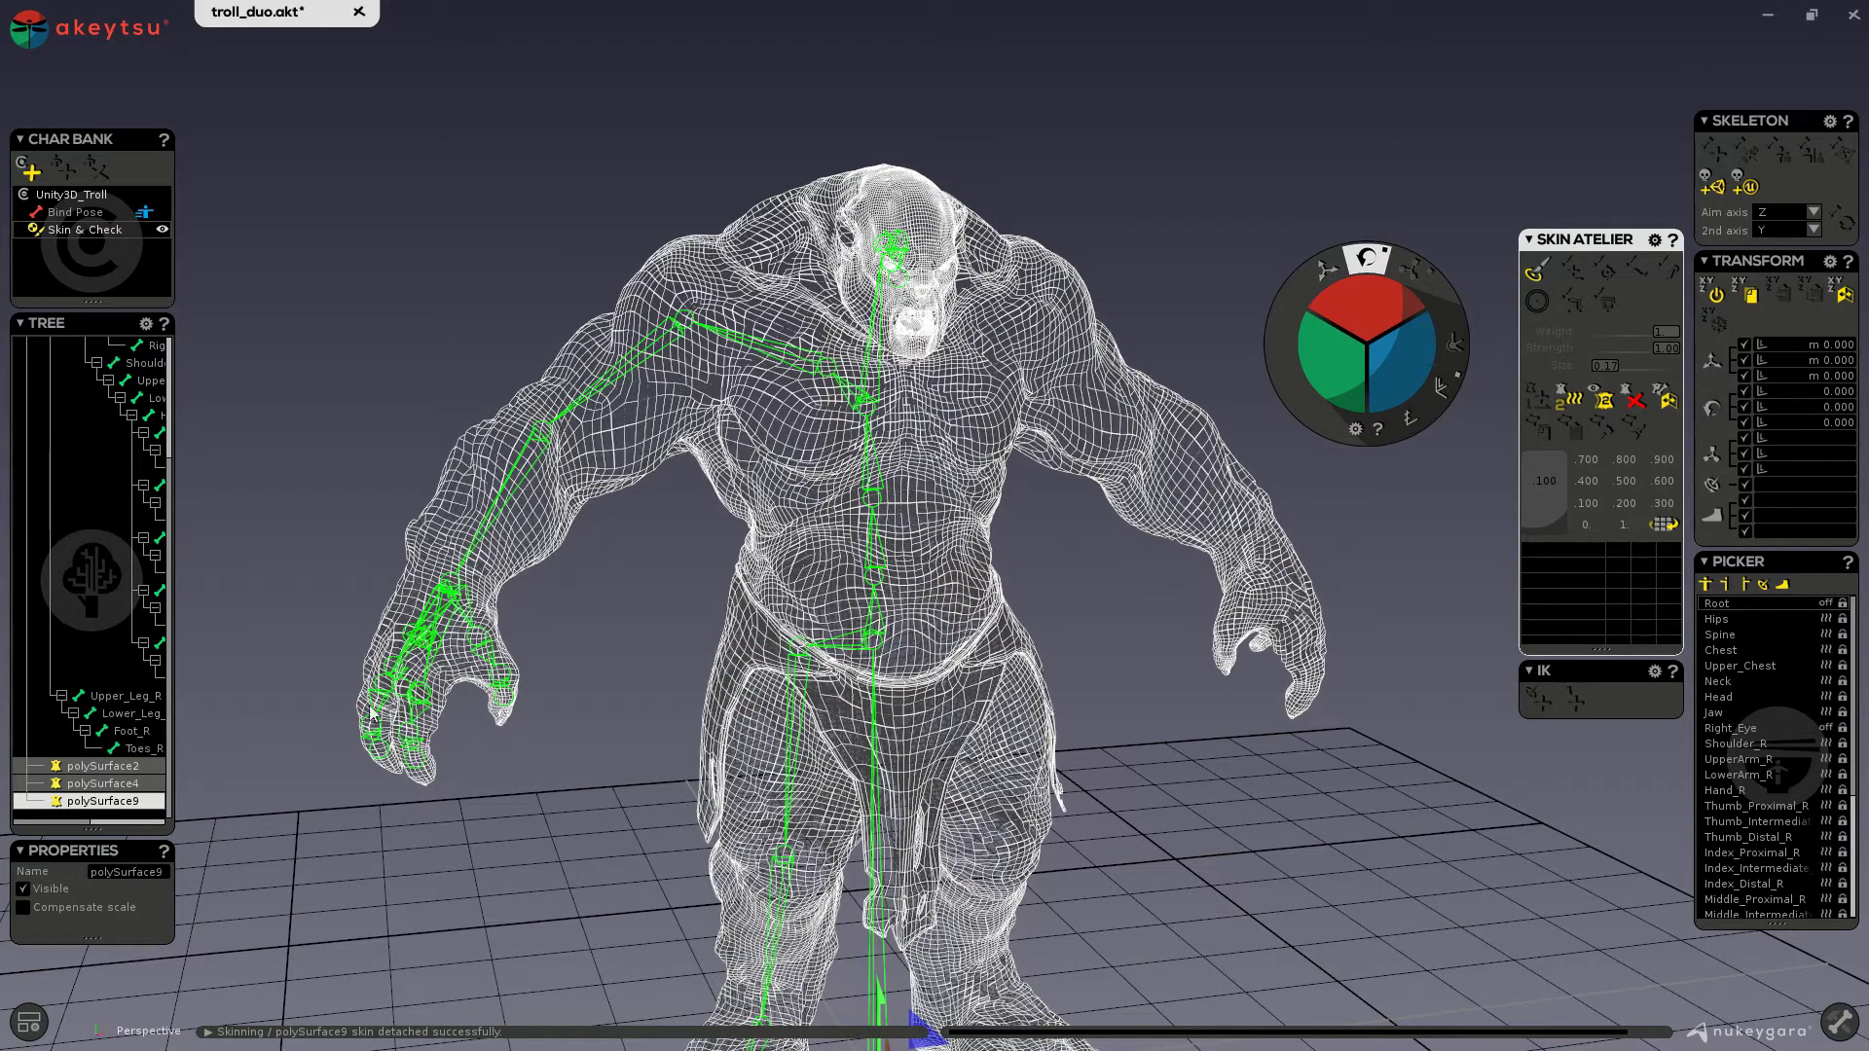
left_click_drag(126, 324, 465, 103)
left_click_drag(436, 610, 435, 864)
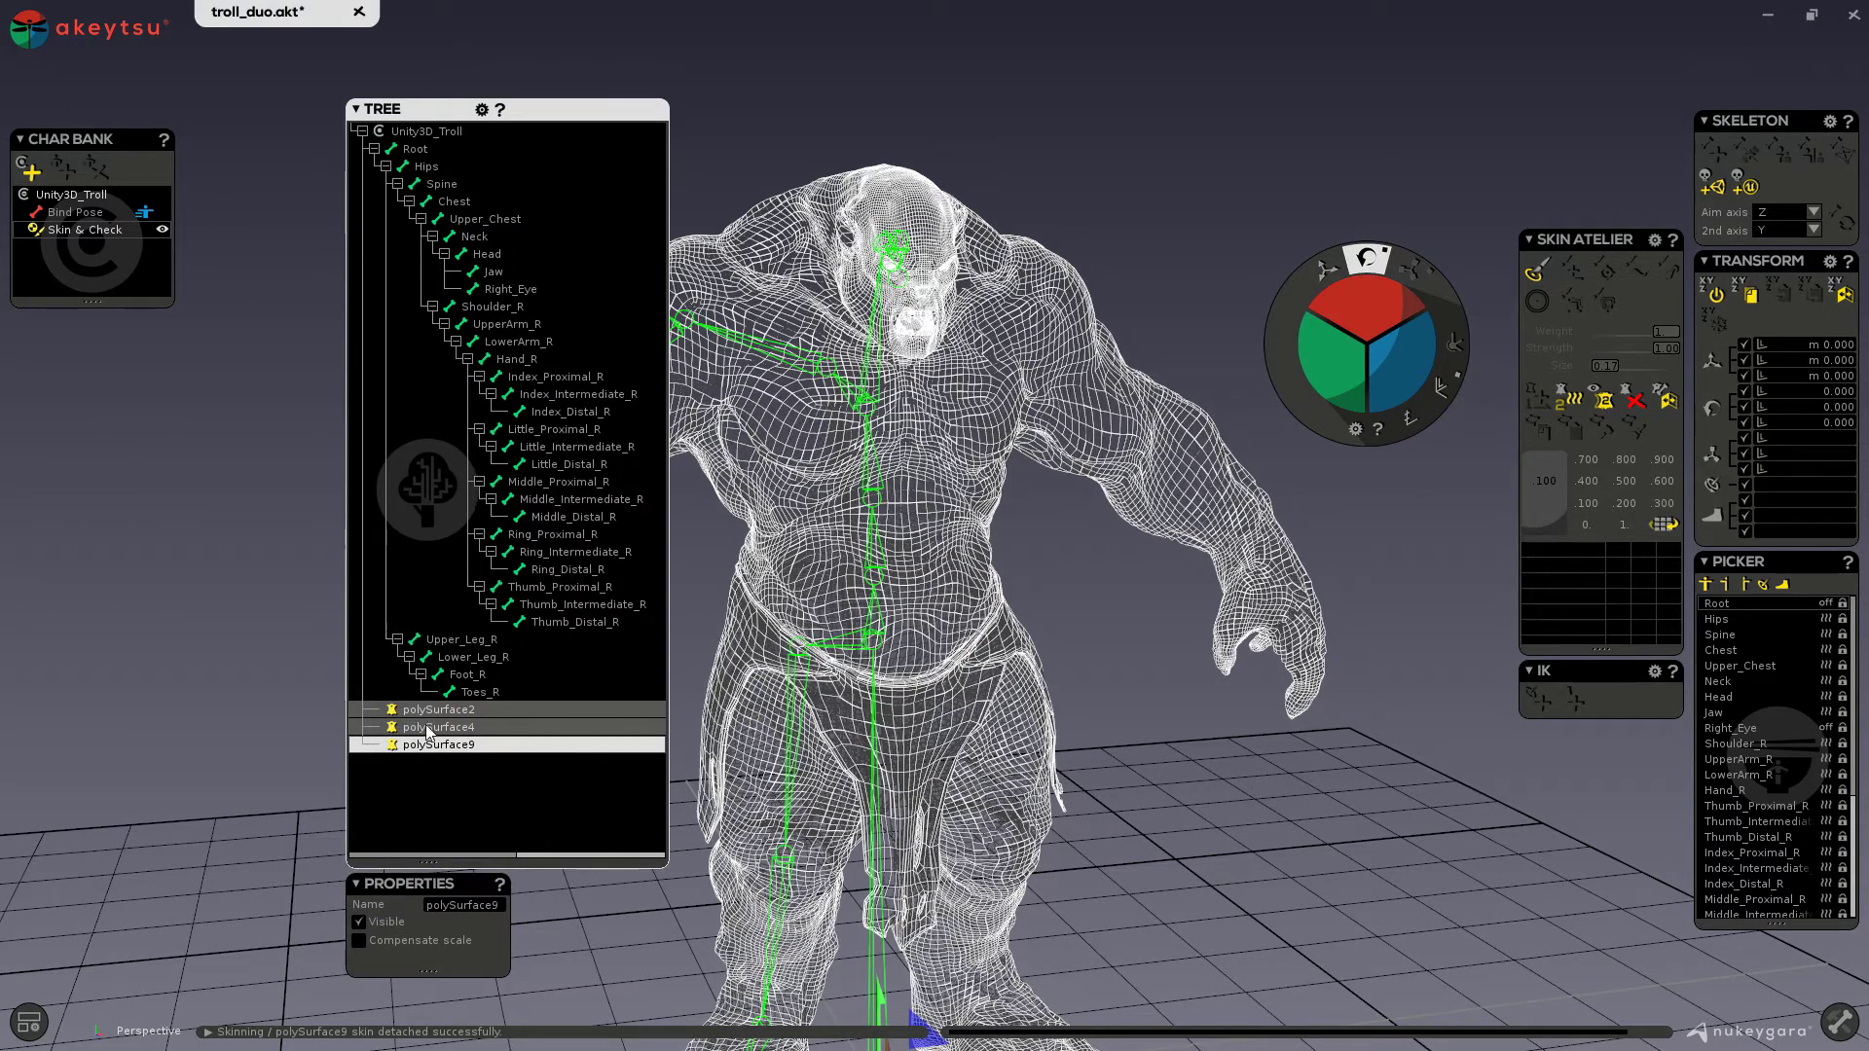
- Detach polySurface2, polySurface4 and polySurface9 from the Unity3D_Troll hierarchy, collapse the character's branch, select UpperArm_R, and undo the detachment
left_click_drag(429, 732, 417, 813)
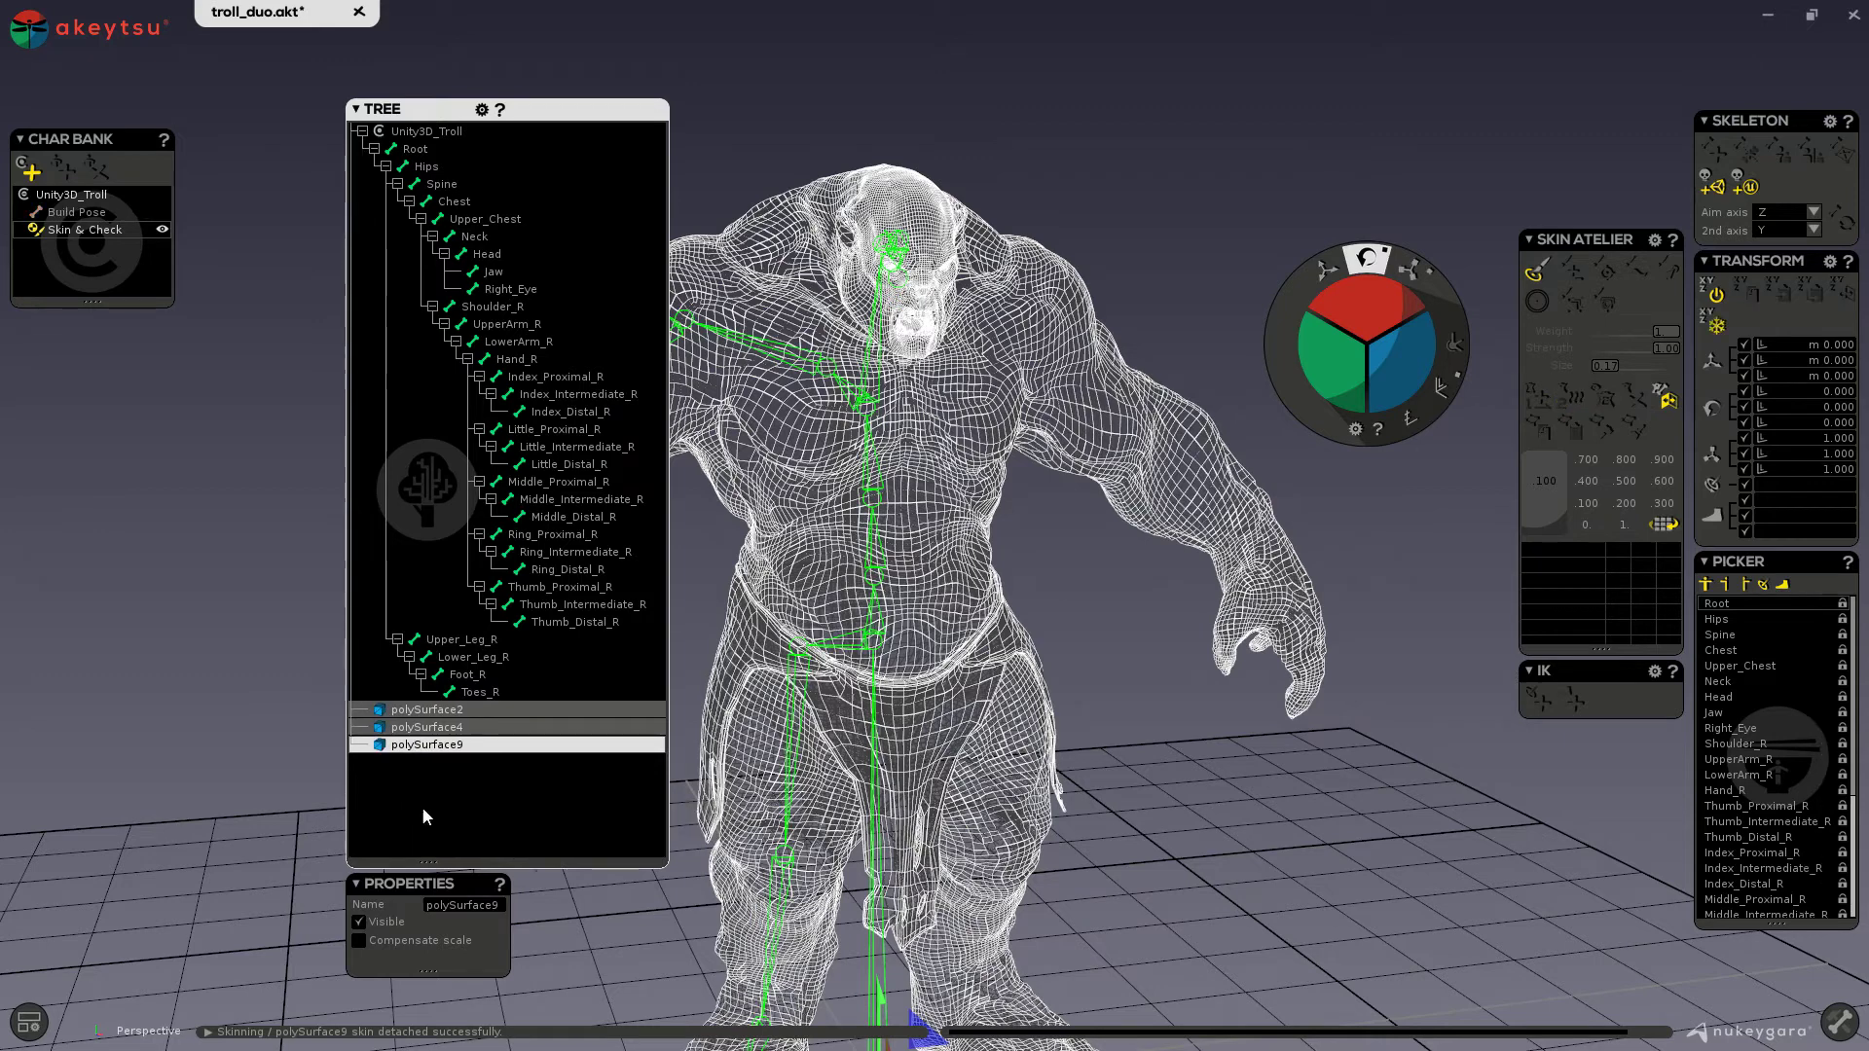
left_click(362, 131)
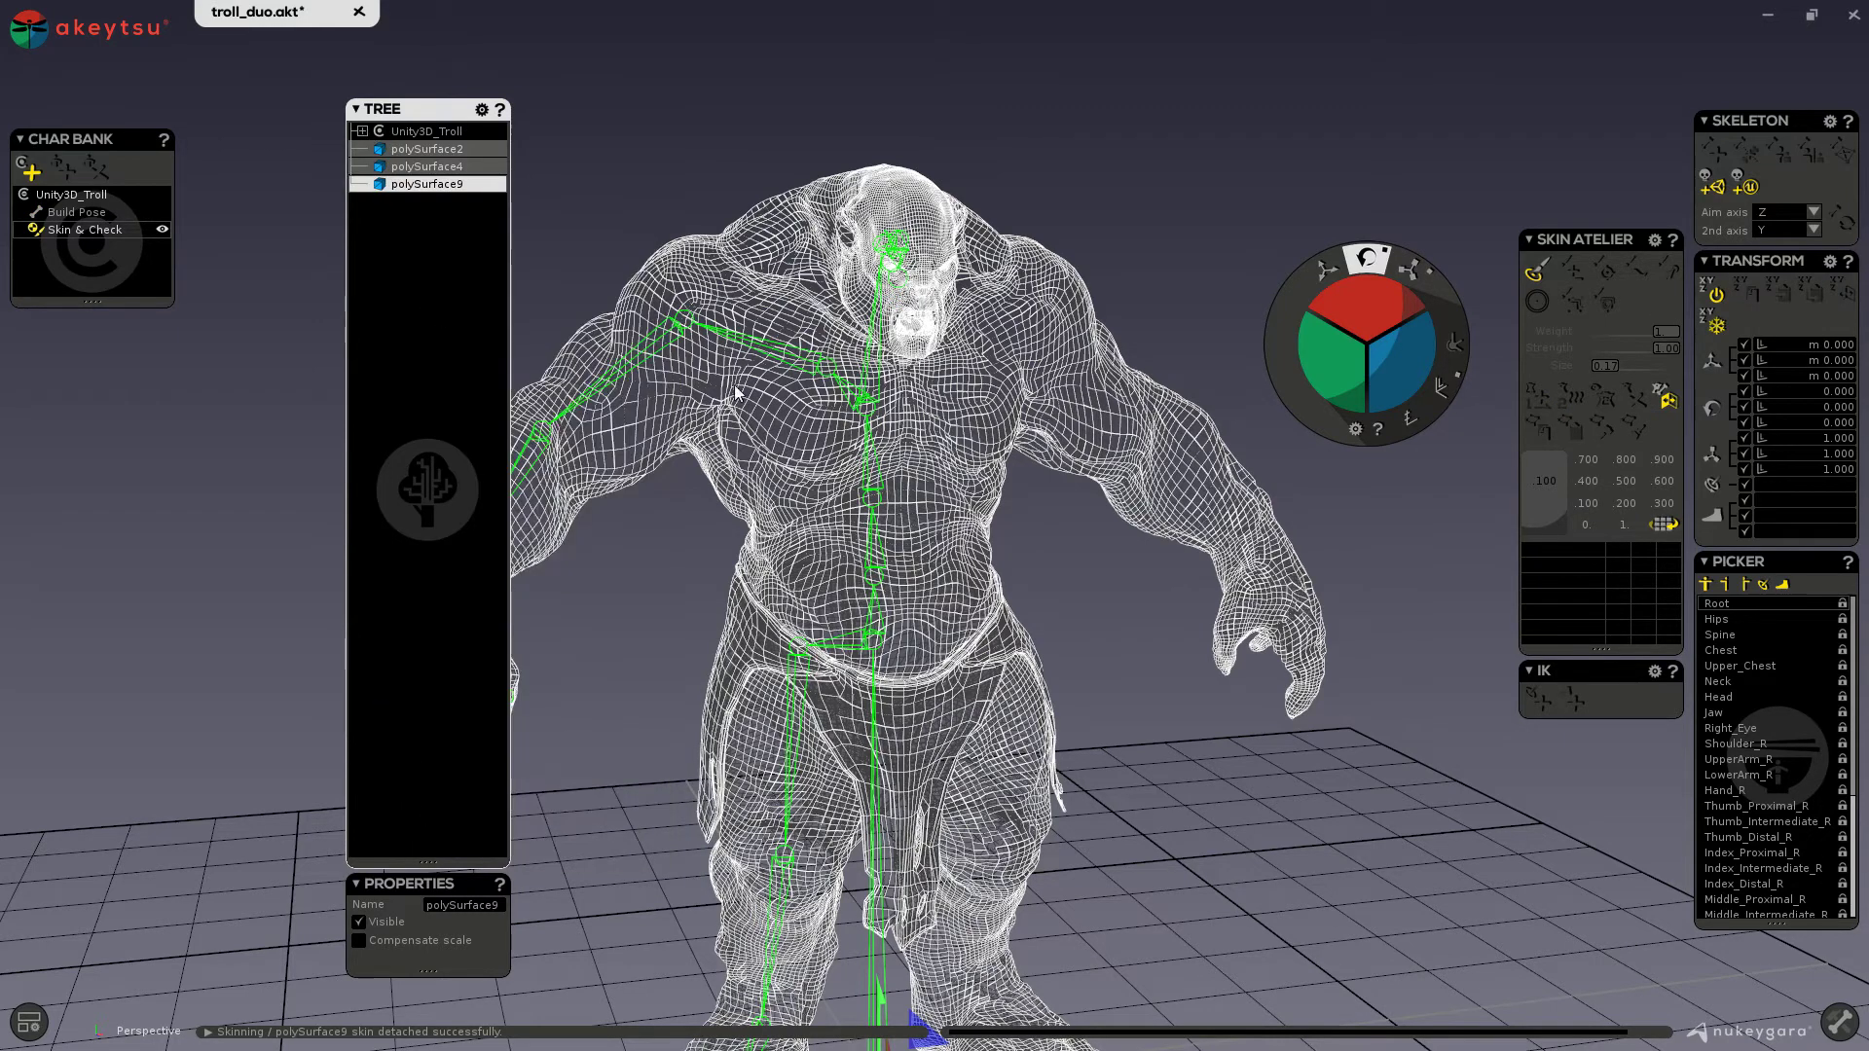
left_click(759, 337)
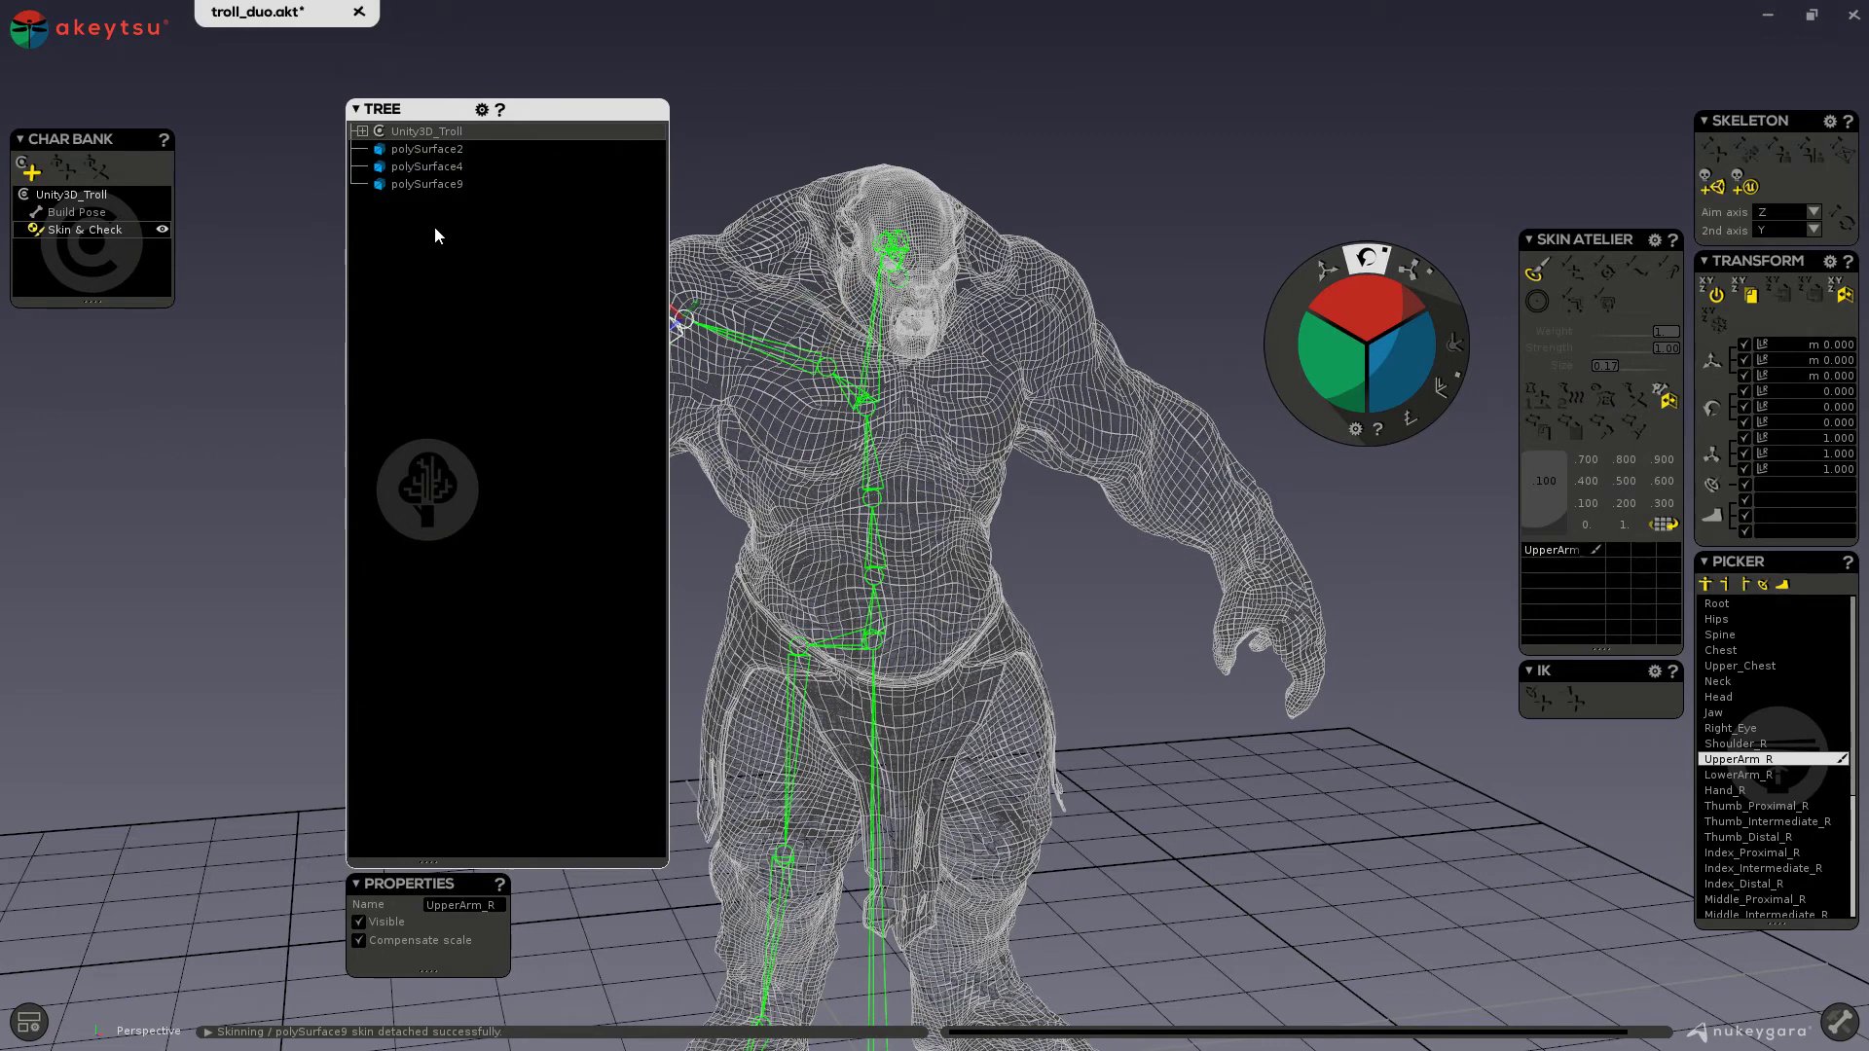
key("ctrl+z")
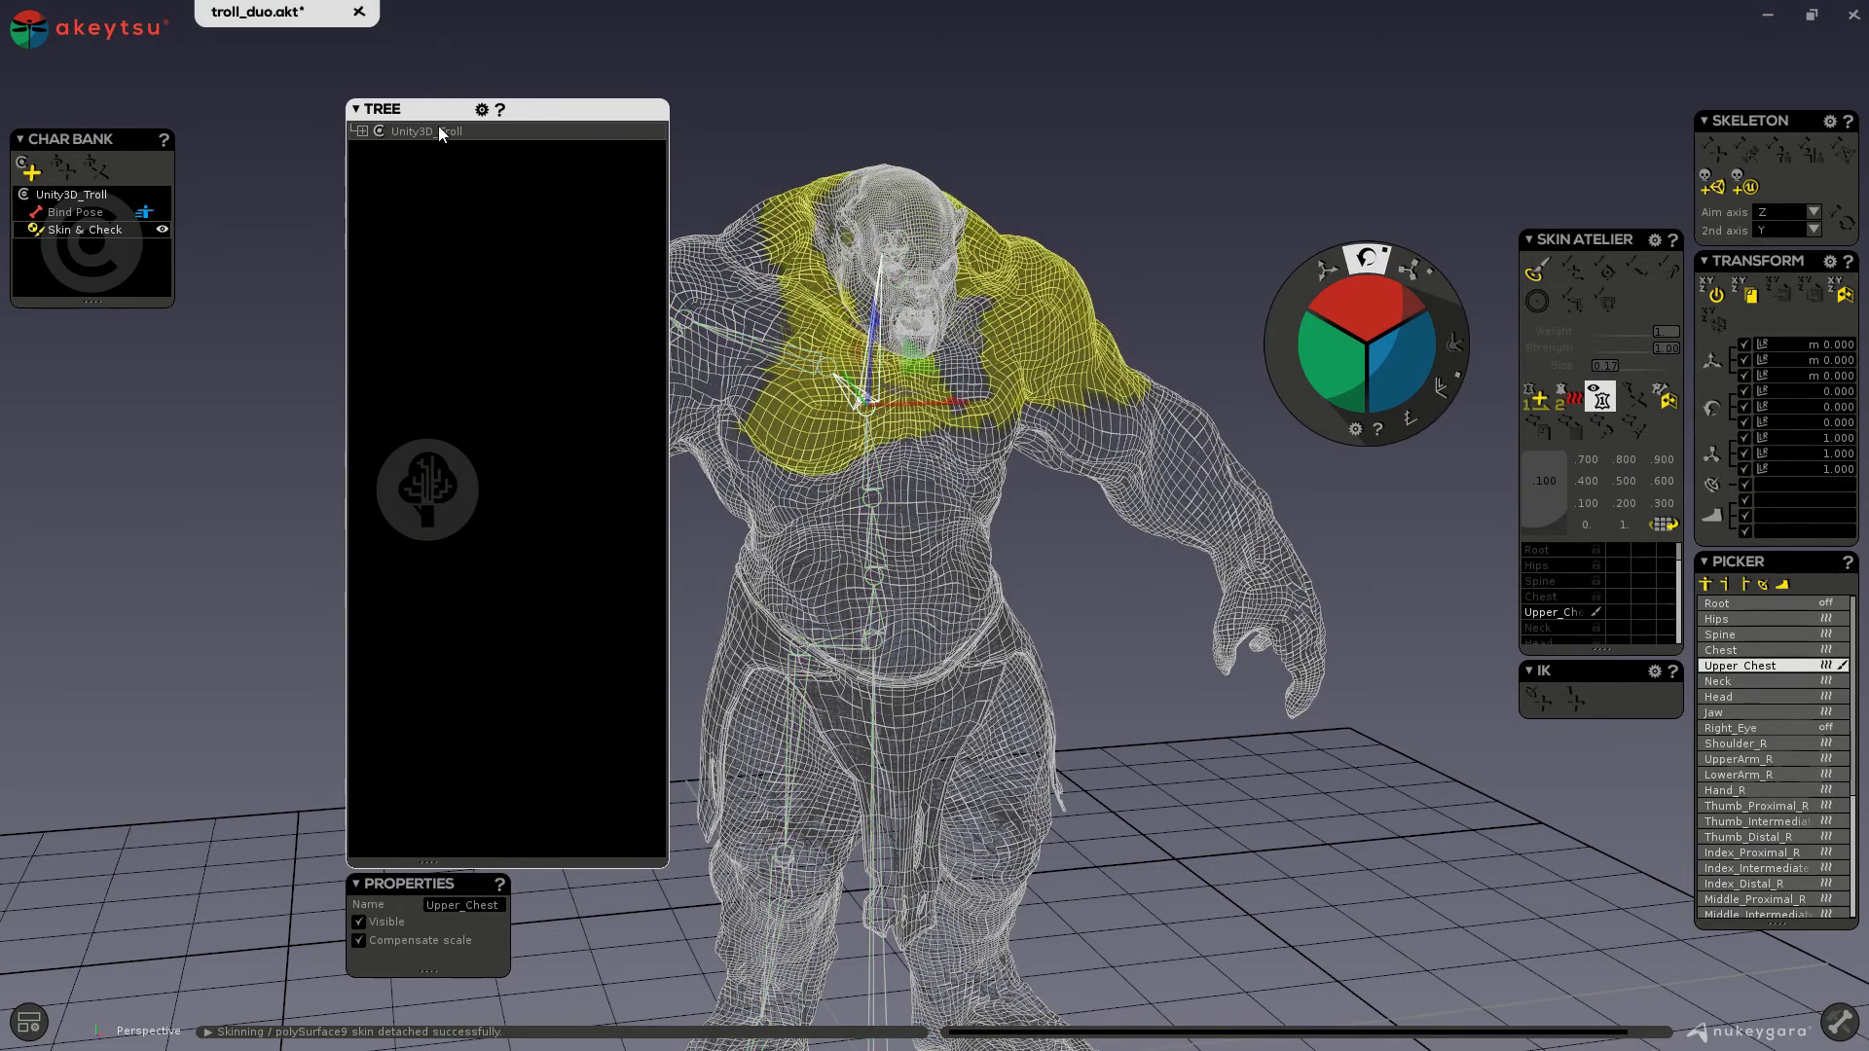
- Shorten the hierarchy tree and place it back directly below the Char Bank
left_click_drag(438, 109, 215, 169)
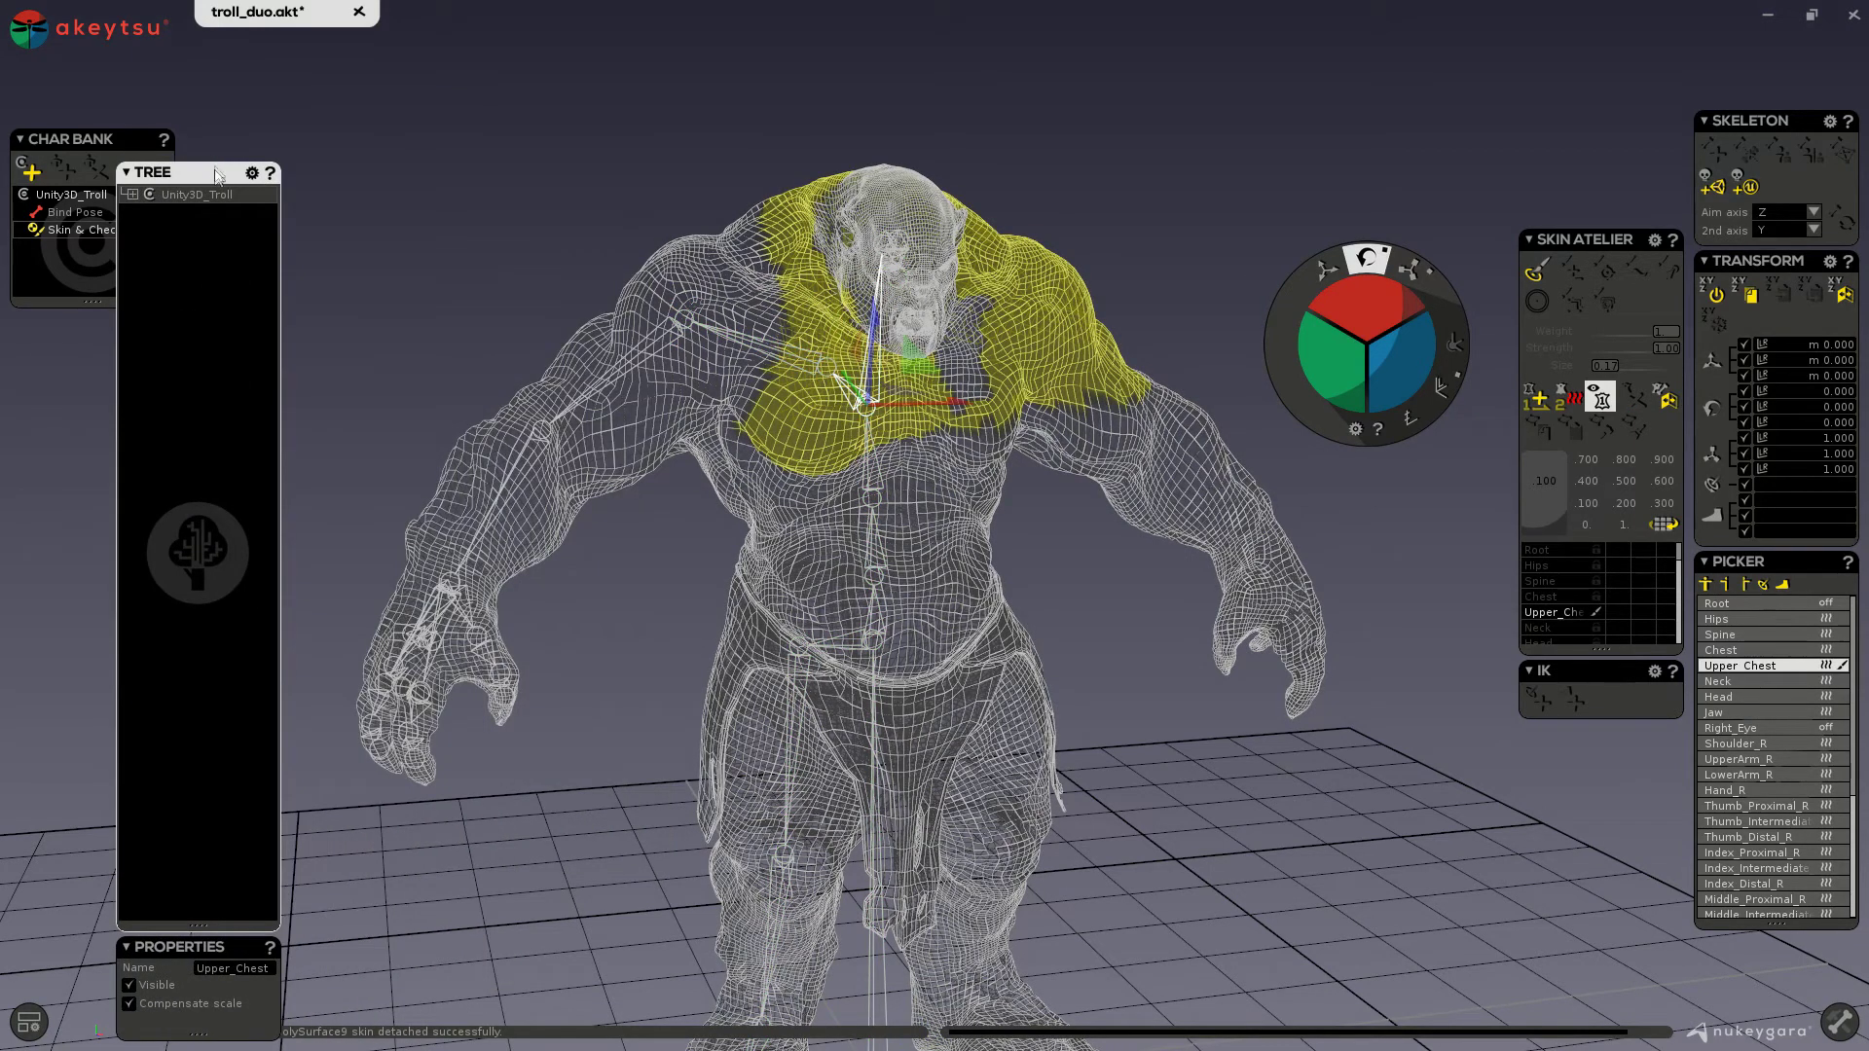
left_click_drag(195, 929, 198, 584)
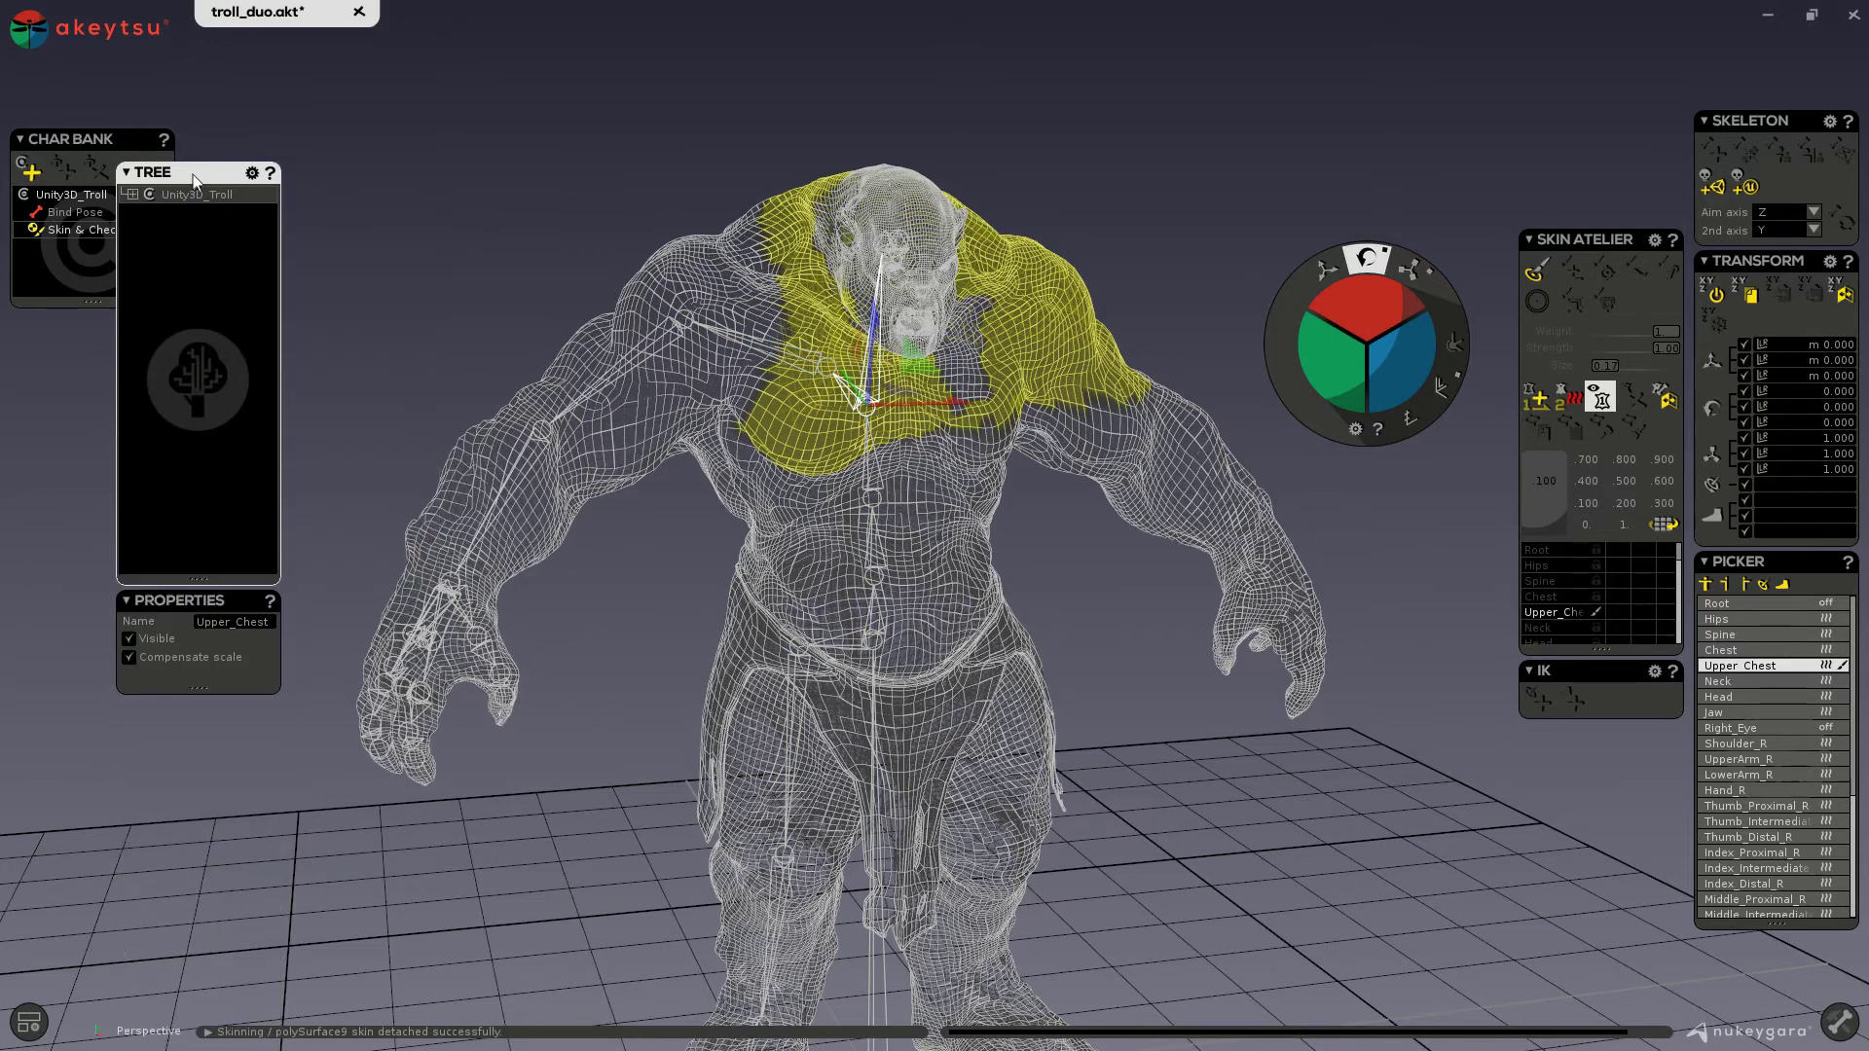
left_click_drag(195, 171, 87, 323)
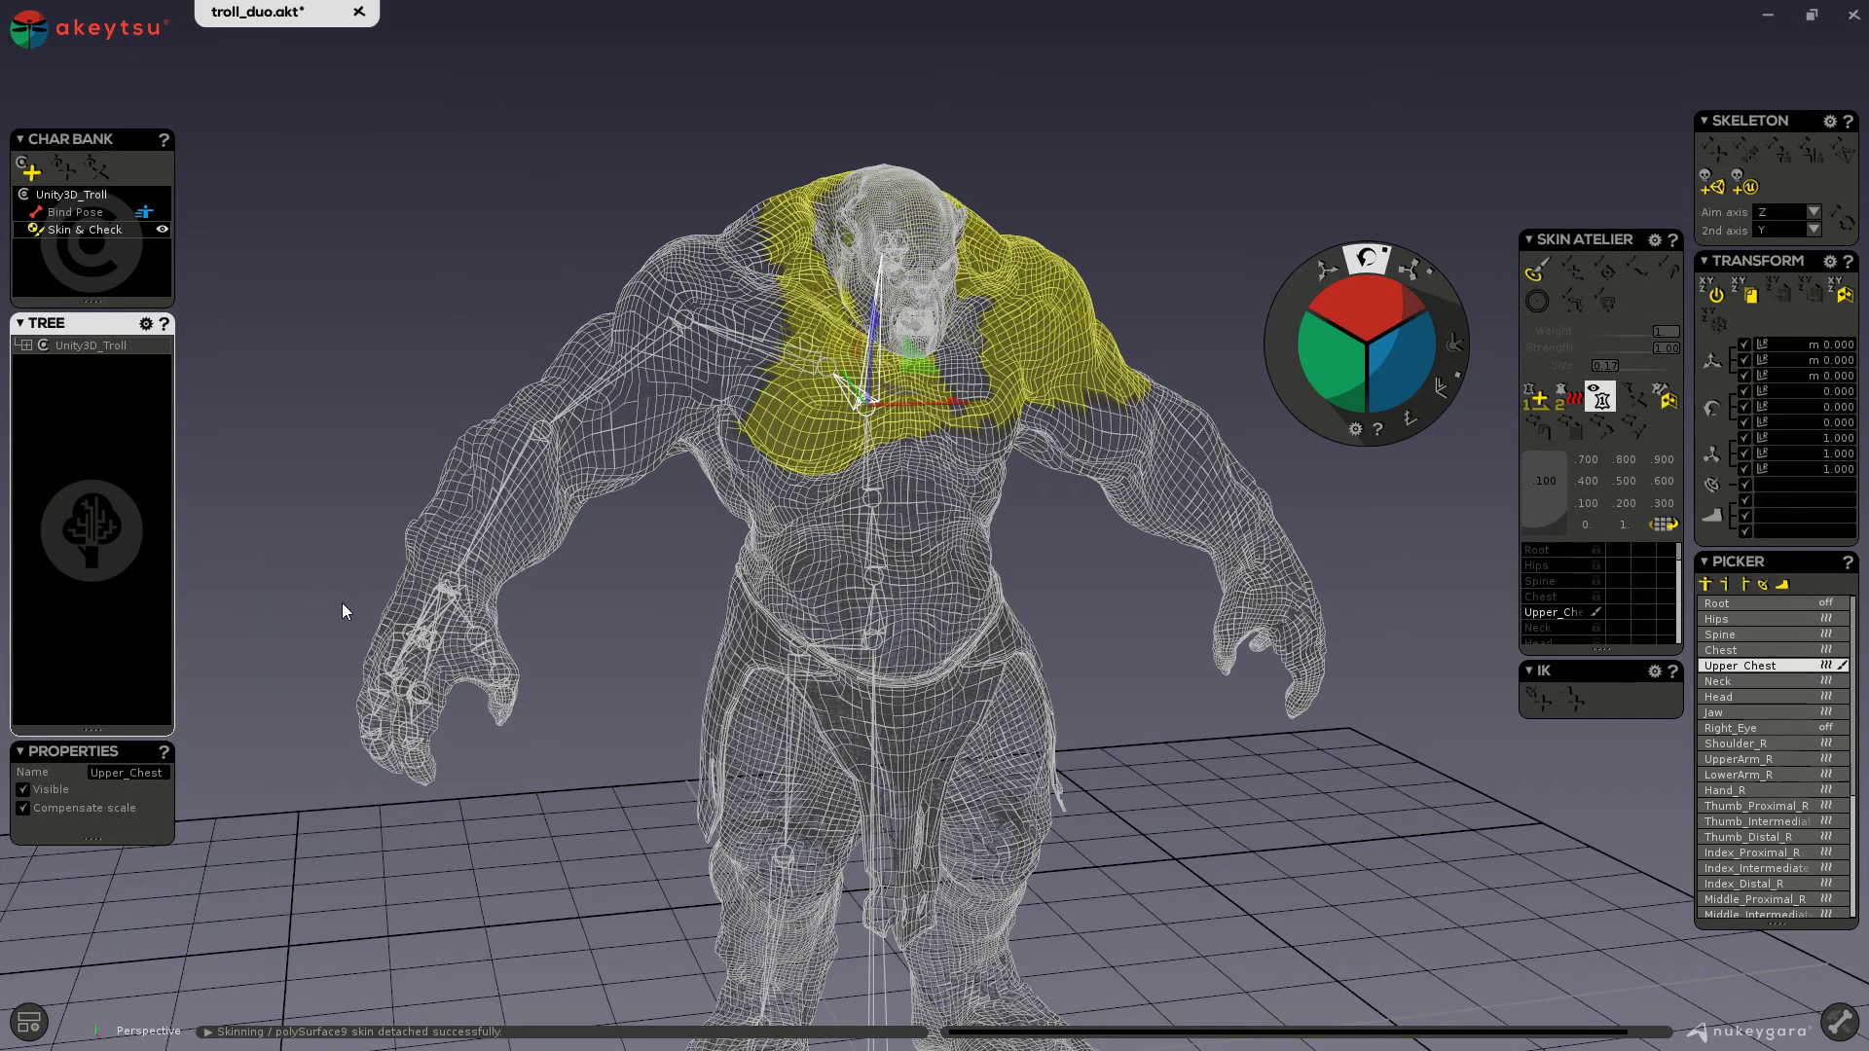
scroll(342, 603, "down", 2)
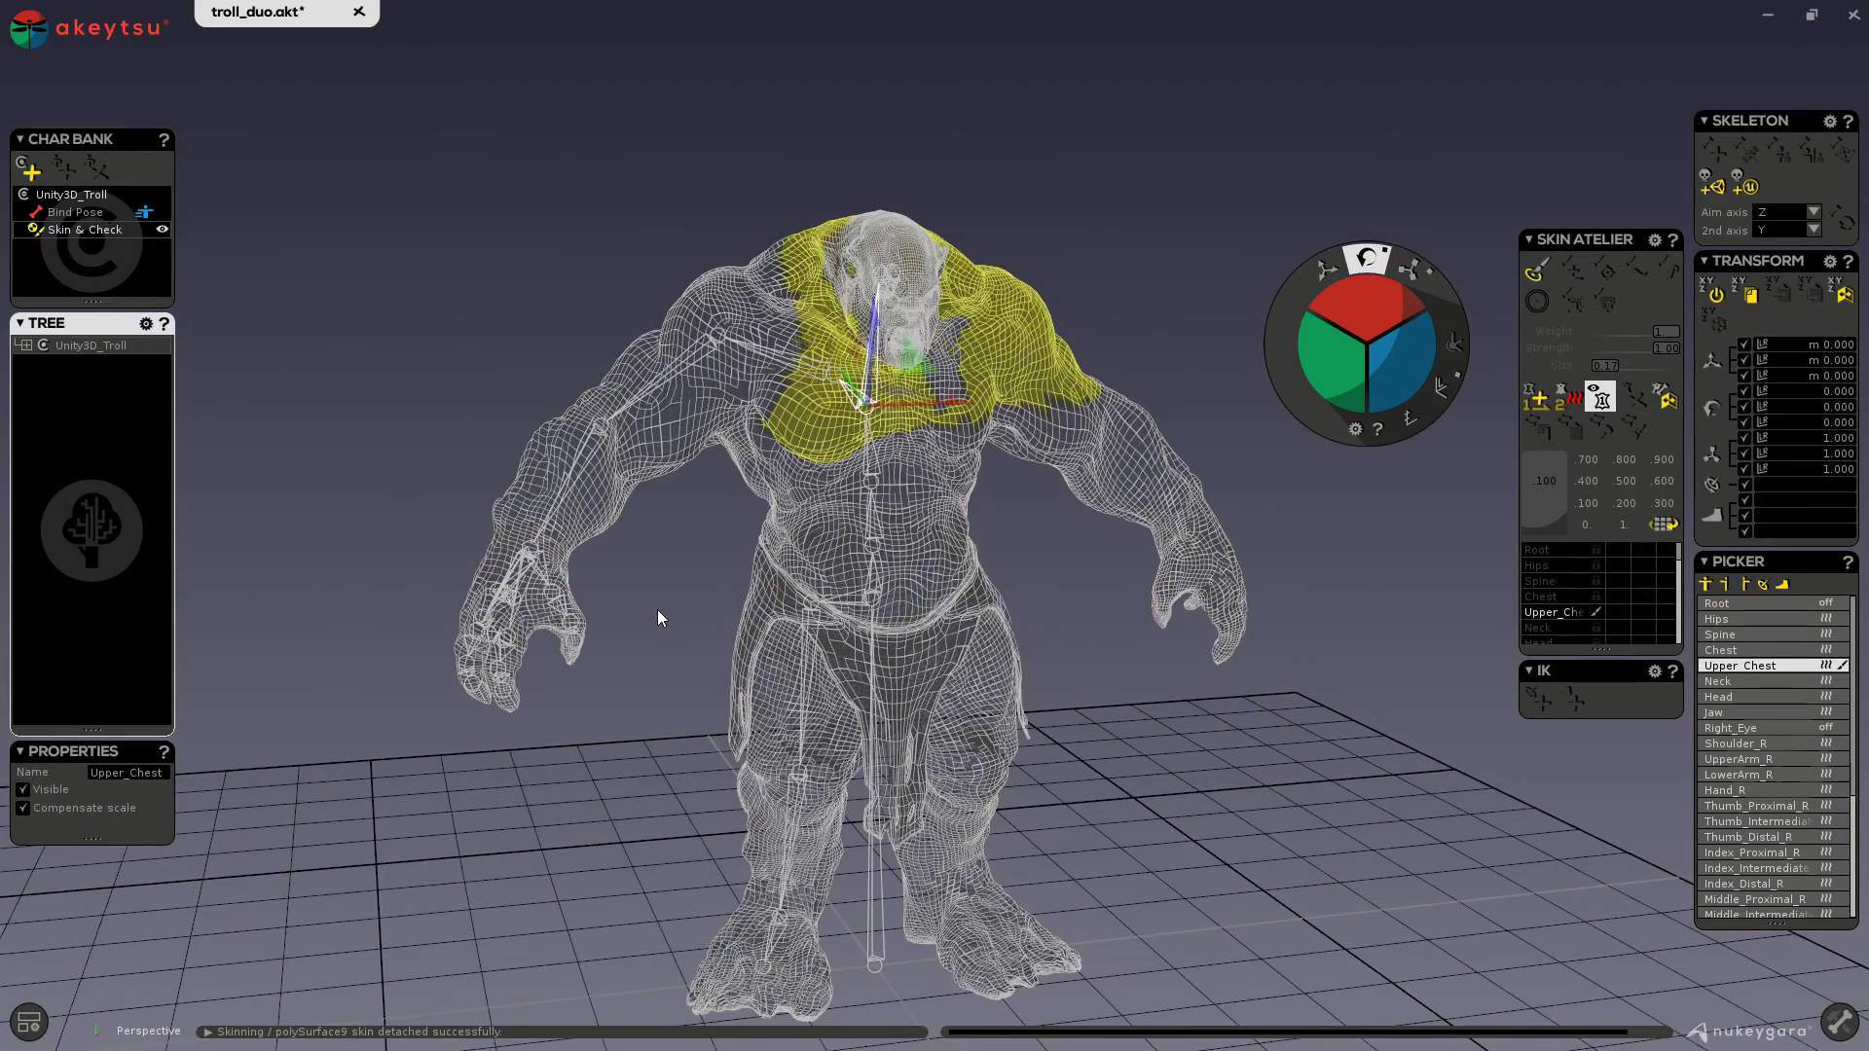